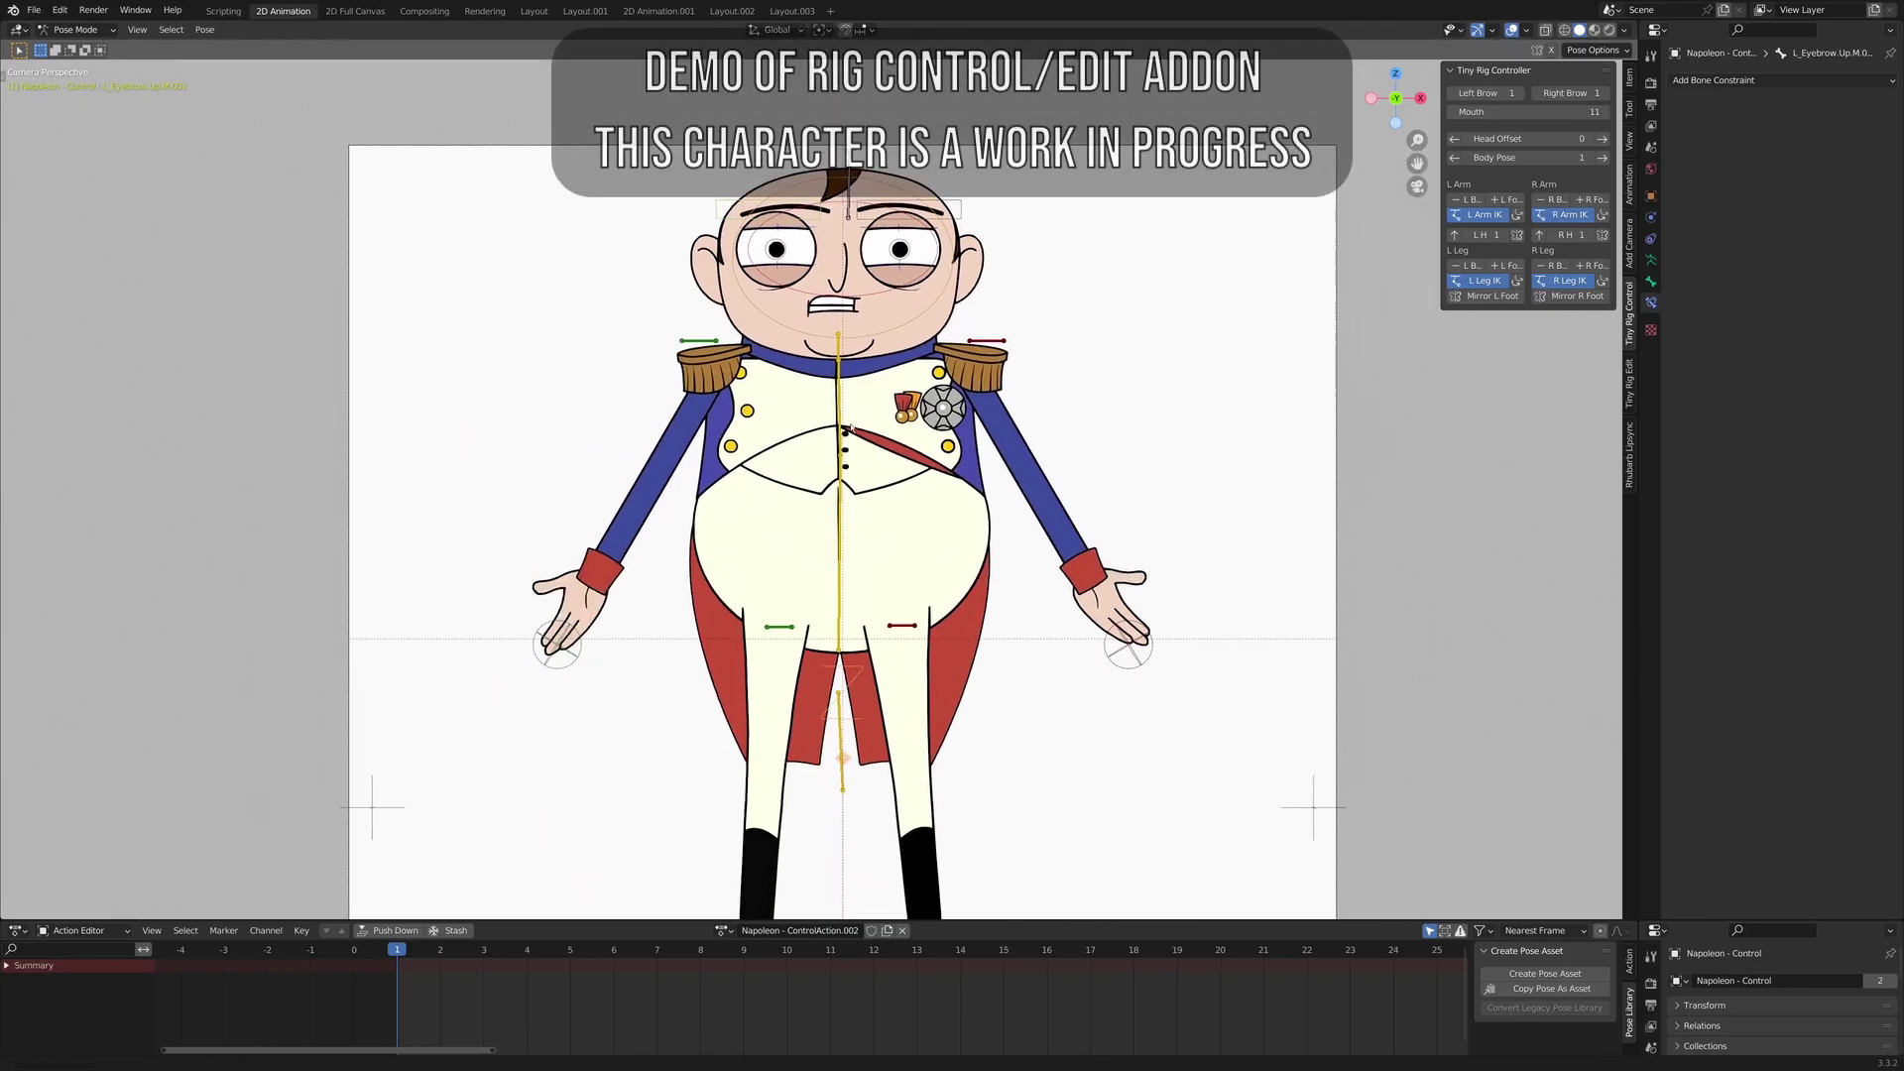
- Look over the character rig and the Tiny Rig Edit tools, ending in the camera view with the rig controller shown
scroll(848, 476, down, 2)
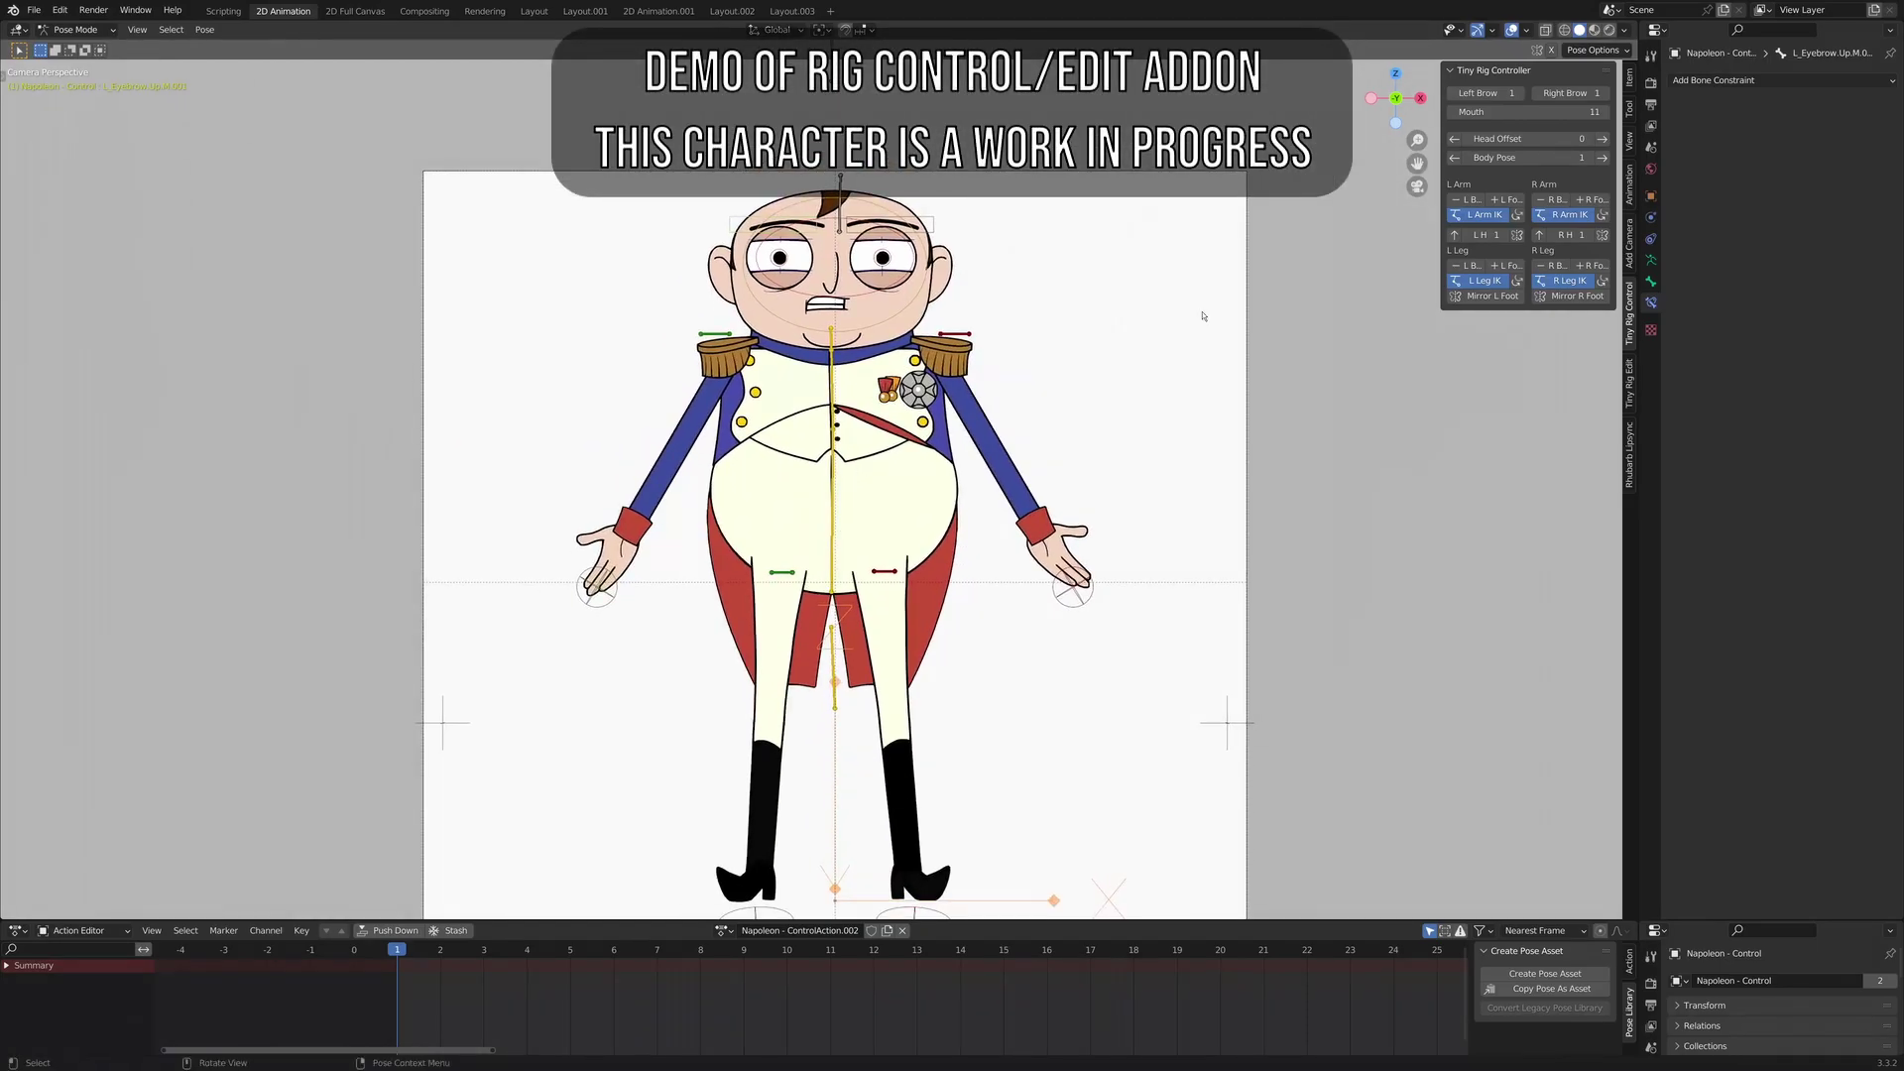
scroll(1203, 315, up, 1)
shift+middle_drag(976, 224, 986, 281)
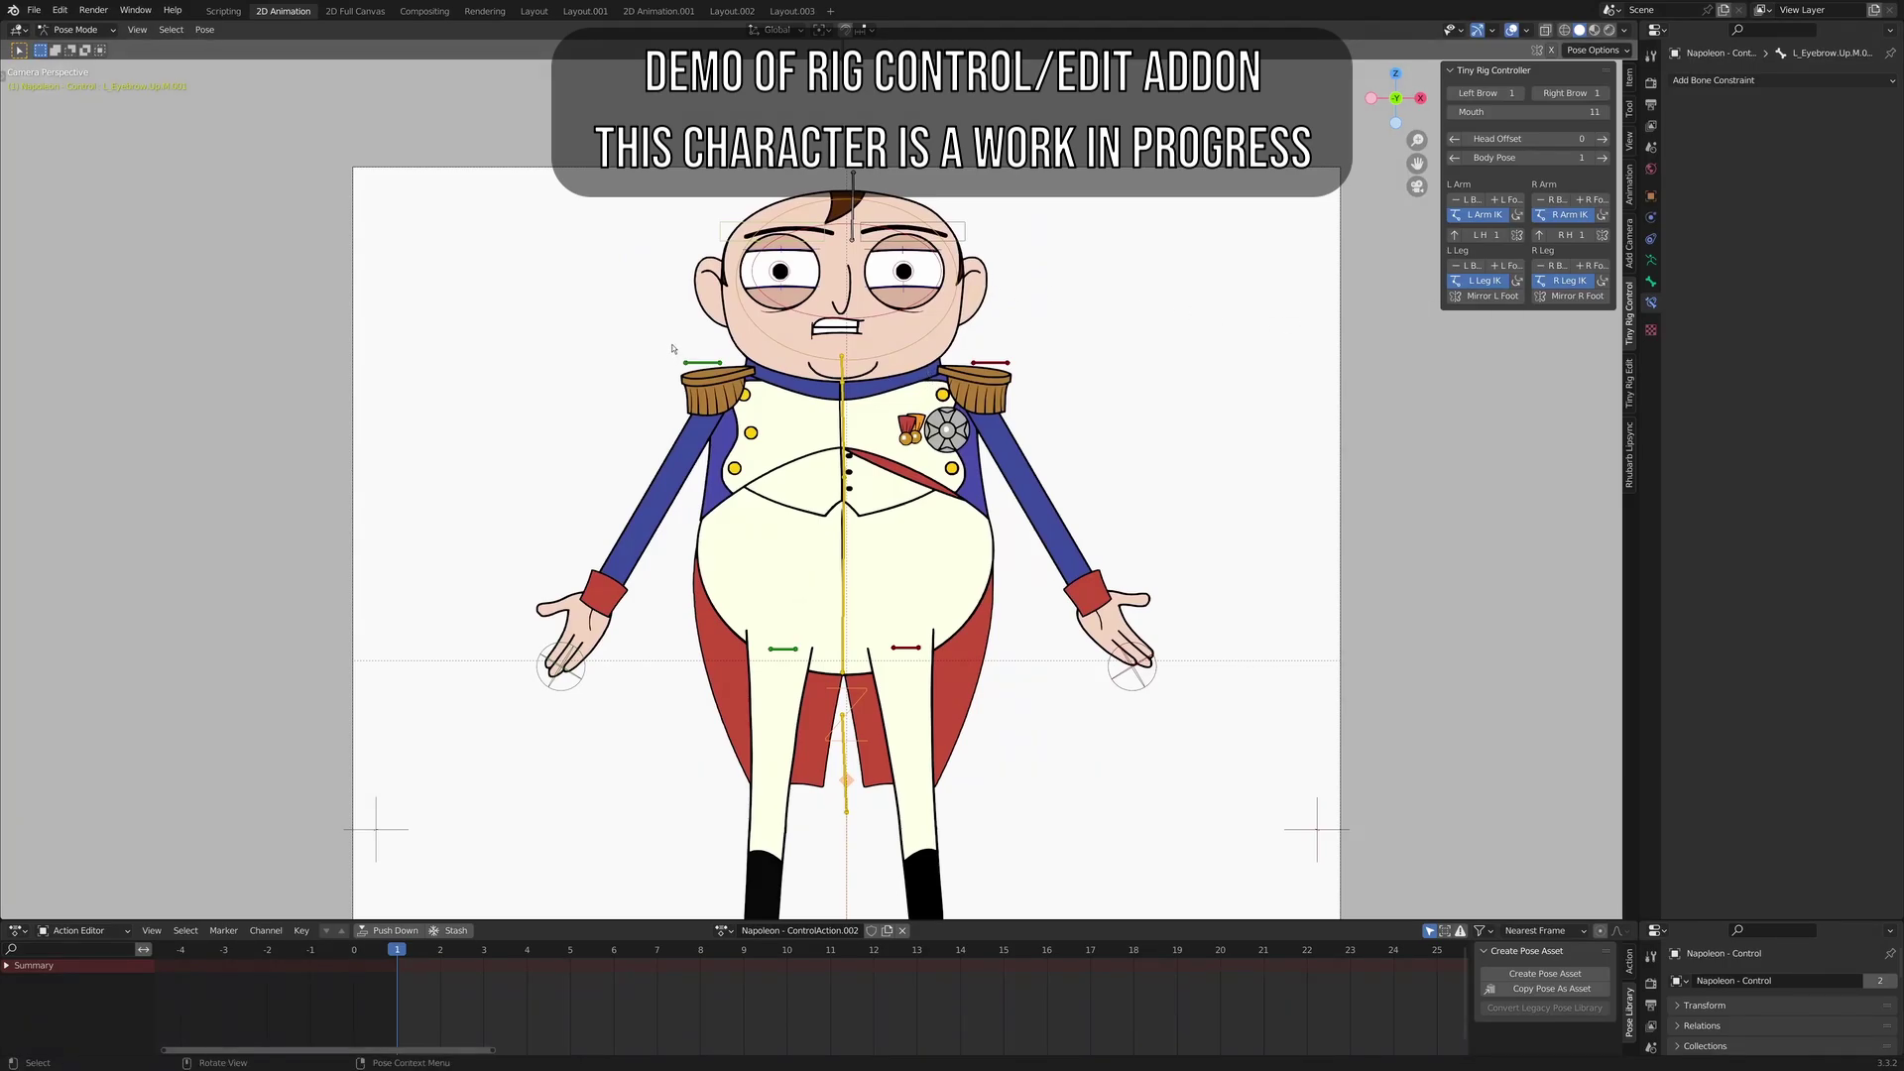
shift+middle_drag(867, 423, 868, 486)
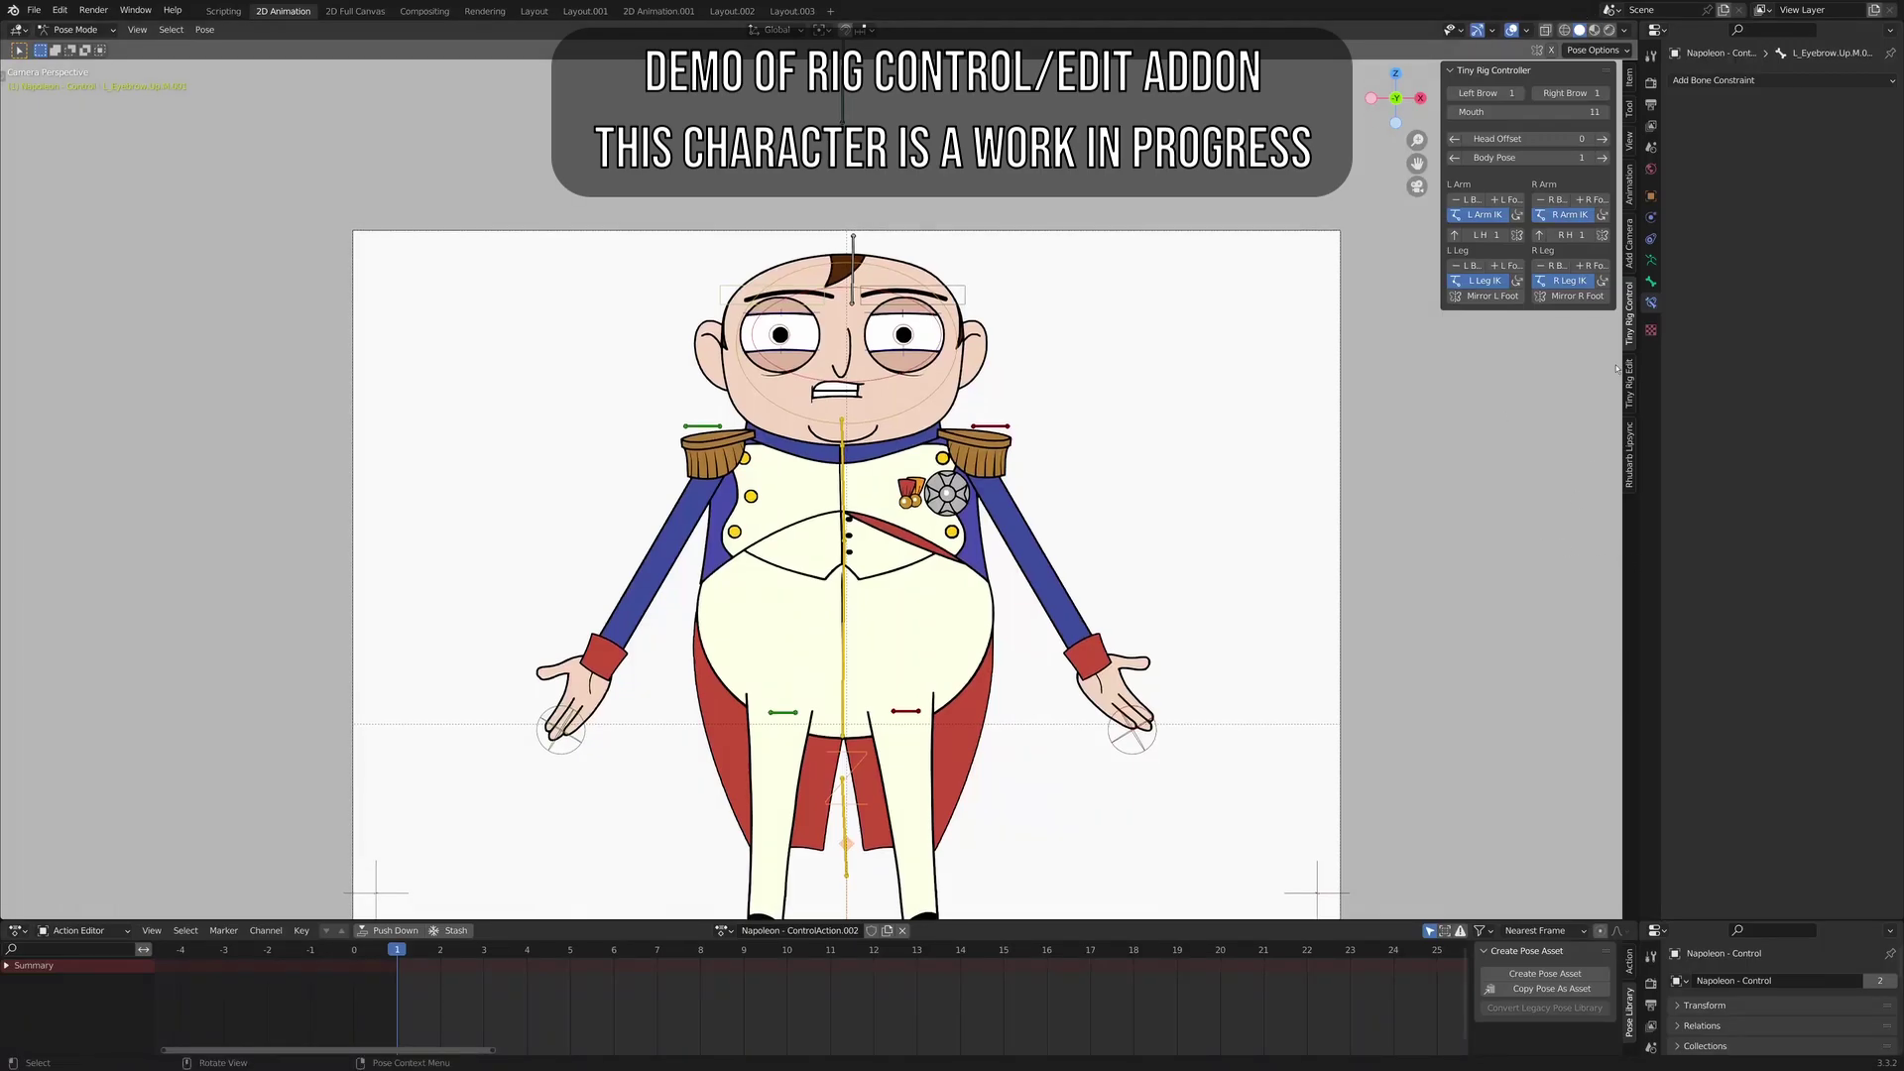
click(1628, 382)
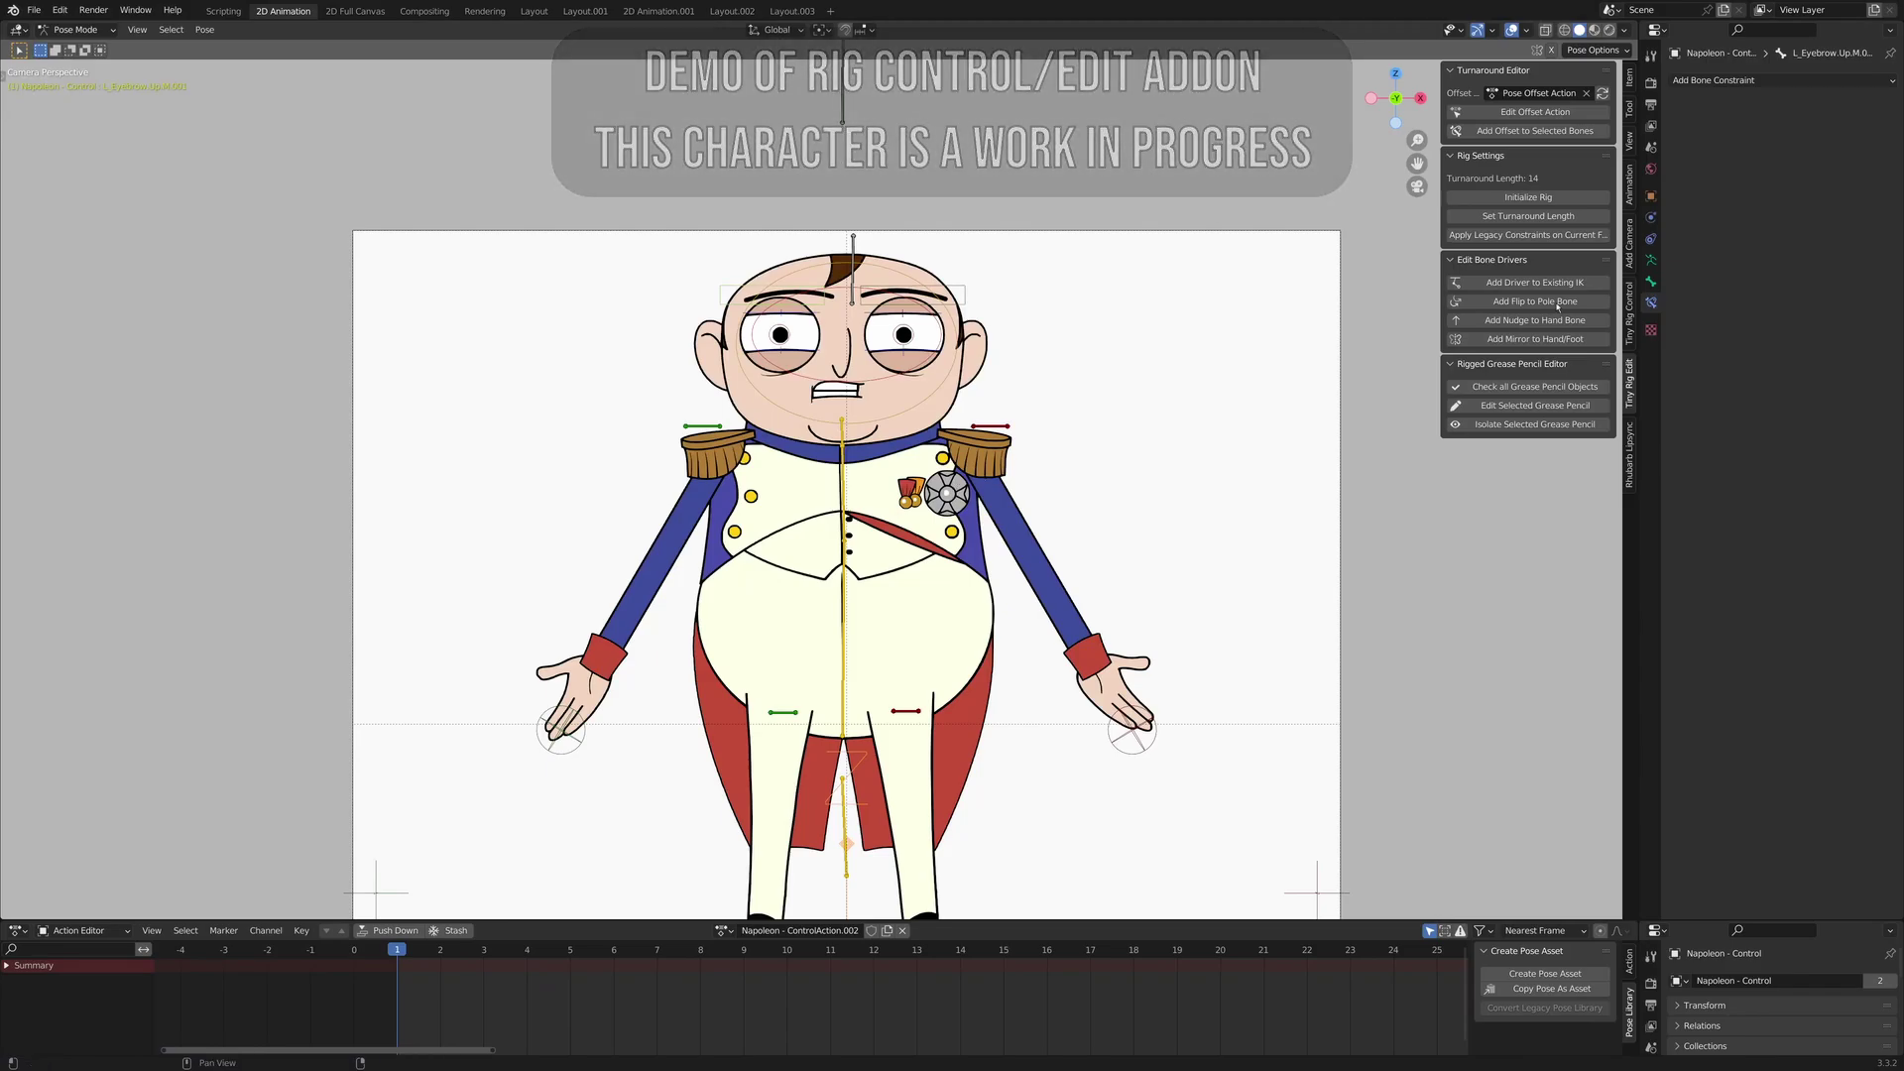
click(1628, 314)
middle_drag(1041, 420, 1294, 294)
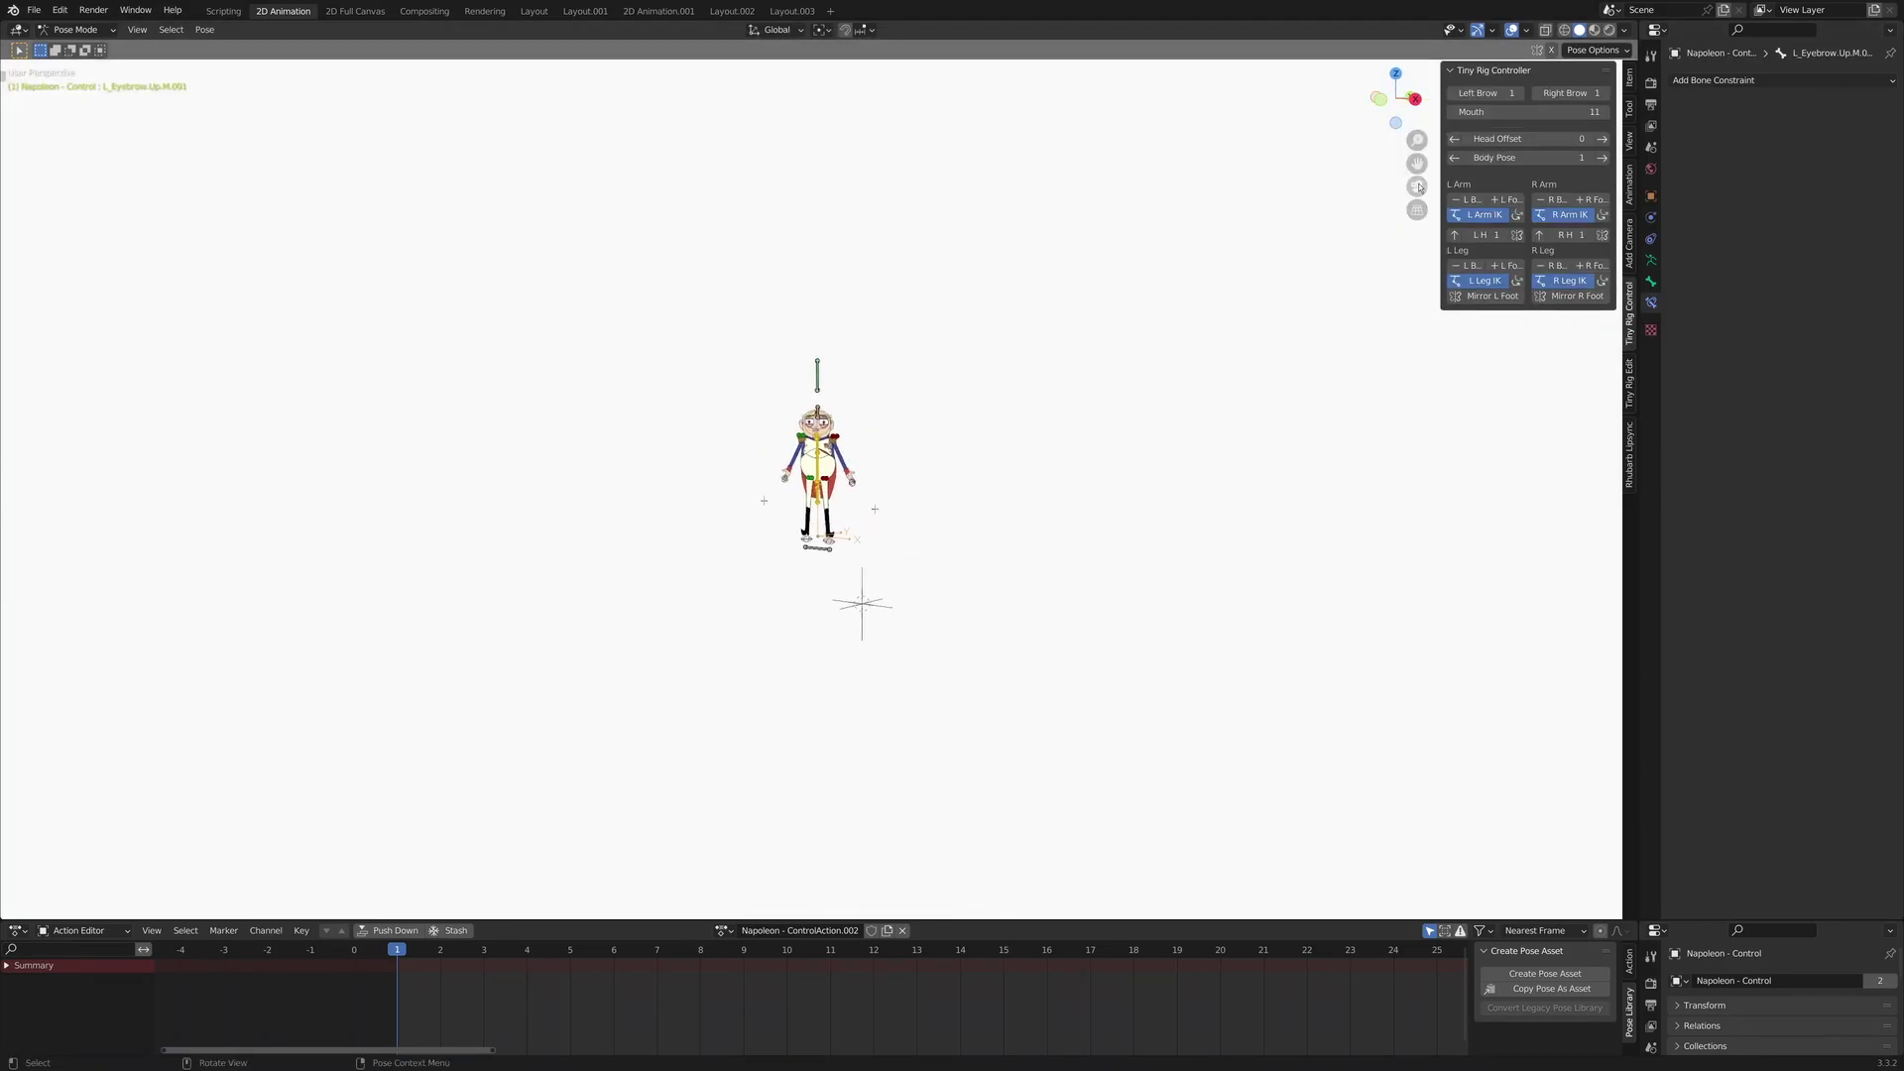
click(1418, 187)
shift+middle_drag(1365, 350, 1363, 304)
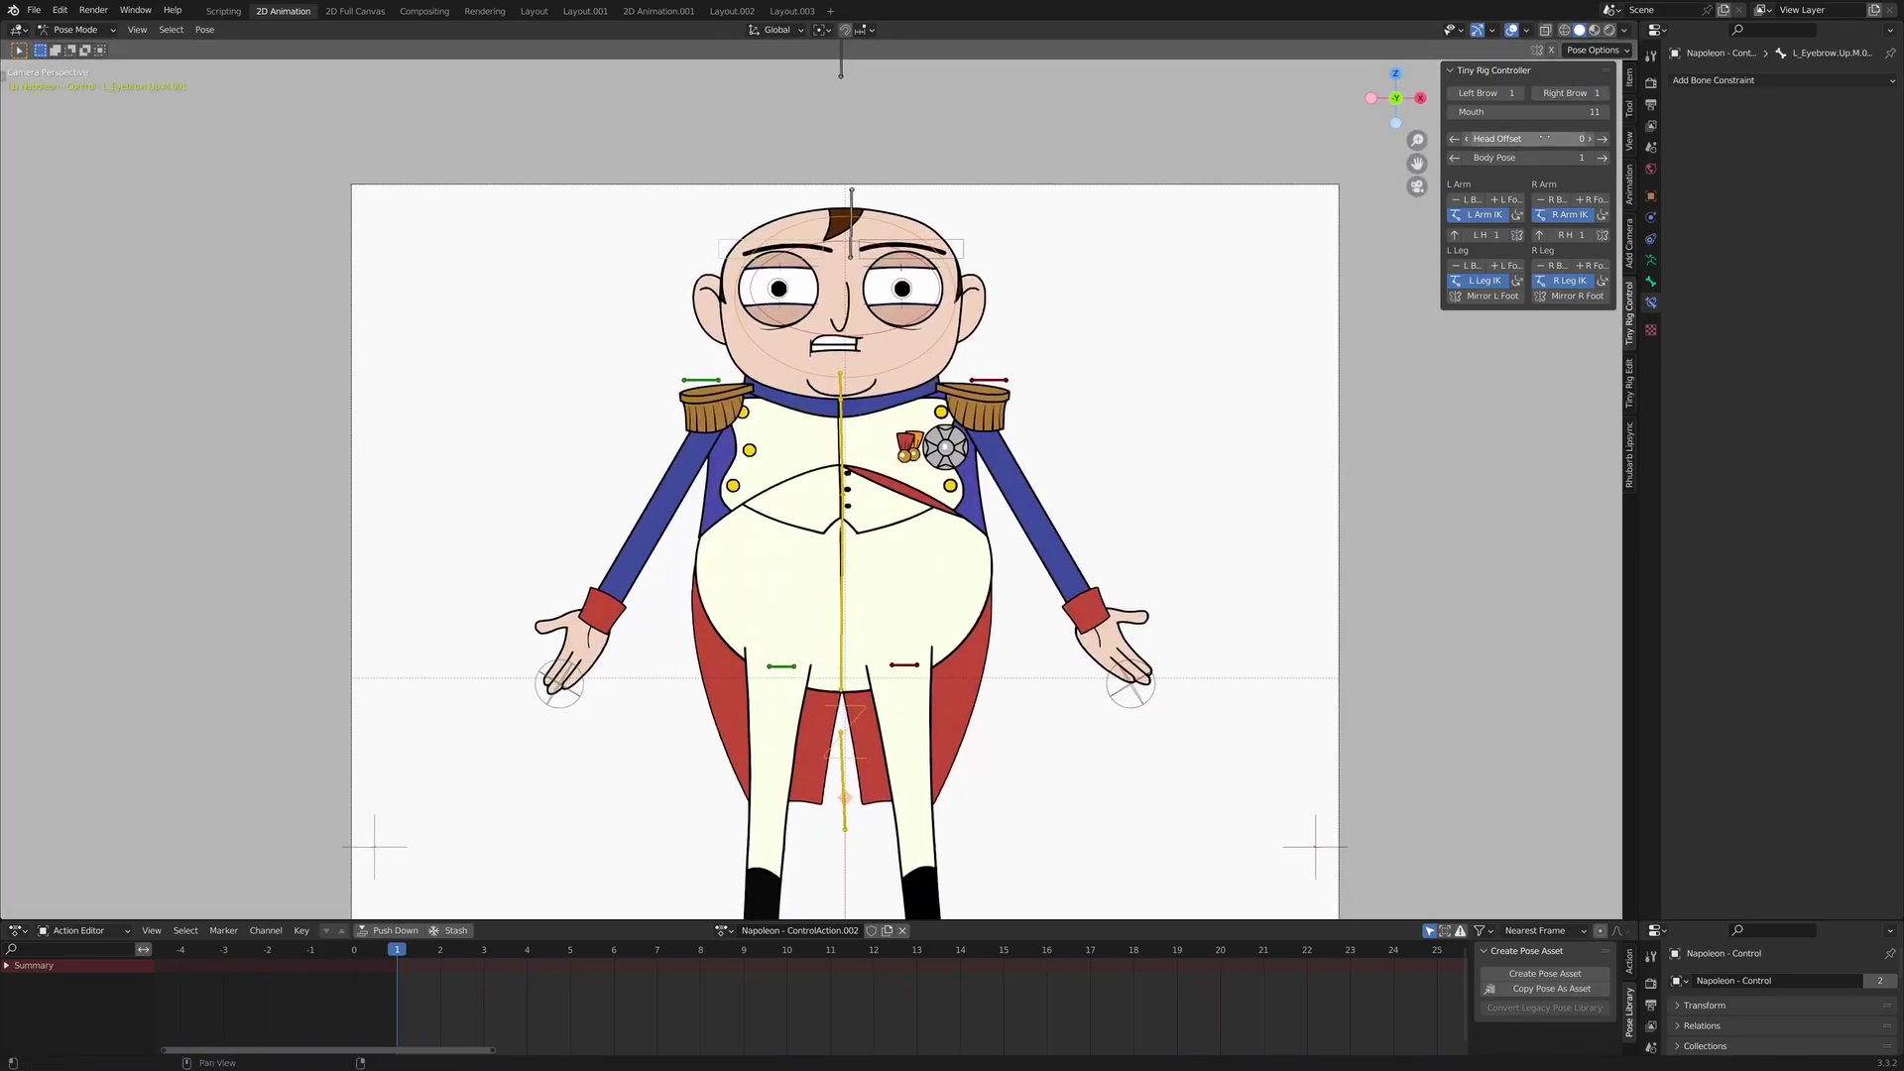
- Turn only the head by stepping Head Offset up to 4 and back down to 1
click(1602, 139)
click(1602, 139)
click(1602, 139)
click(1602, 139)
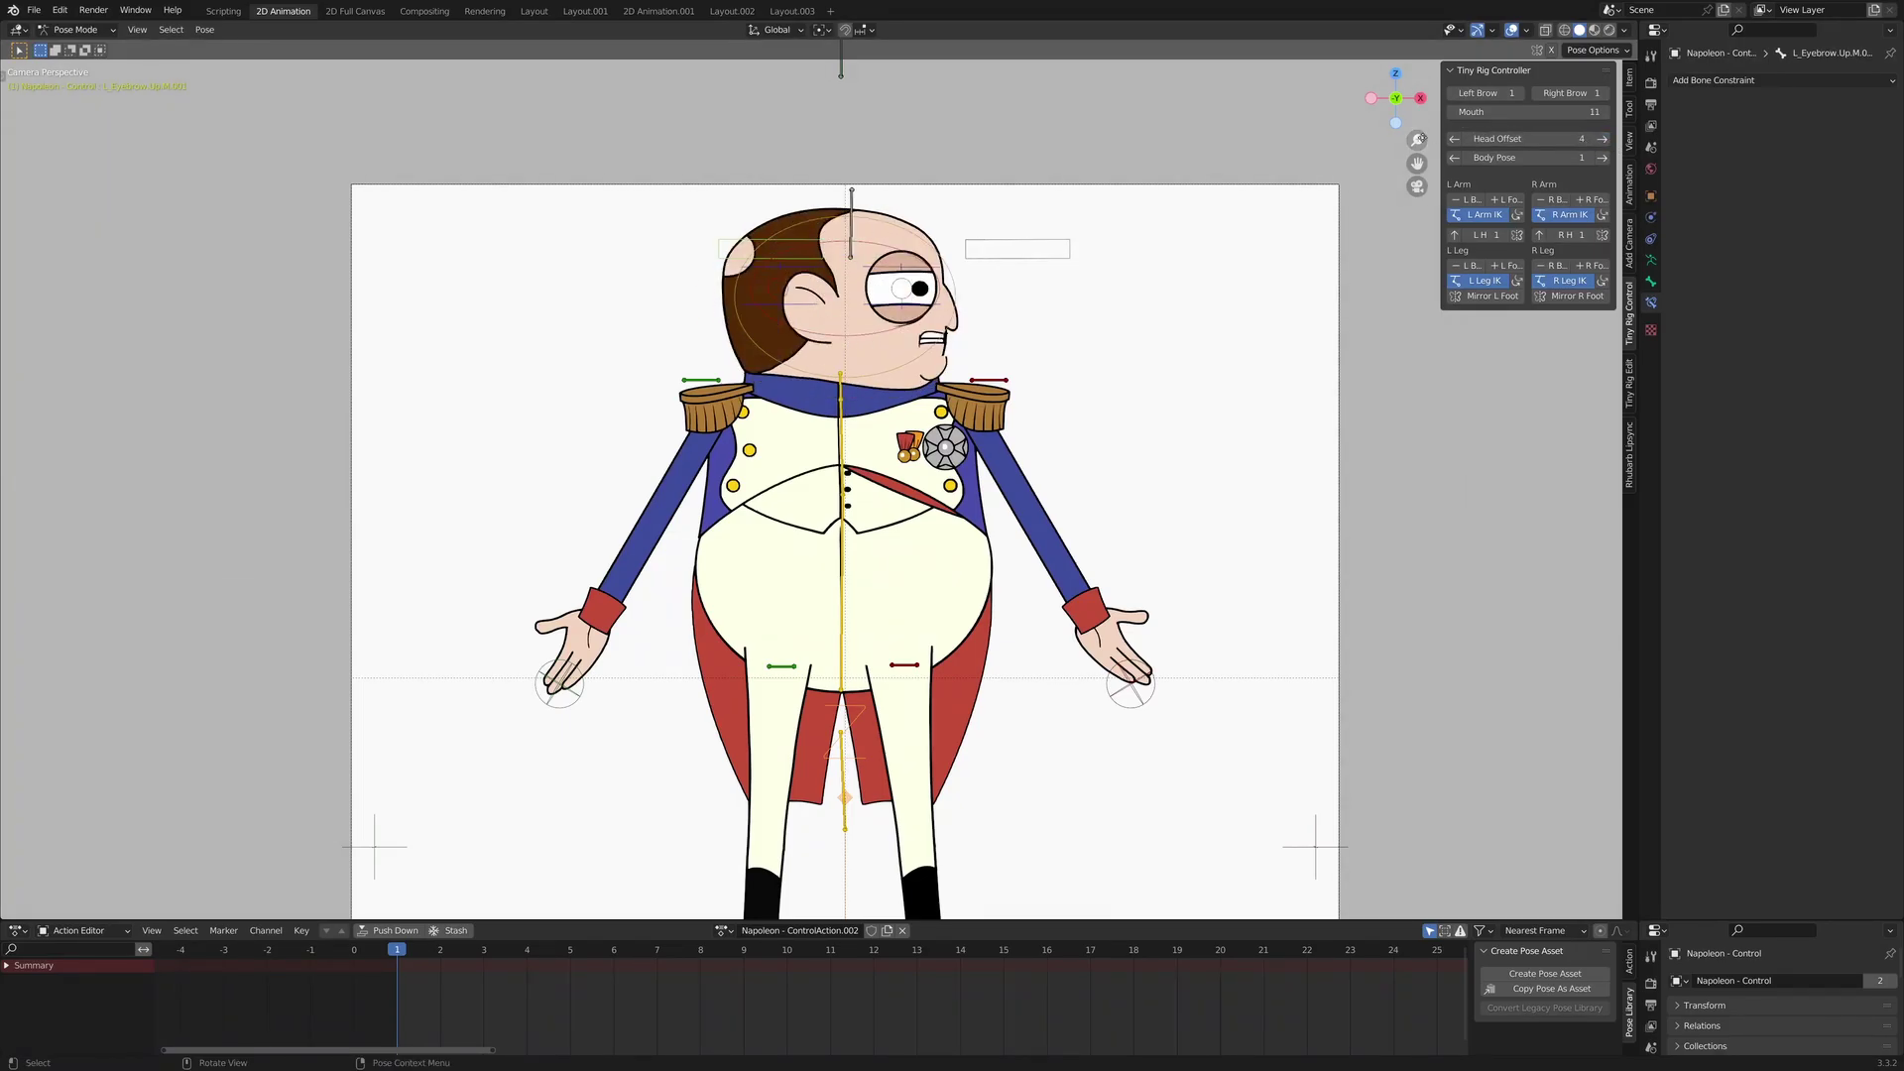
click(1453, 139)
click(1453, 139)
click(1454, 139)
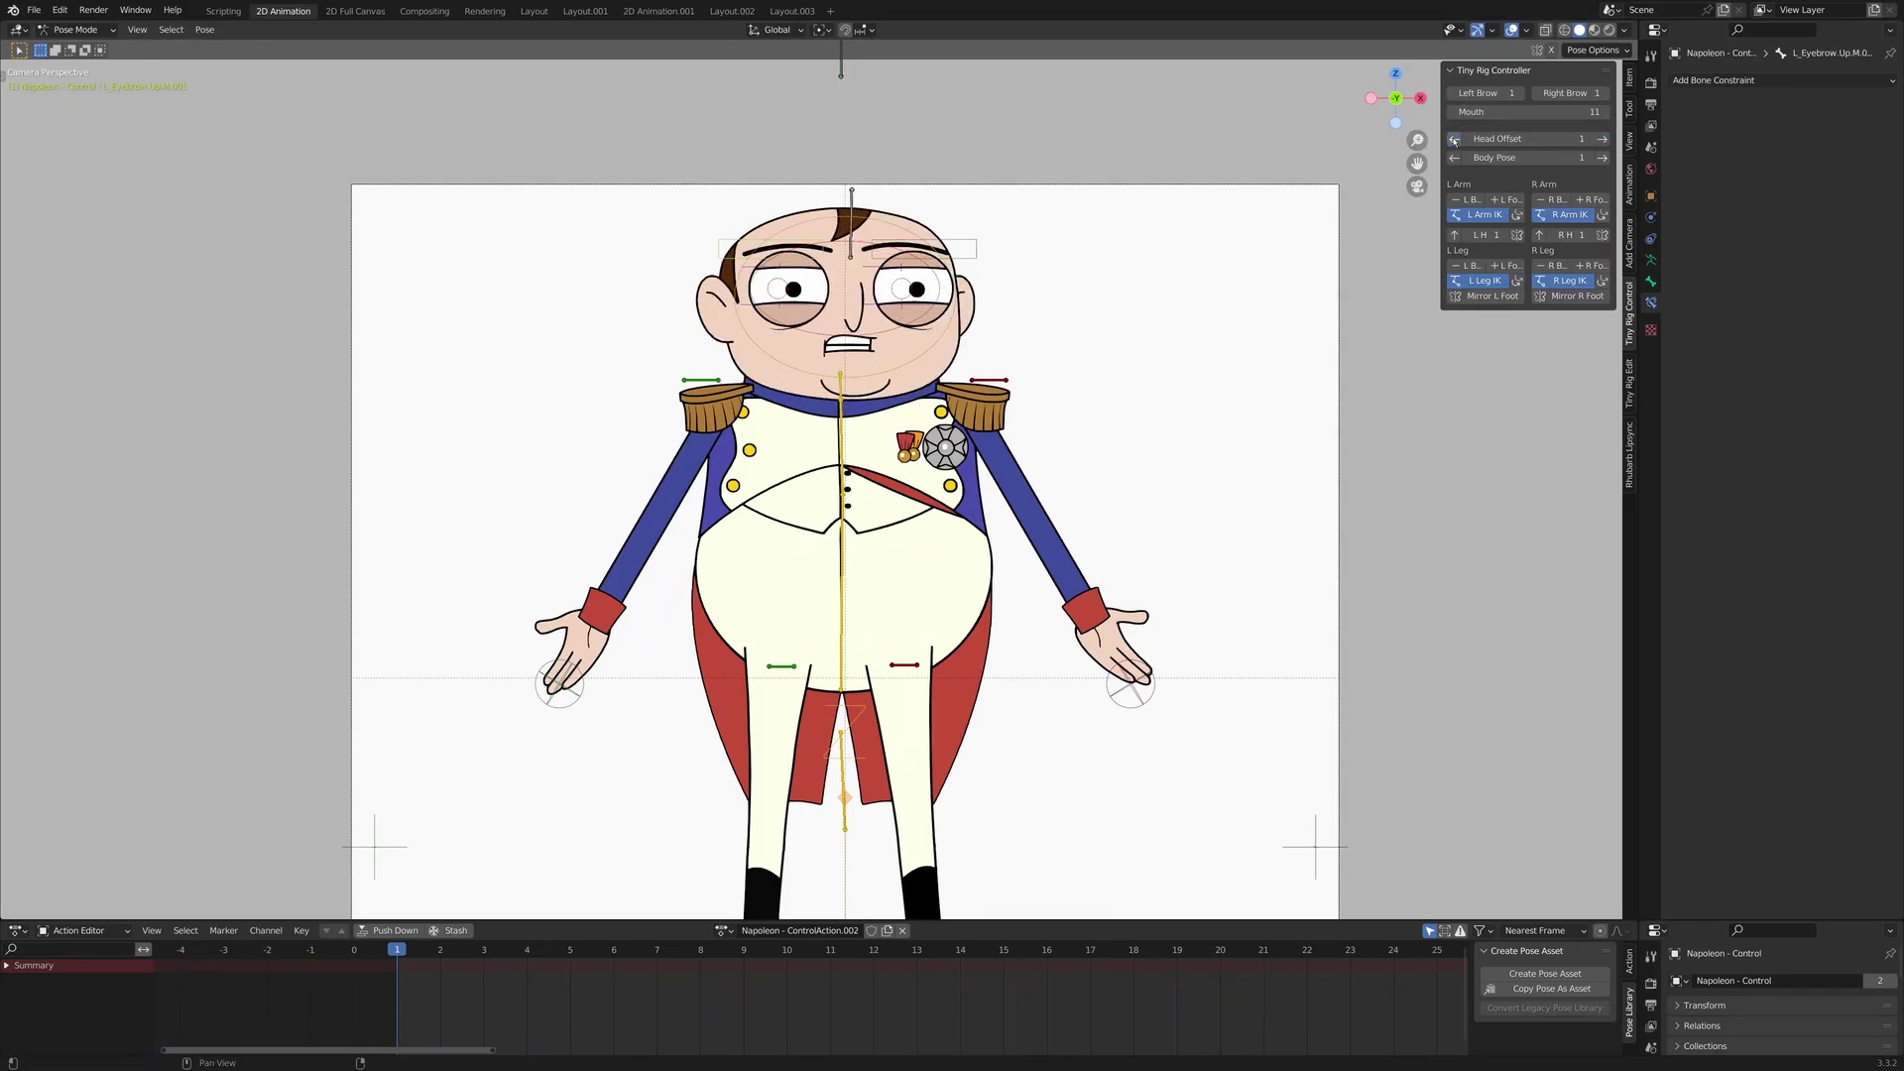
- Step the Body Pose forward through the full turnaround until it is back at pose 1
click(1602, 158)
click(1602, 157)
click(1602, 158)
click(1602, 158)
click(1603, 158)
click(1602, 158)
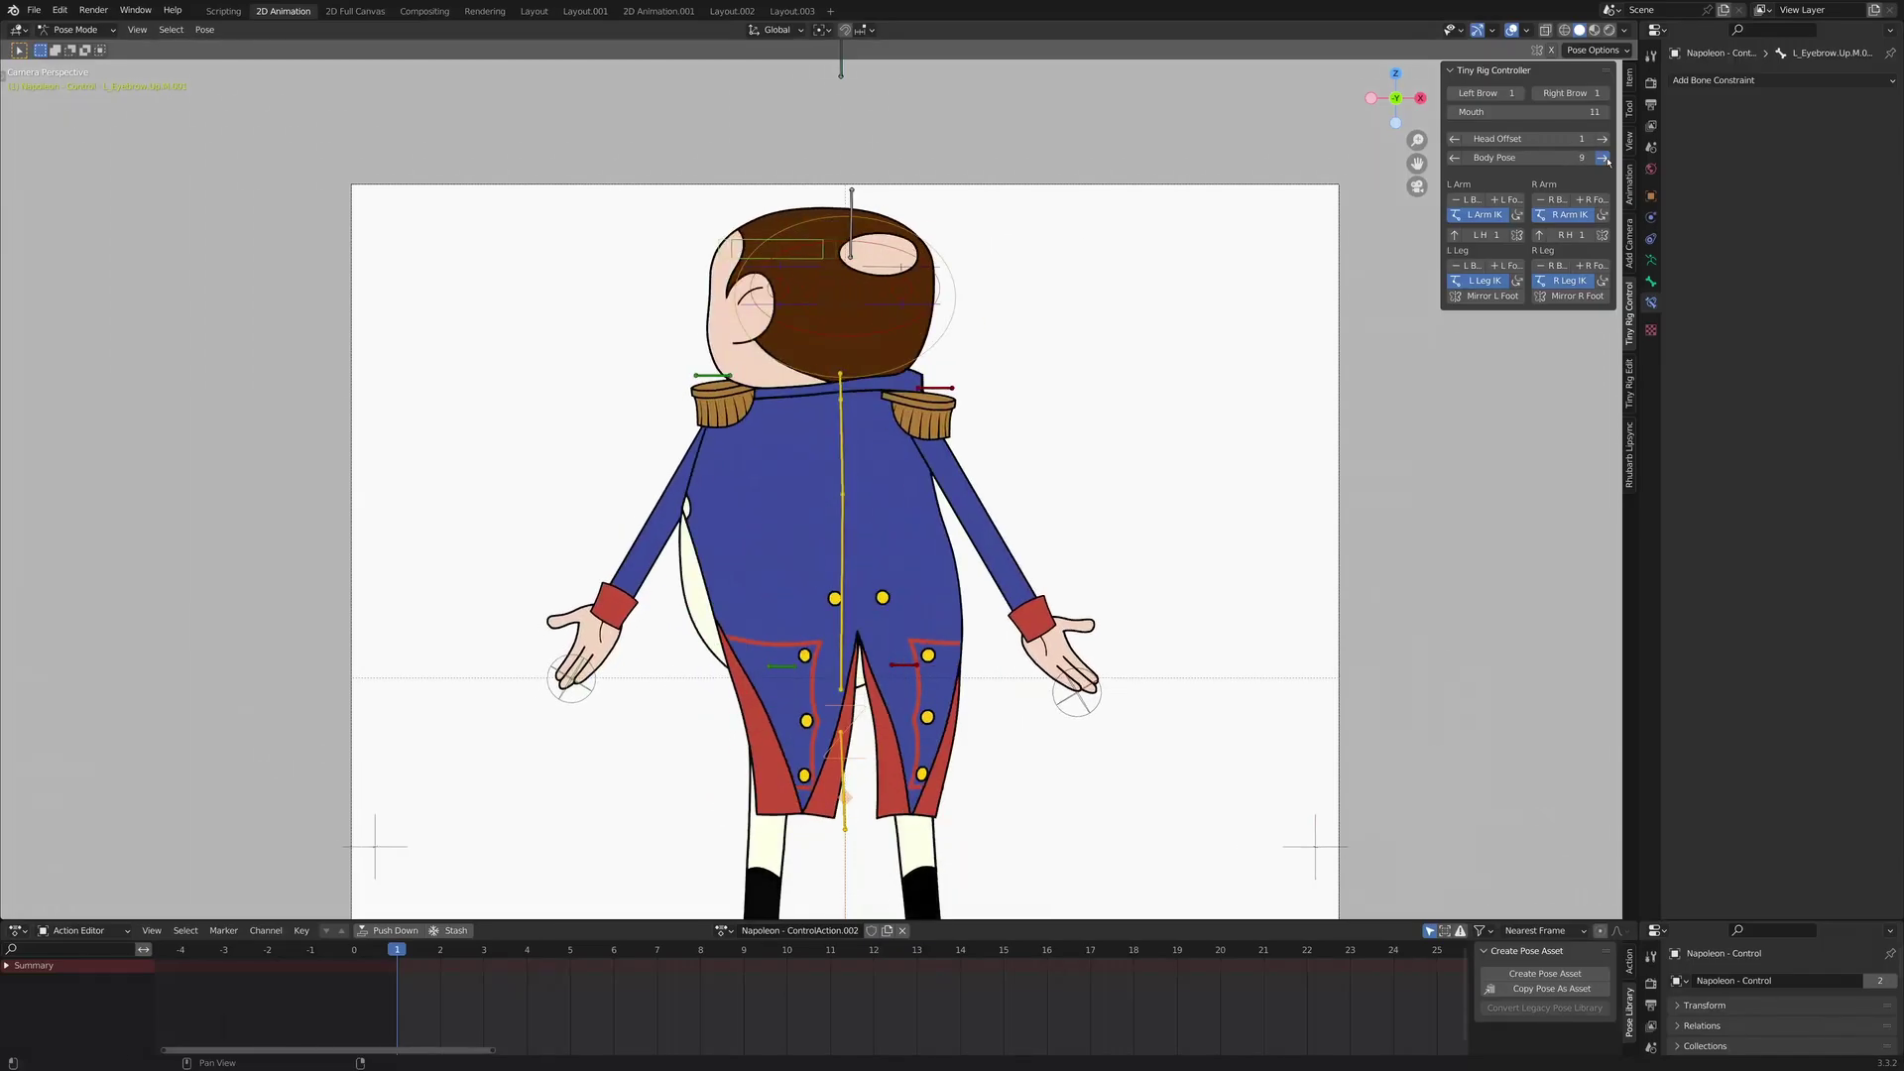
click(1602, 157)
click(1603, 158)
click(1602, 158)
click(1602, 158)
click(1602, 158)
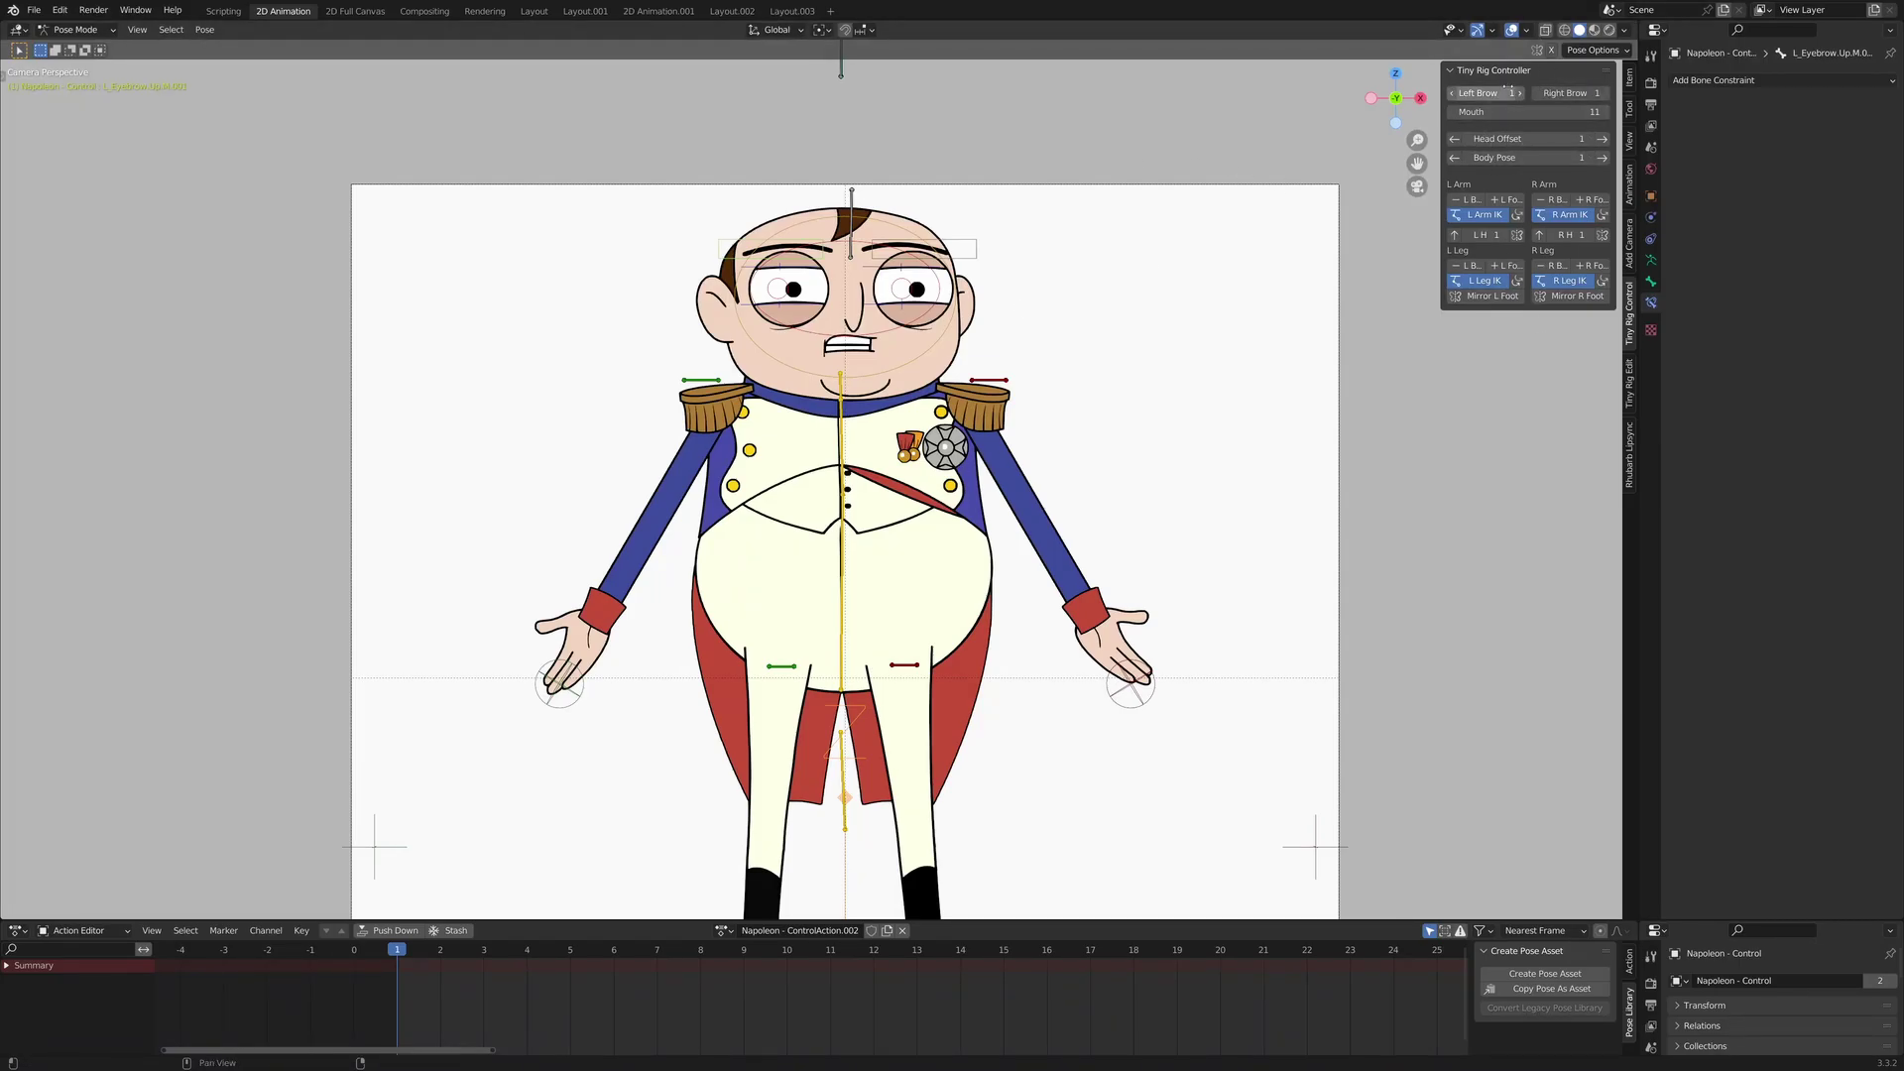
- Widen the sidebar, and reset Head Offset to 0 and Body Pose to 1
drag(1436, 121, 1384, 139)
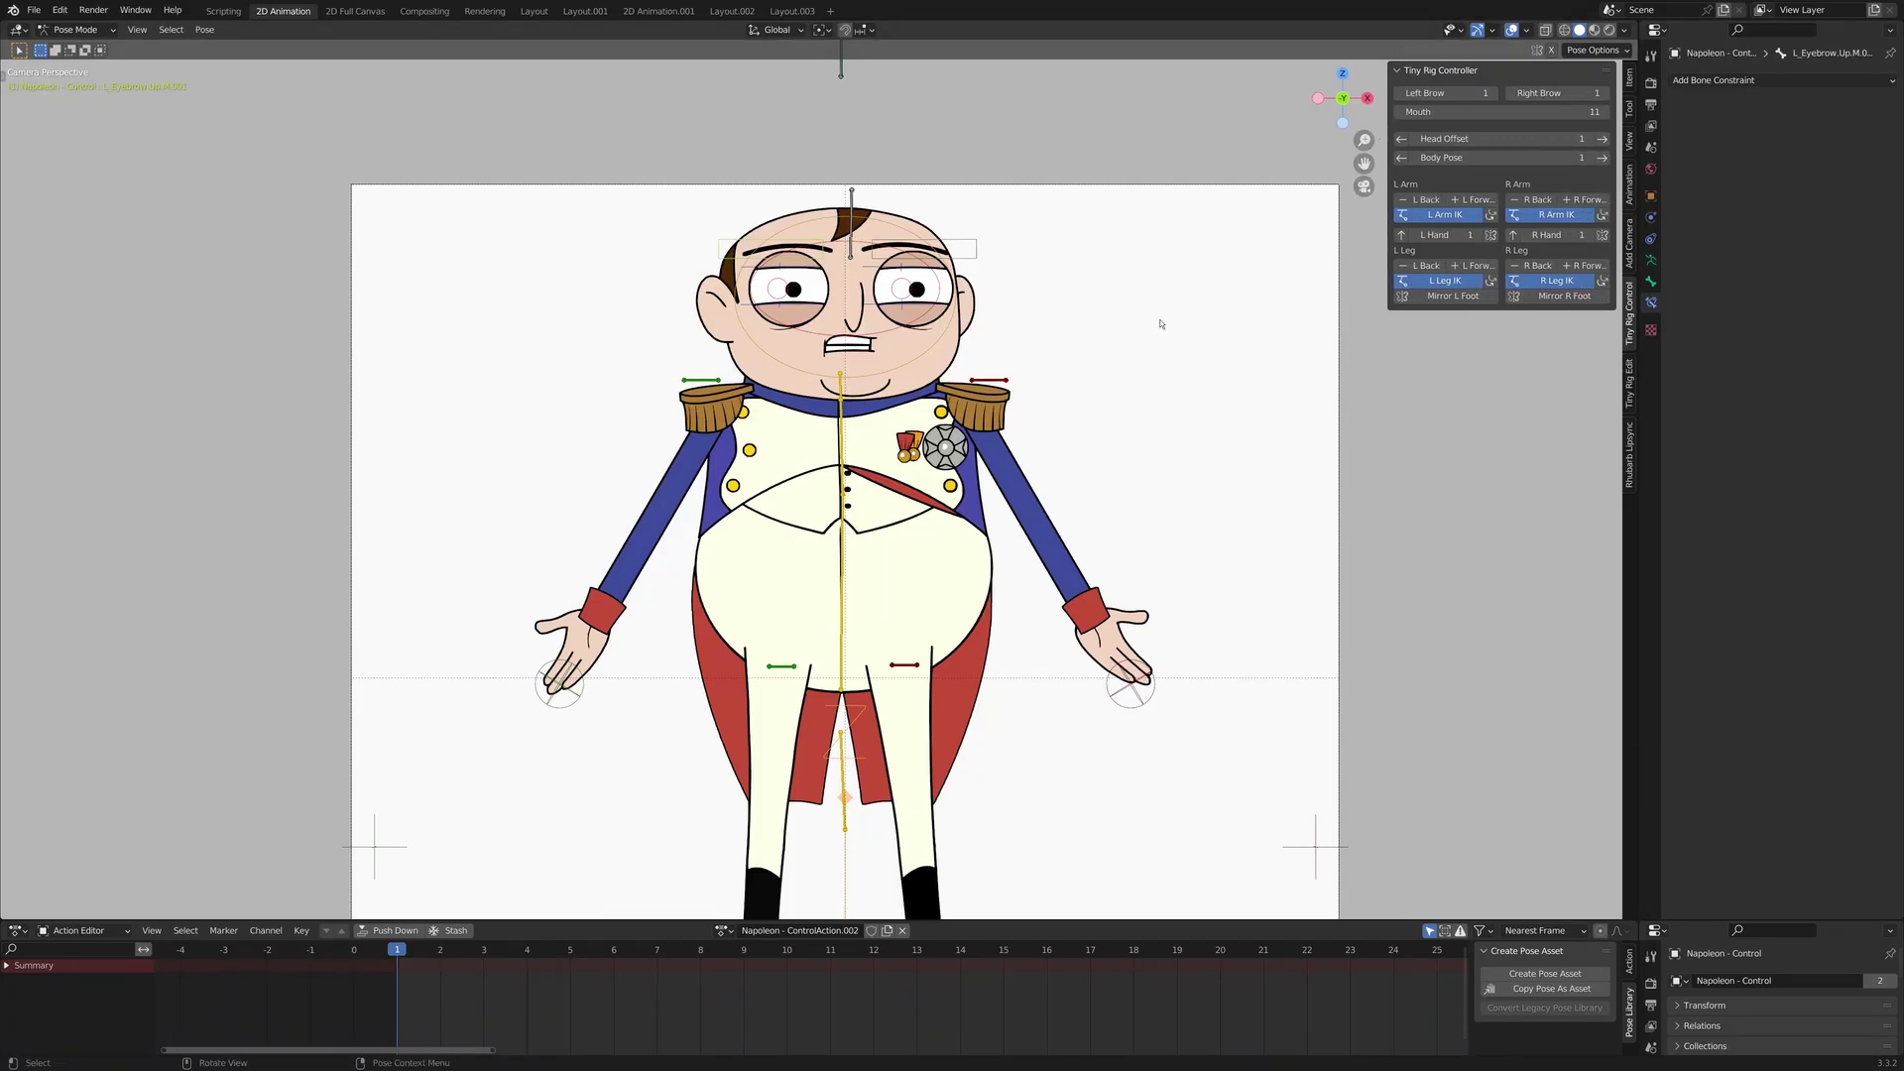
shift+middle_drag(947, 361, 961, 328)
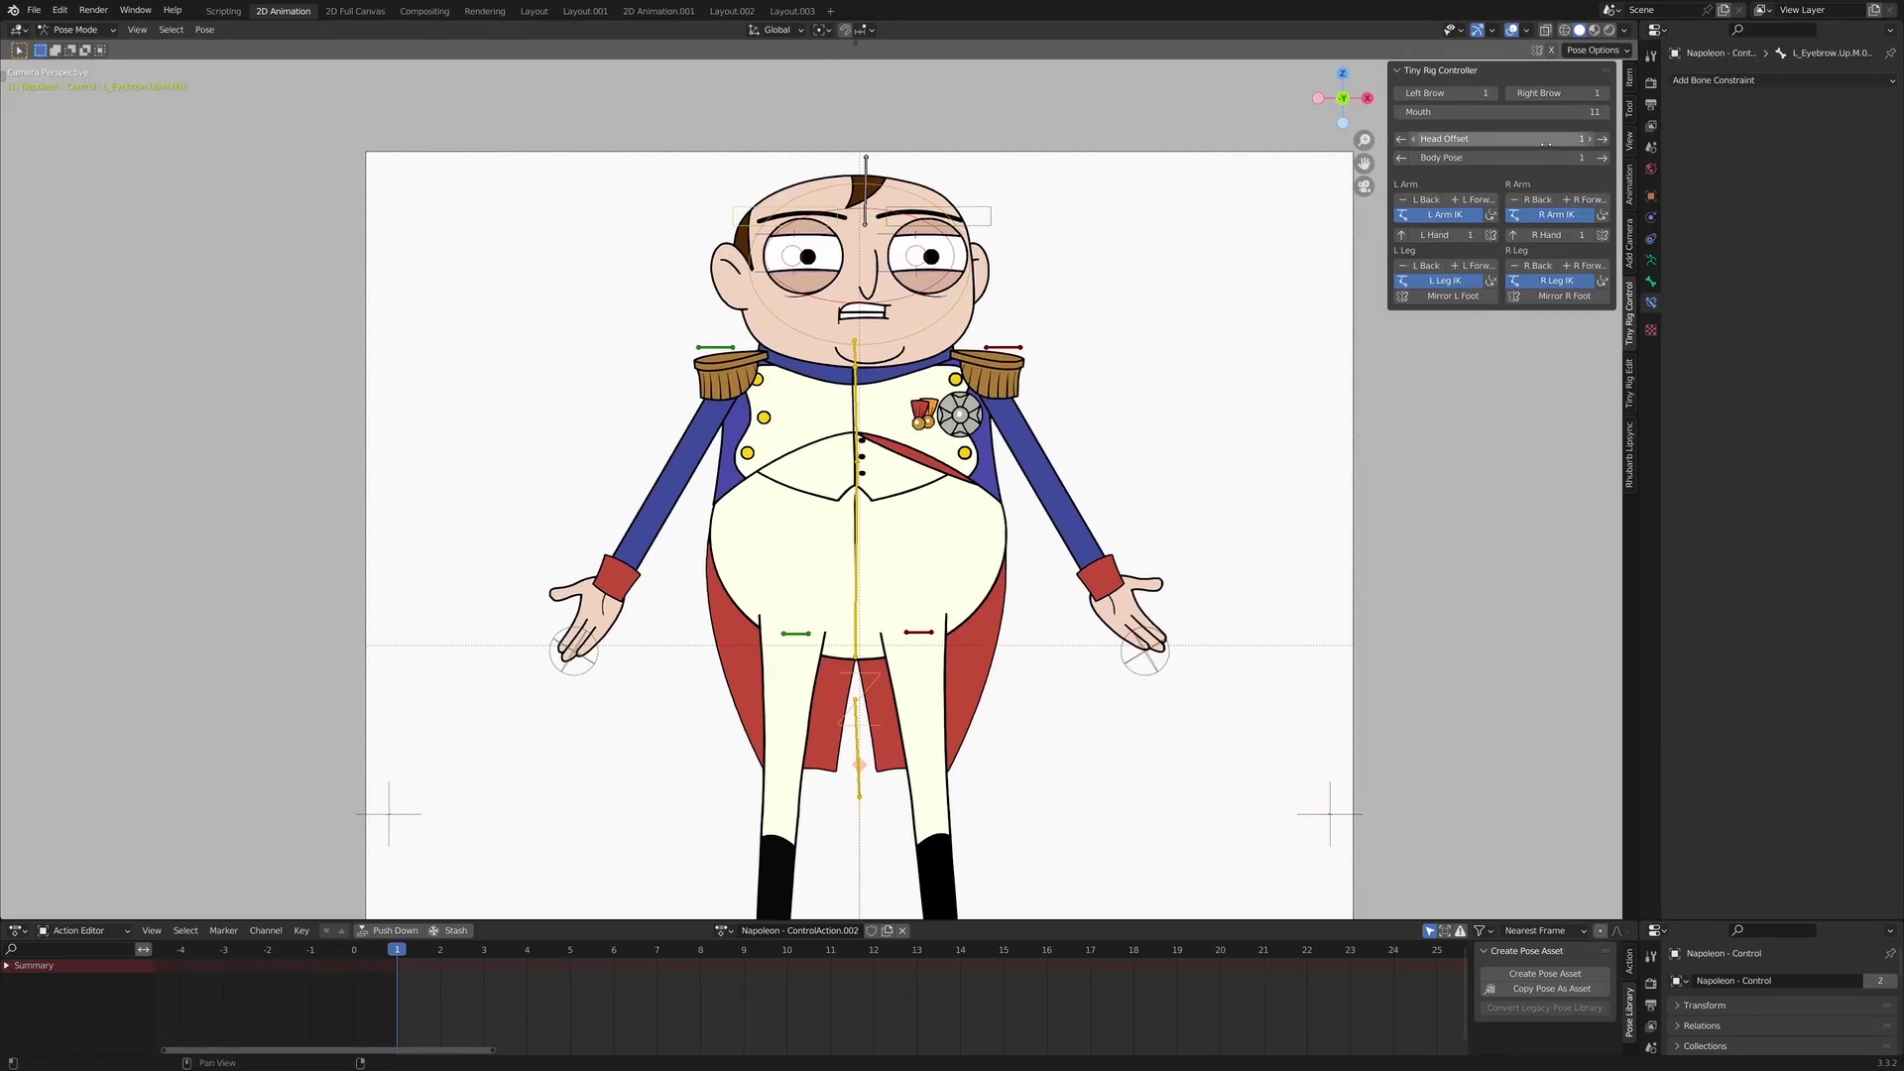
click(1401, 158)
click(1401, 139)
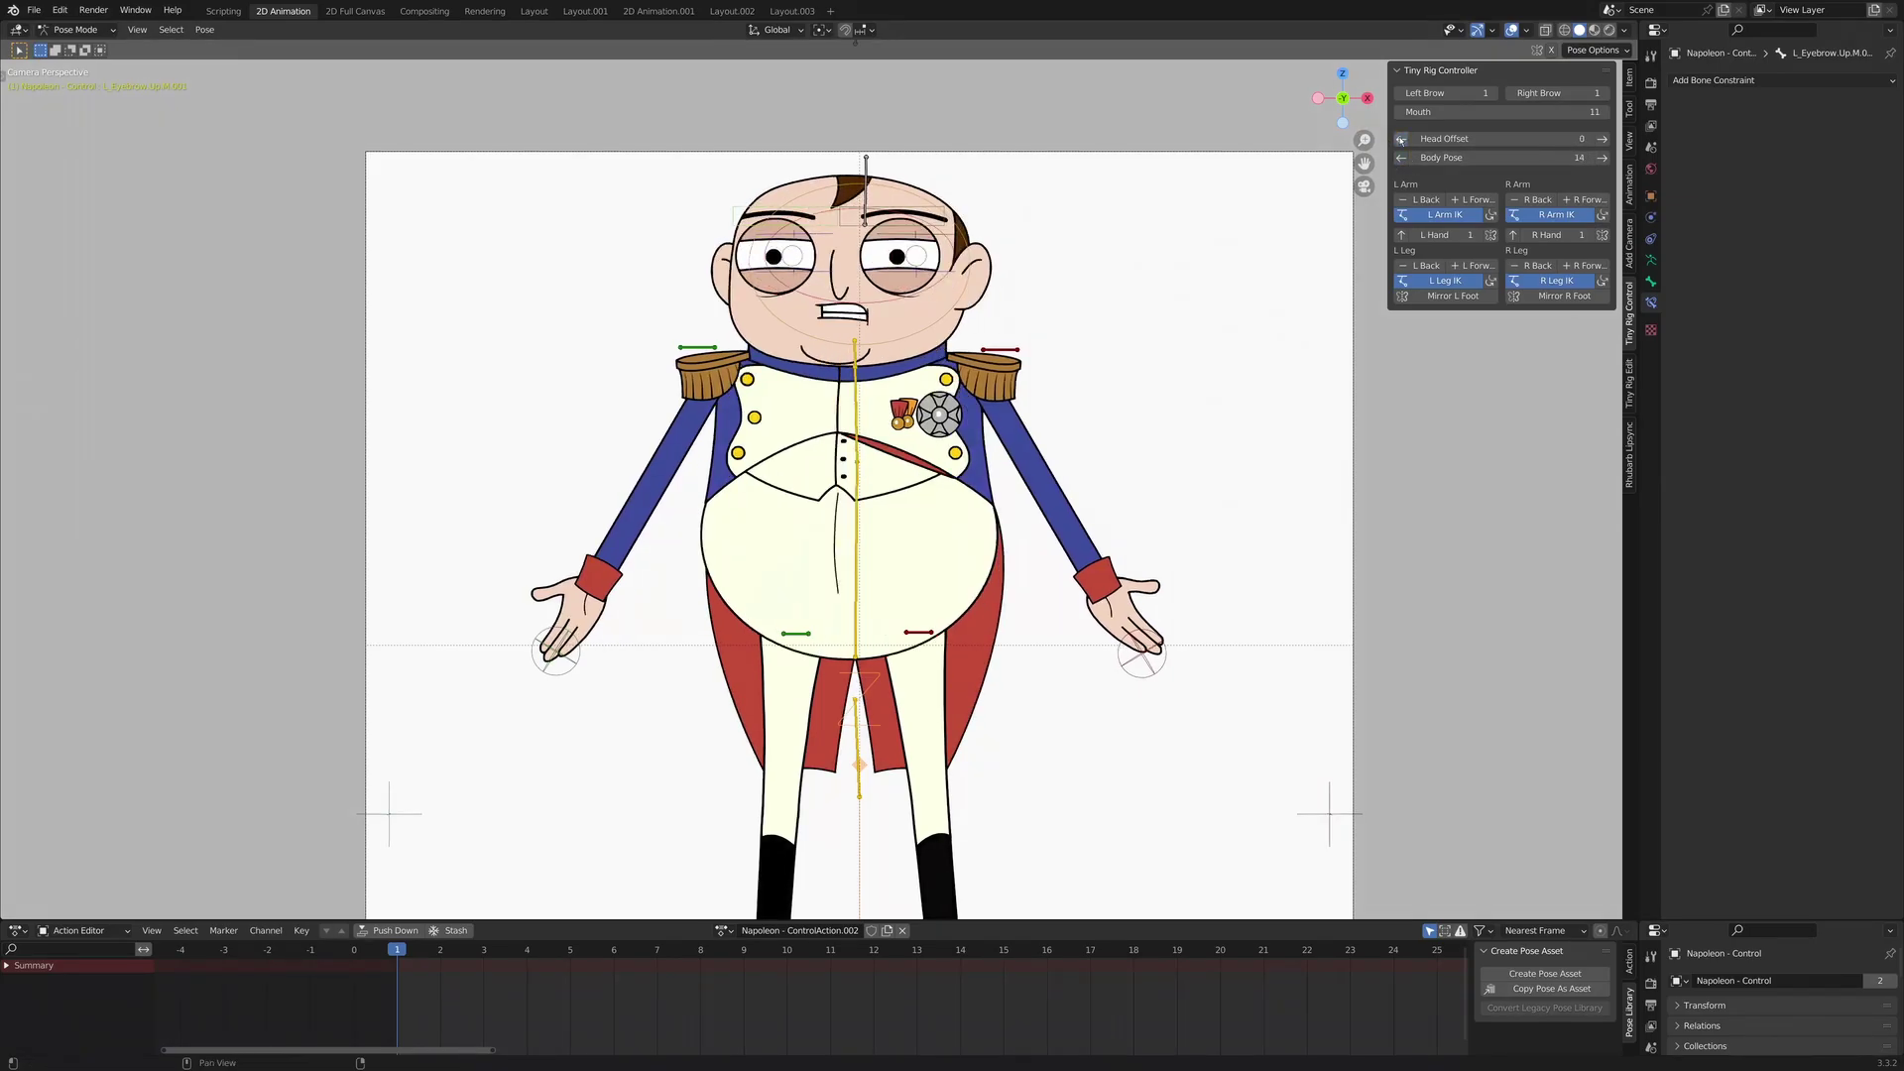
click(1556, 158)
text(1)
key(Return)
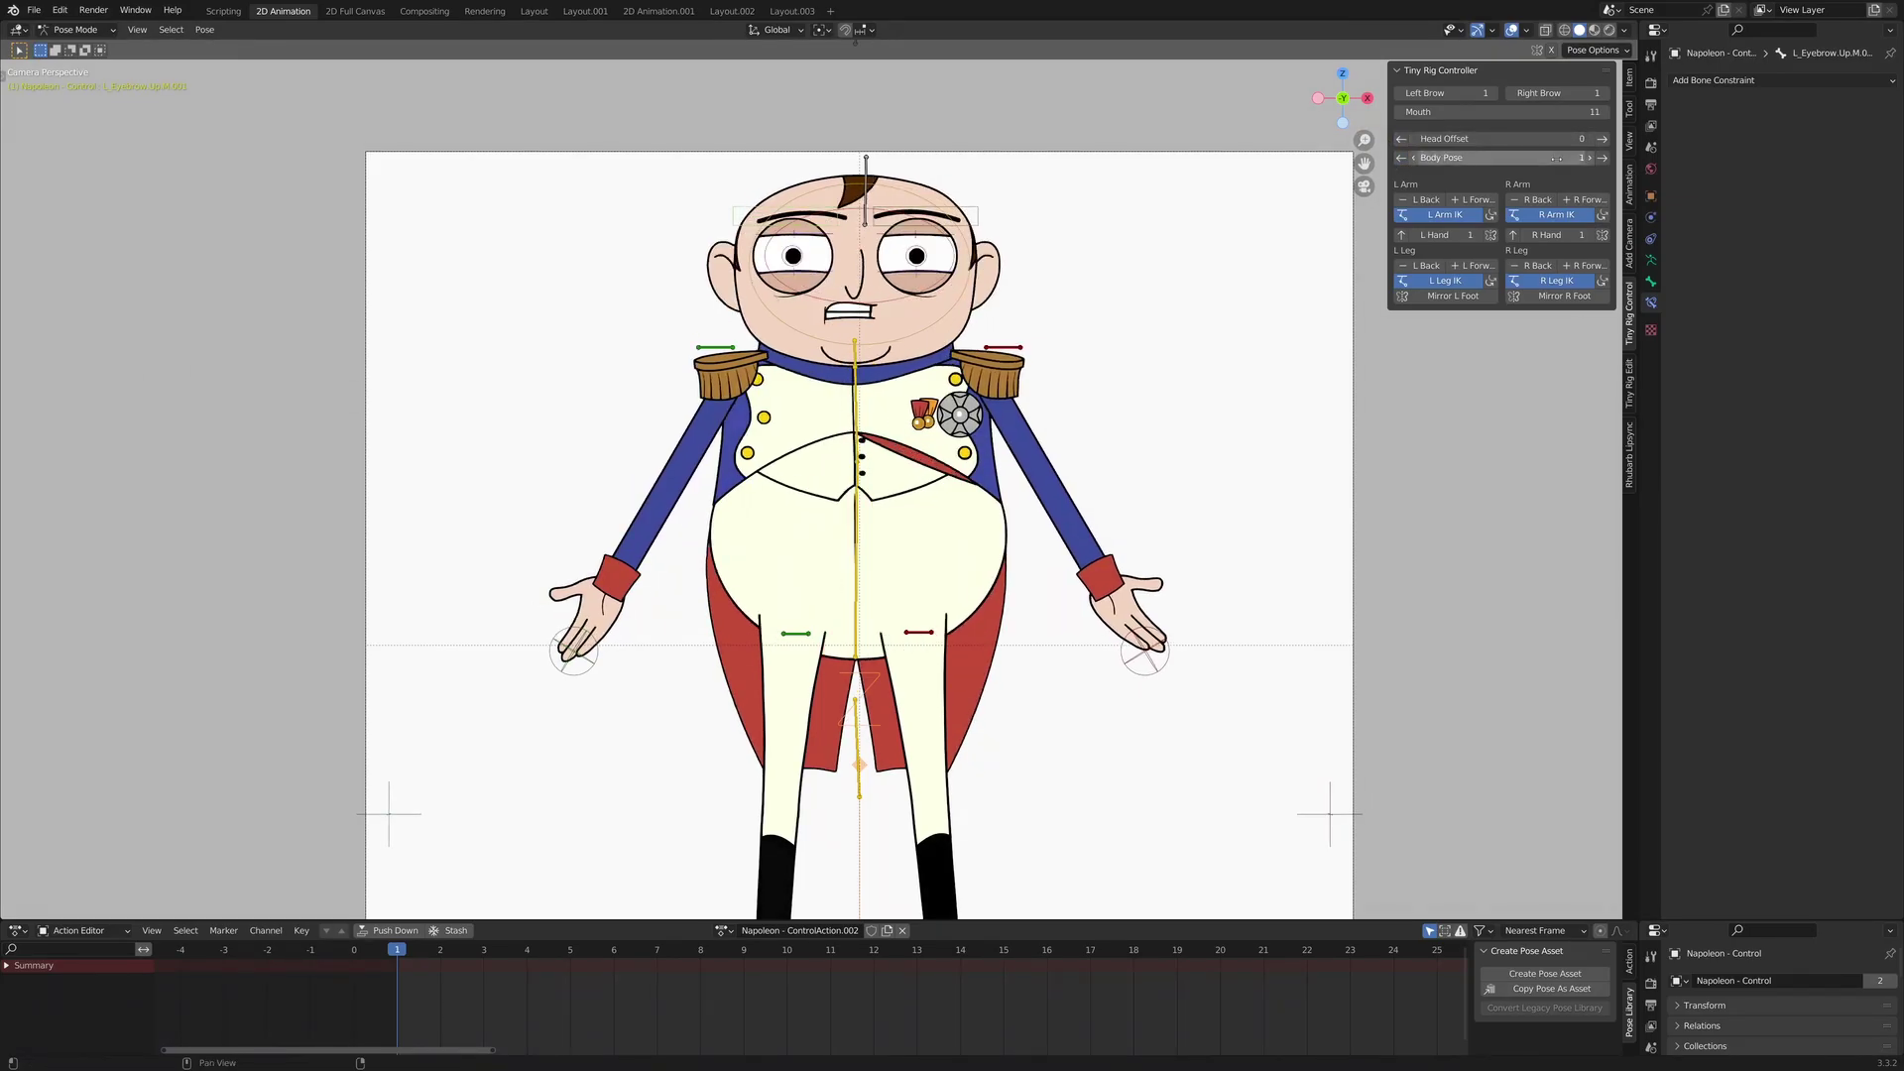
- Try to set the Body Pose to 0
shift+middle_drag(944, 331, 956, 384)
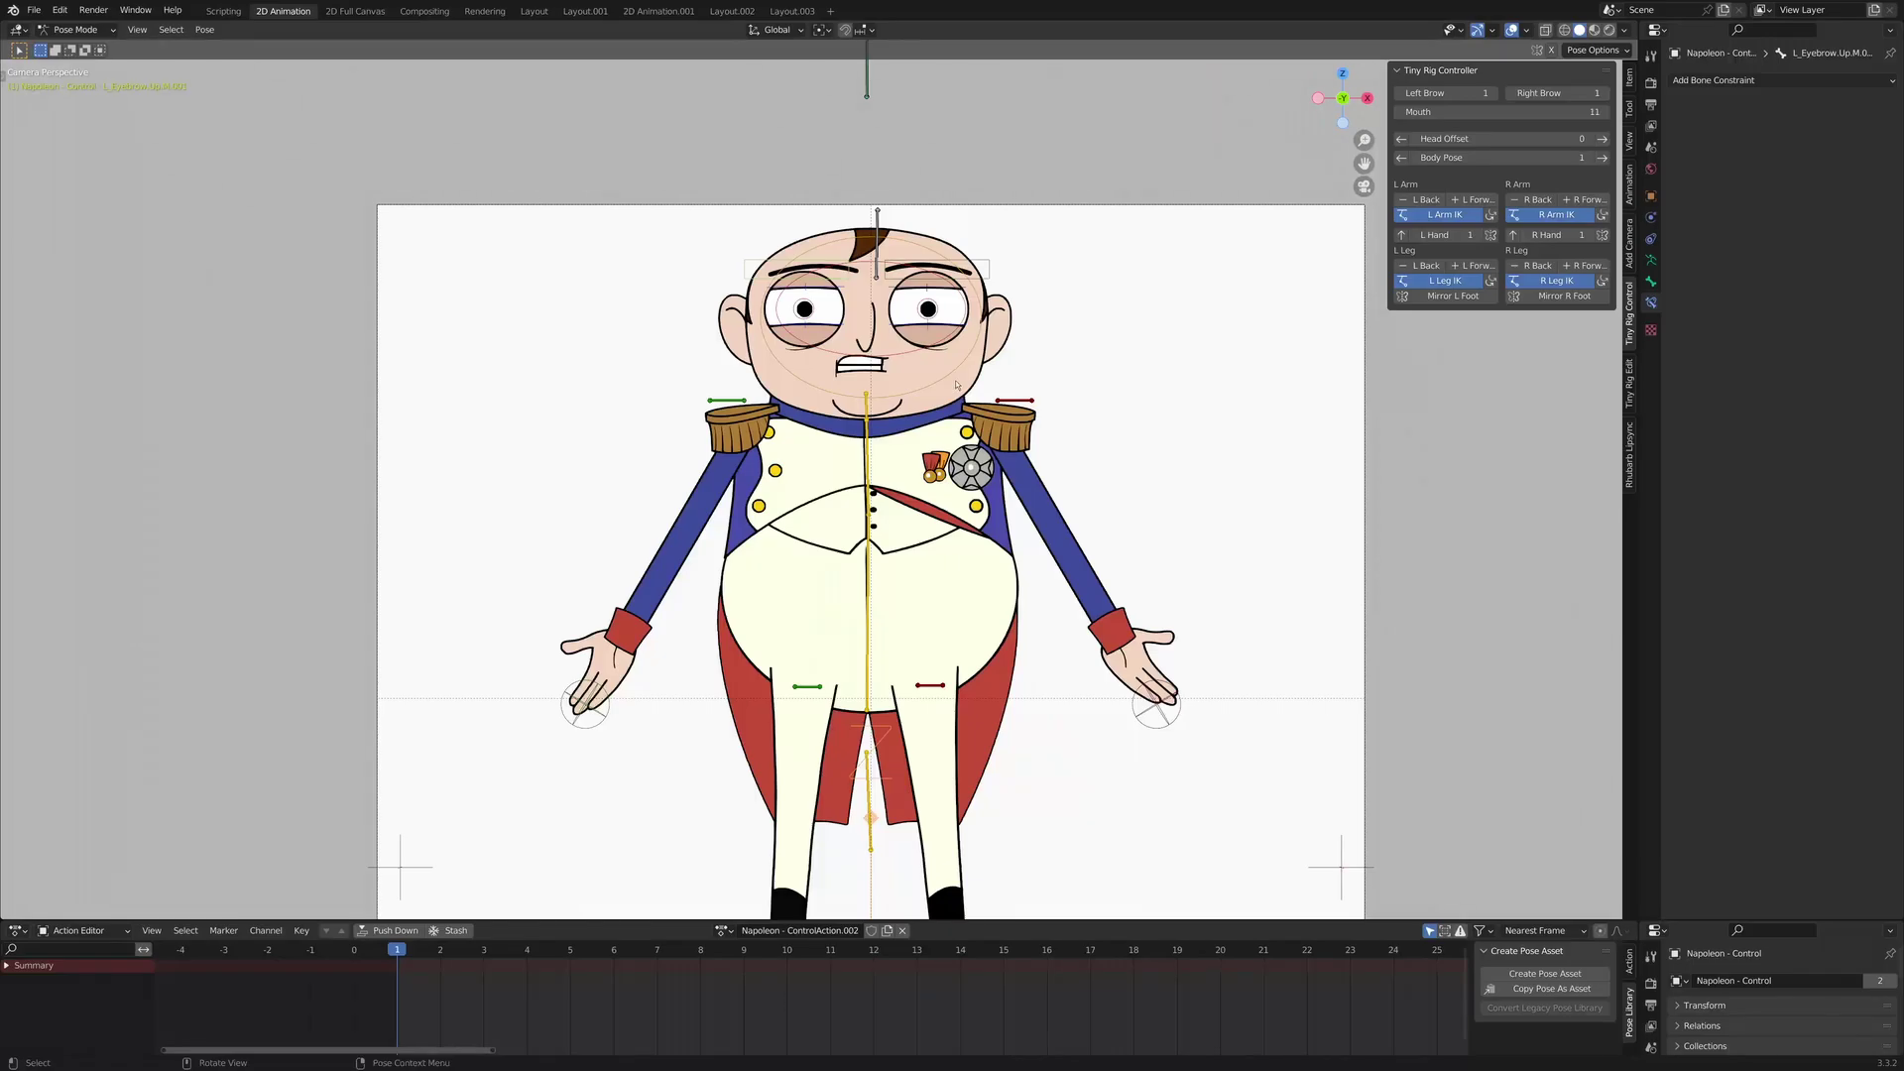
scroll(1004, 345, up, 2)
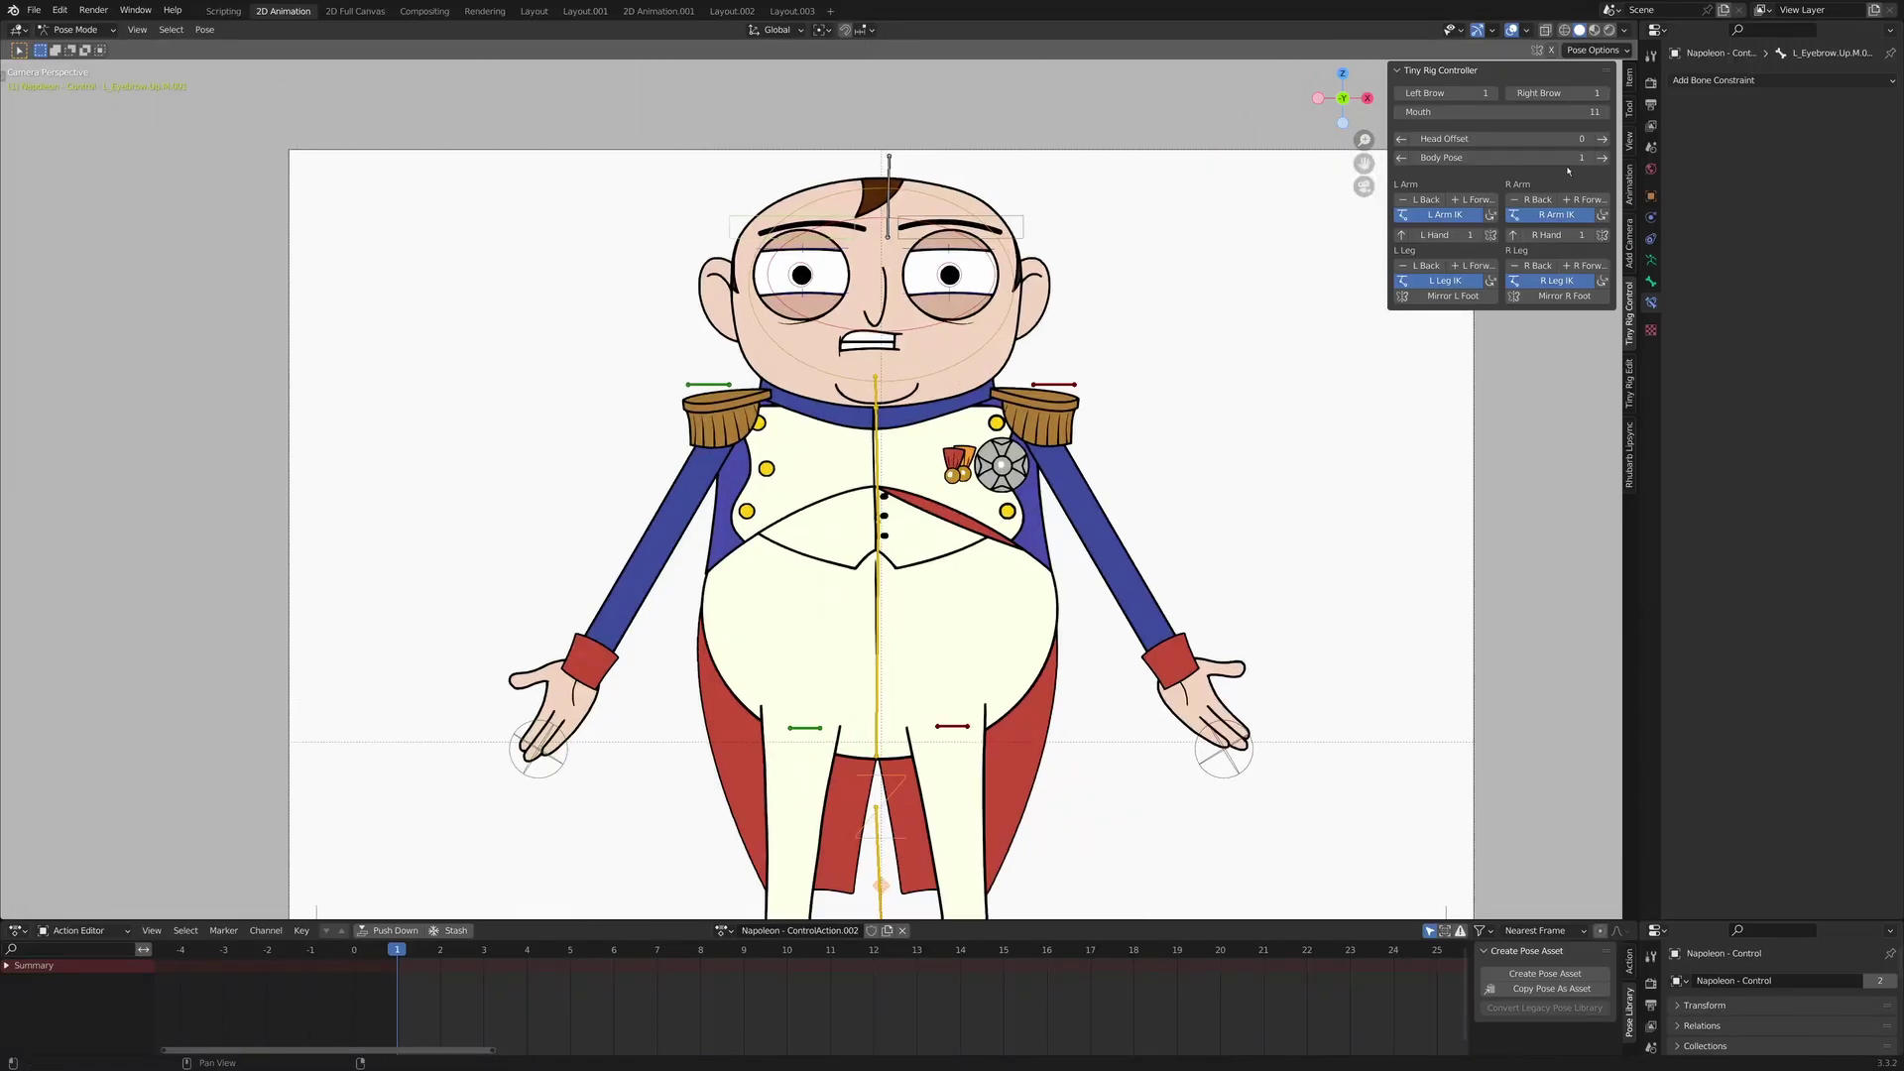
drag(1553, 157, 1506, 160)
click(1506, 159)
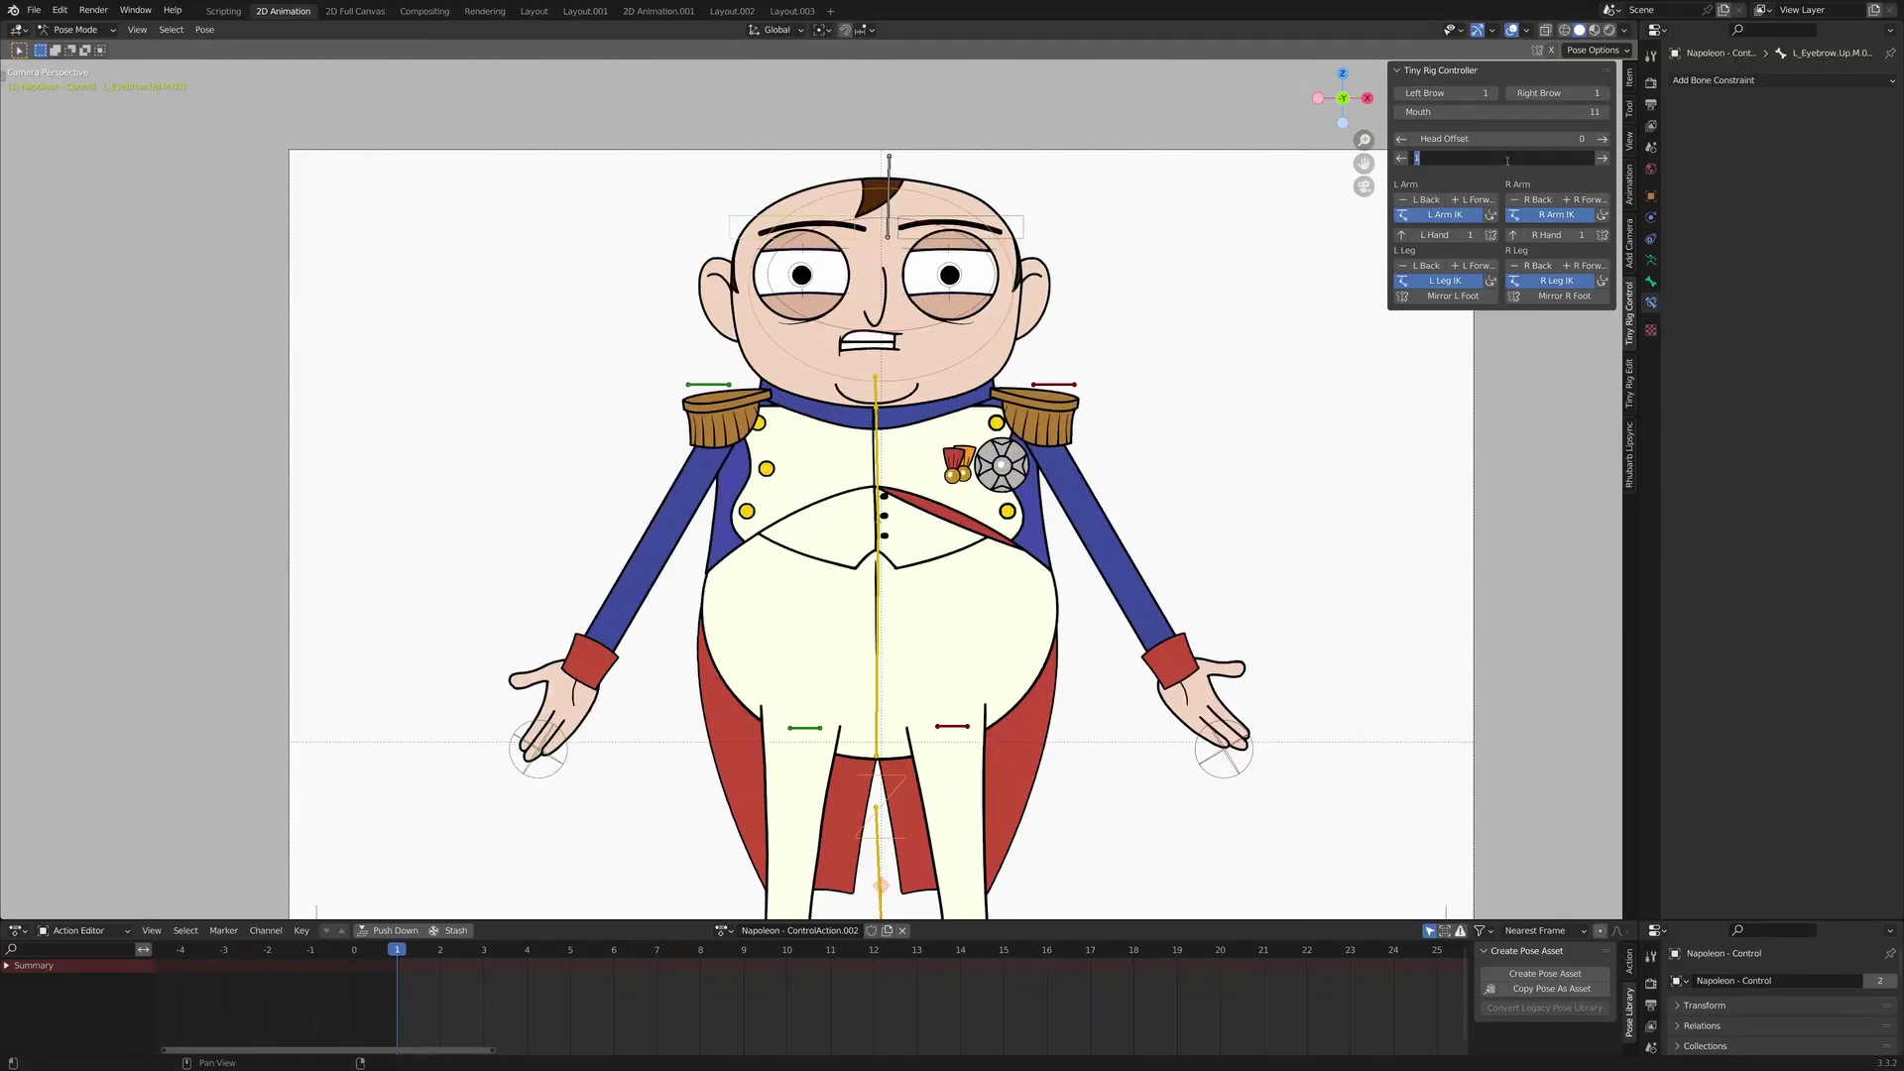
text(0)
key(Return)
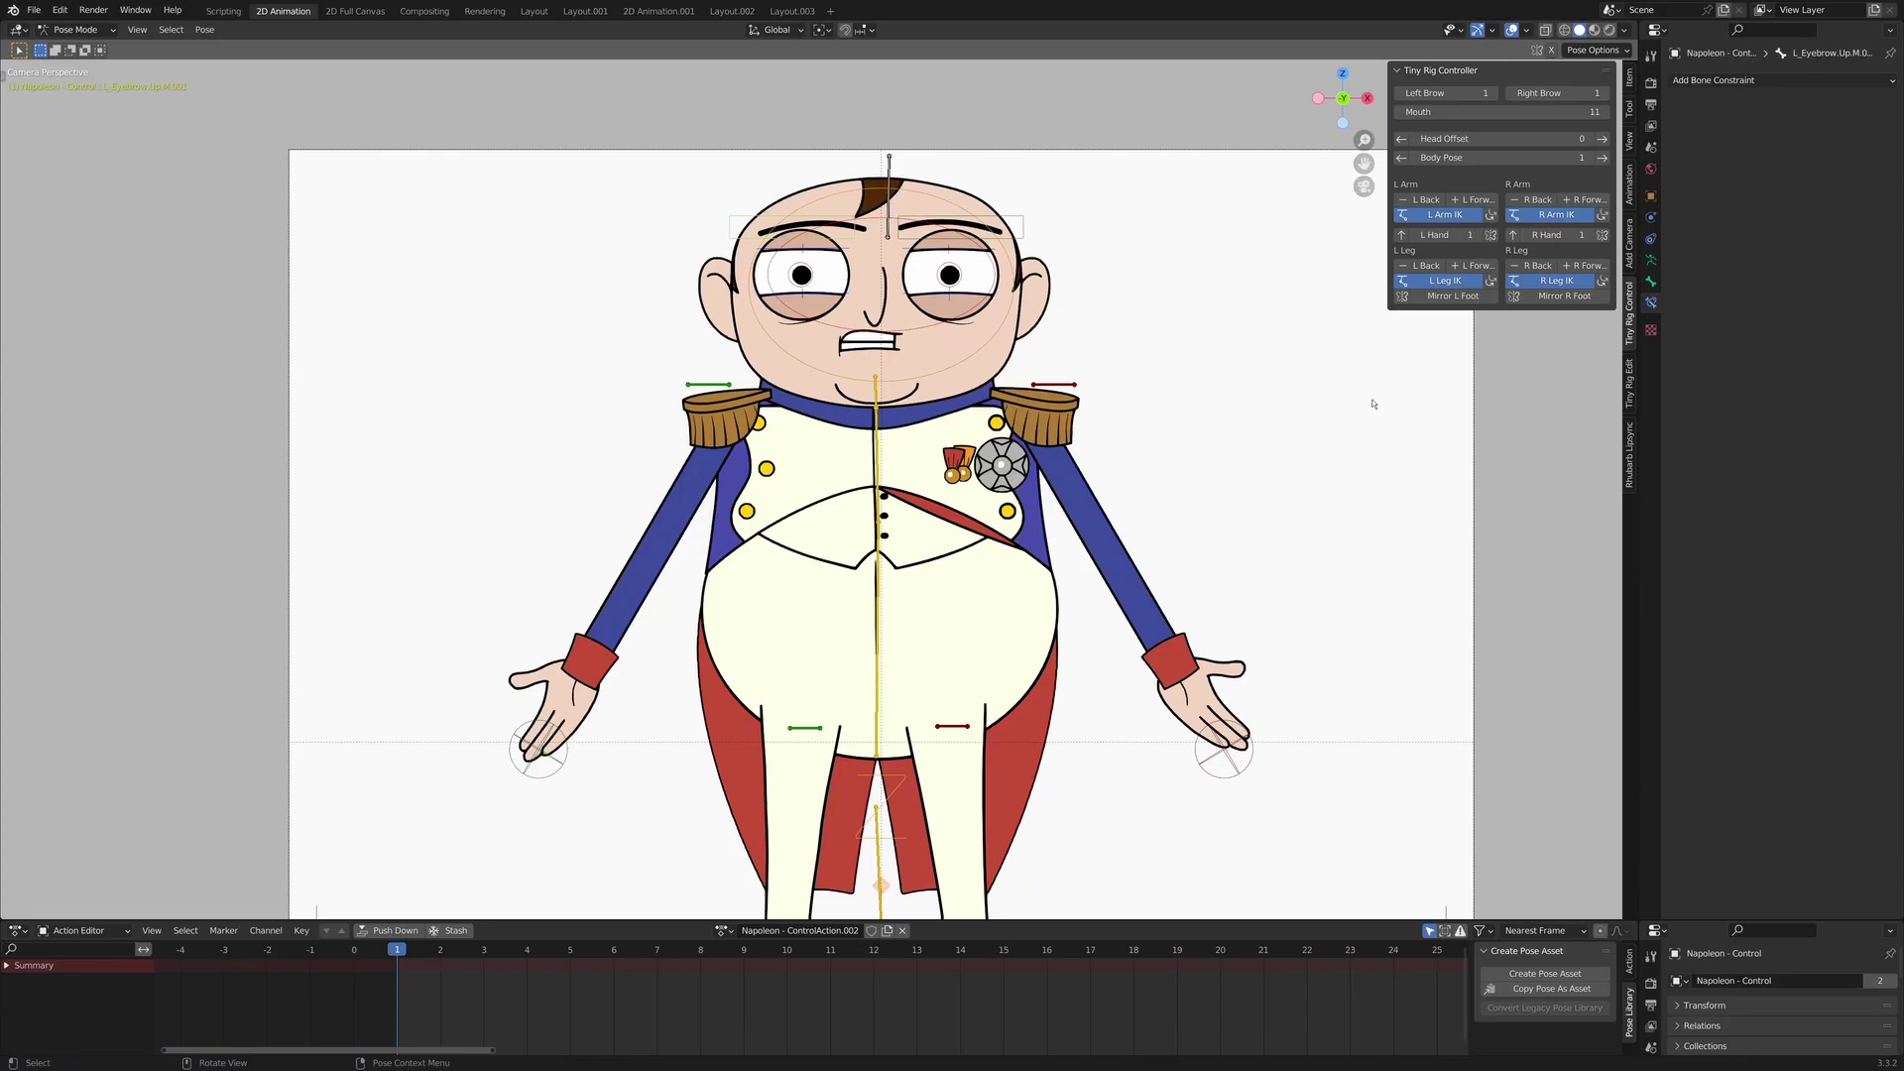
- Enable editing of the Pose Offset Action from the Tiny Rig Edit tools and go to frame 3
shift+middle_drag(1143, 272, 1138, 255)
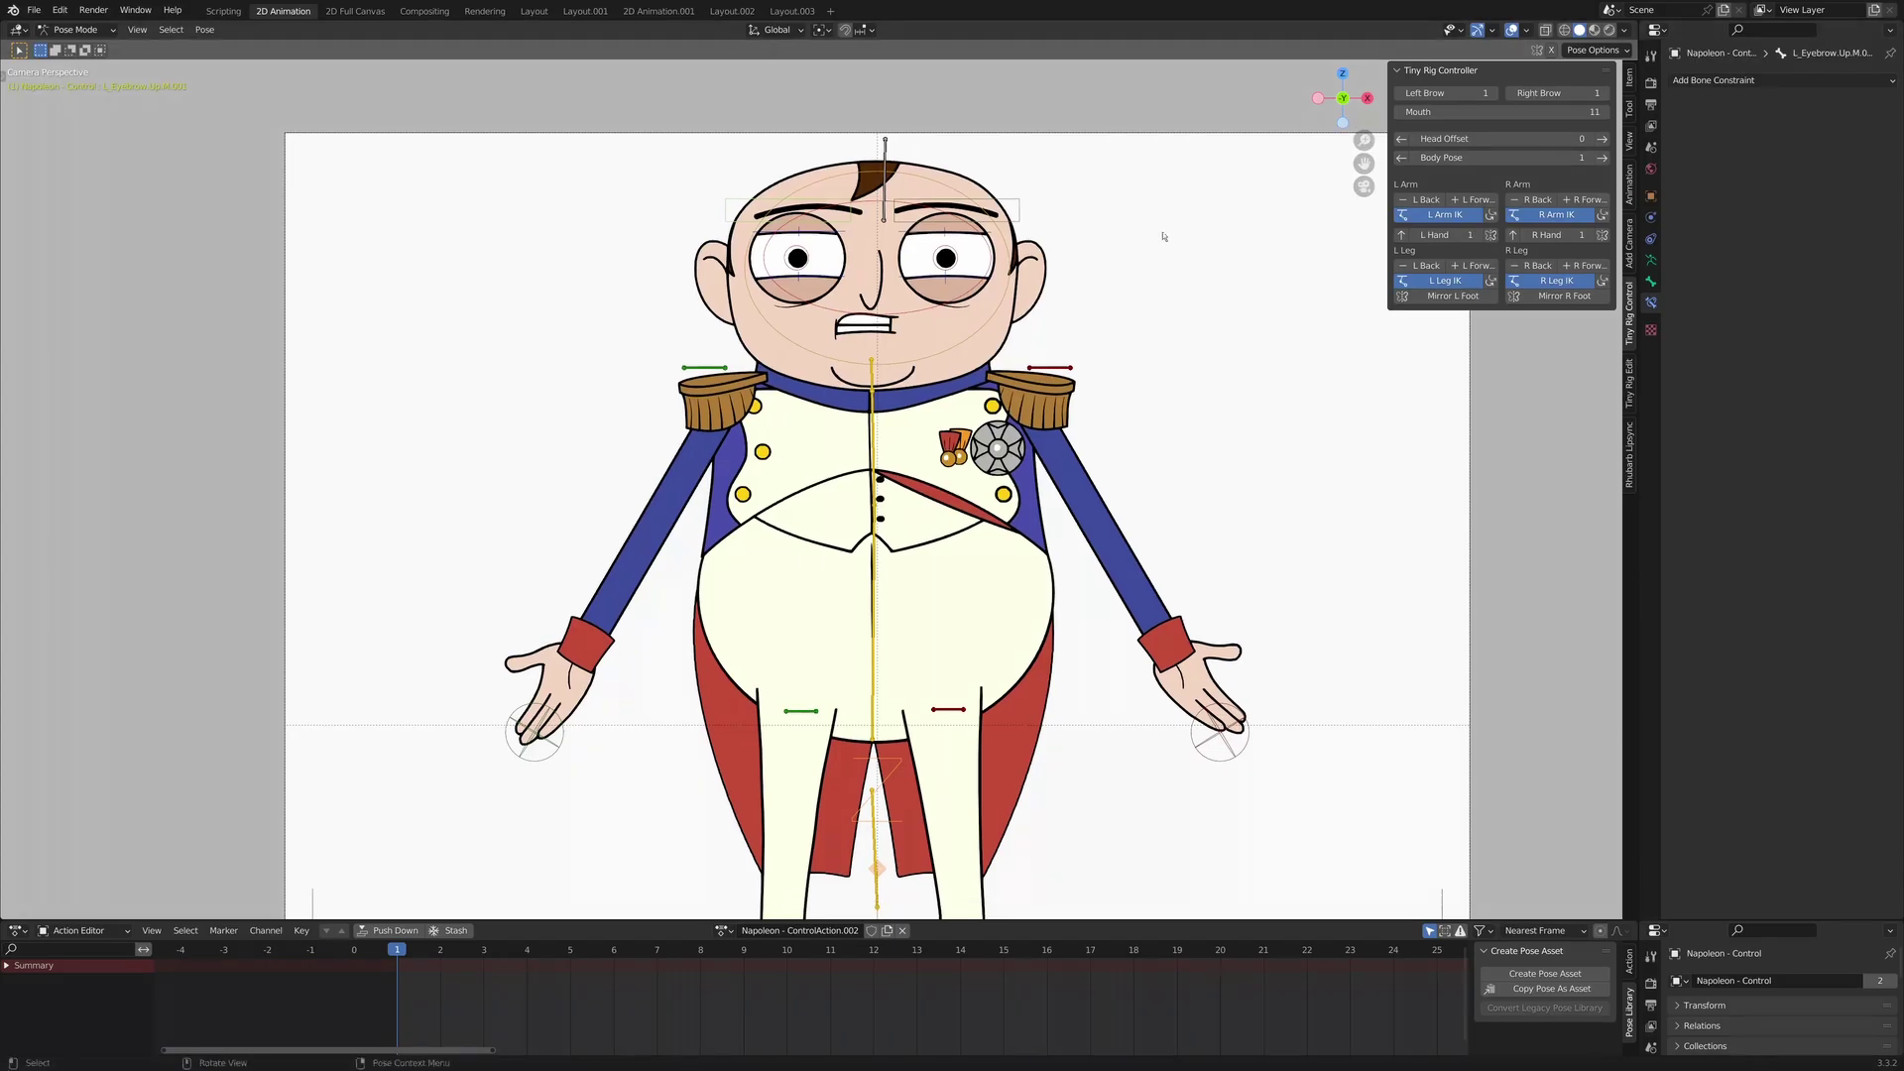
click(1630, 388)
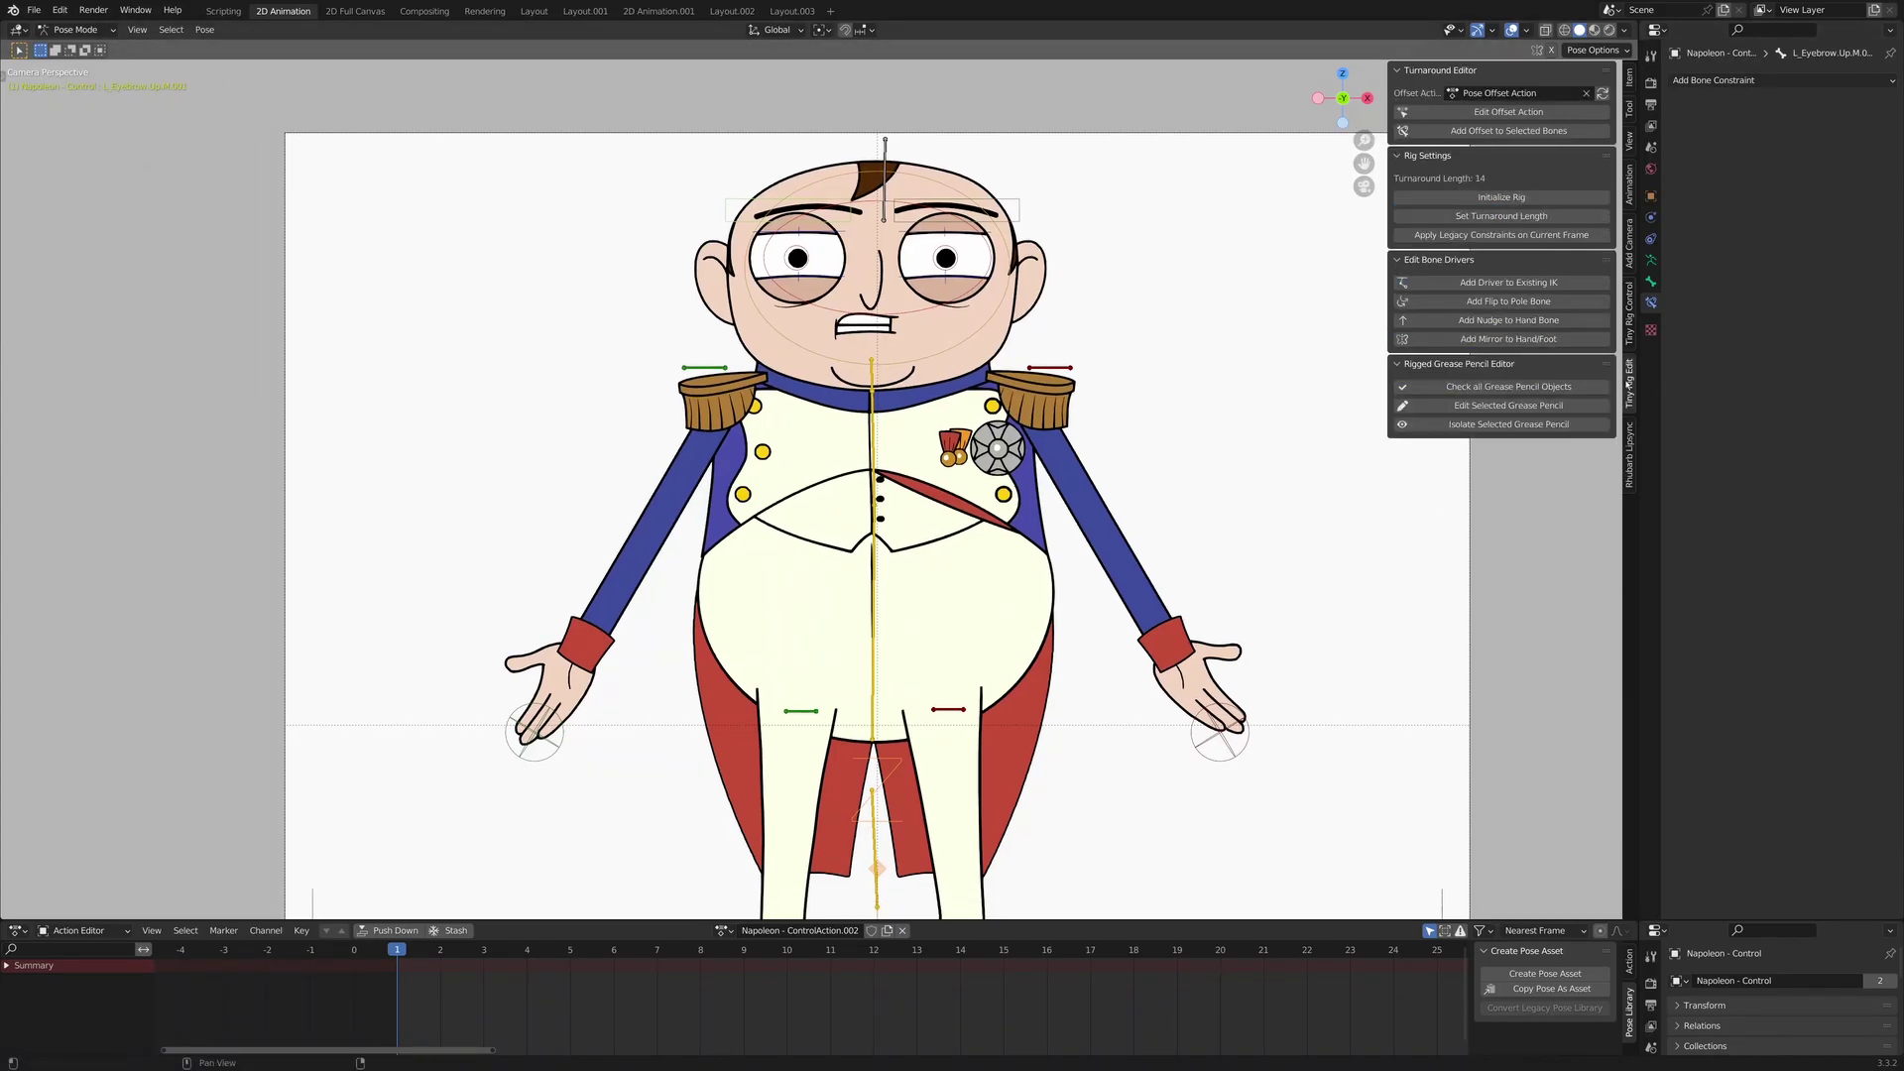
click(1494, 113)
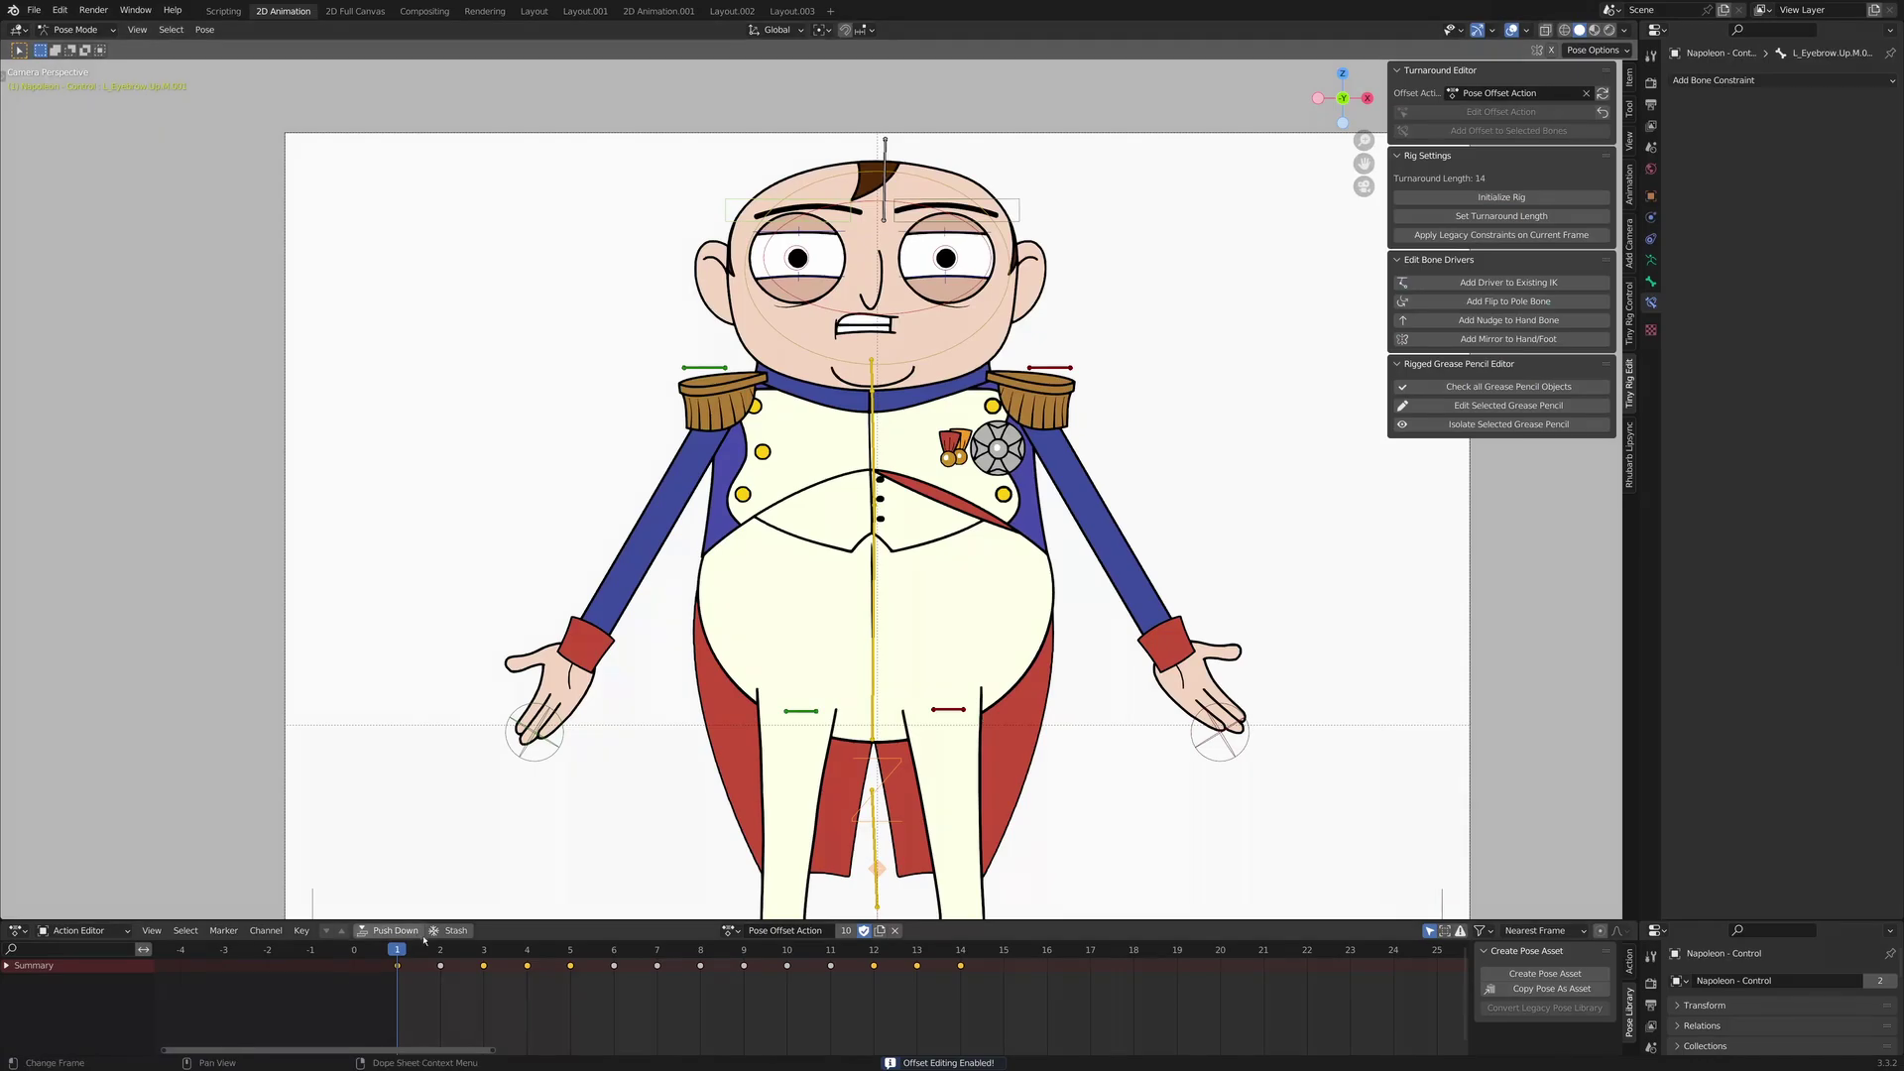
drag(397, 958, 484, 976)
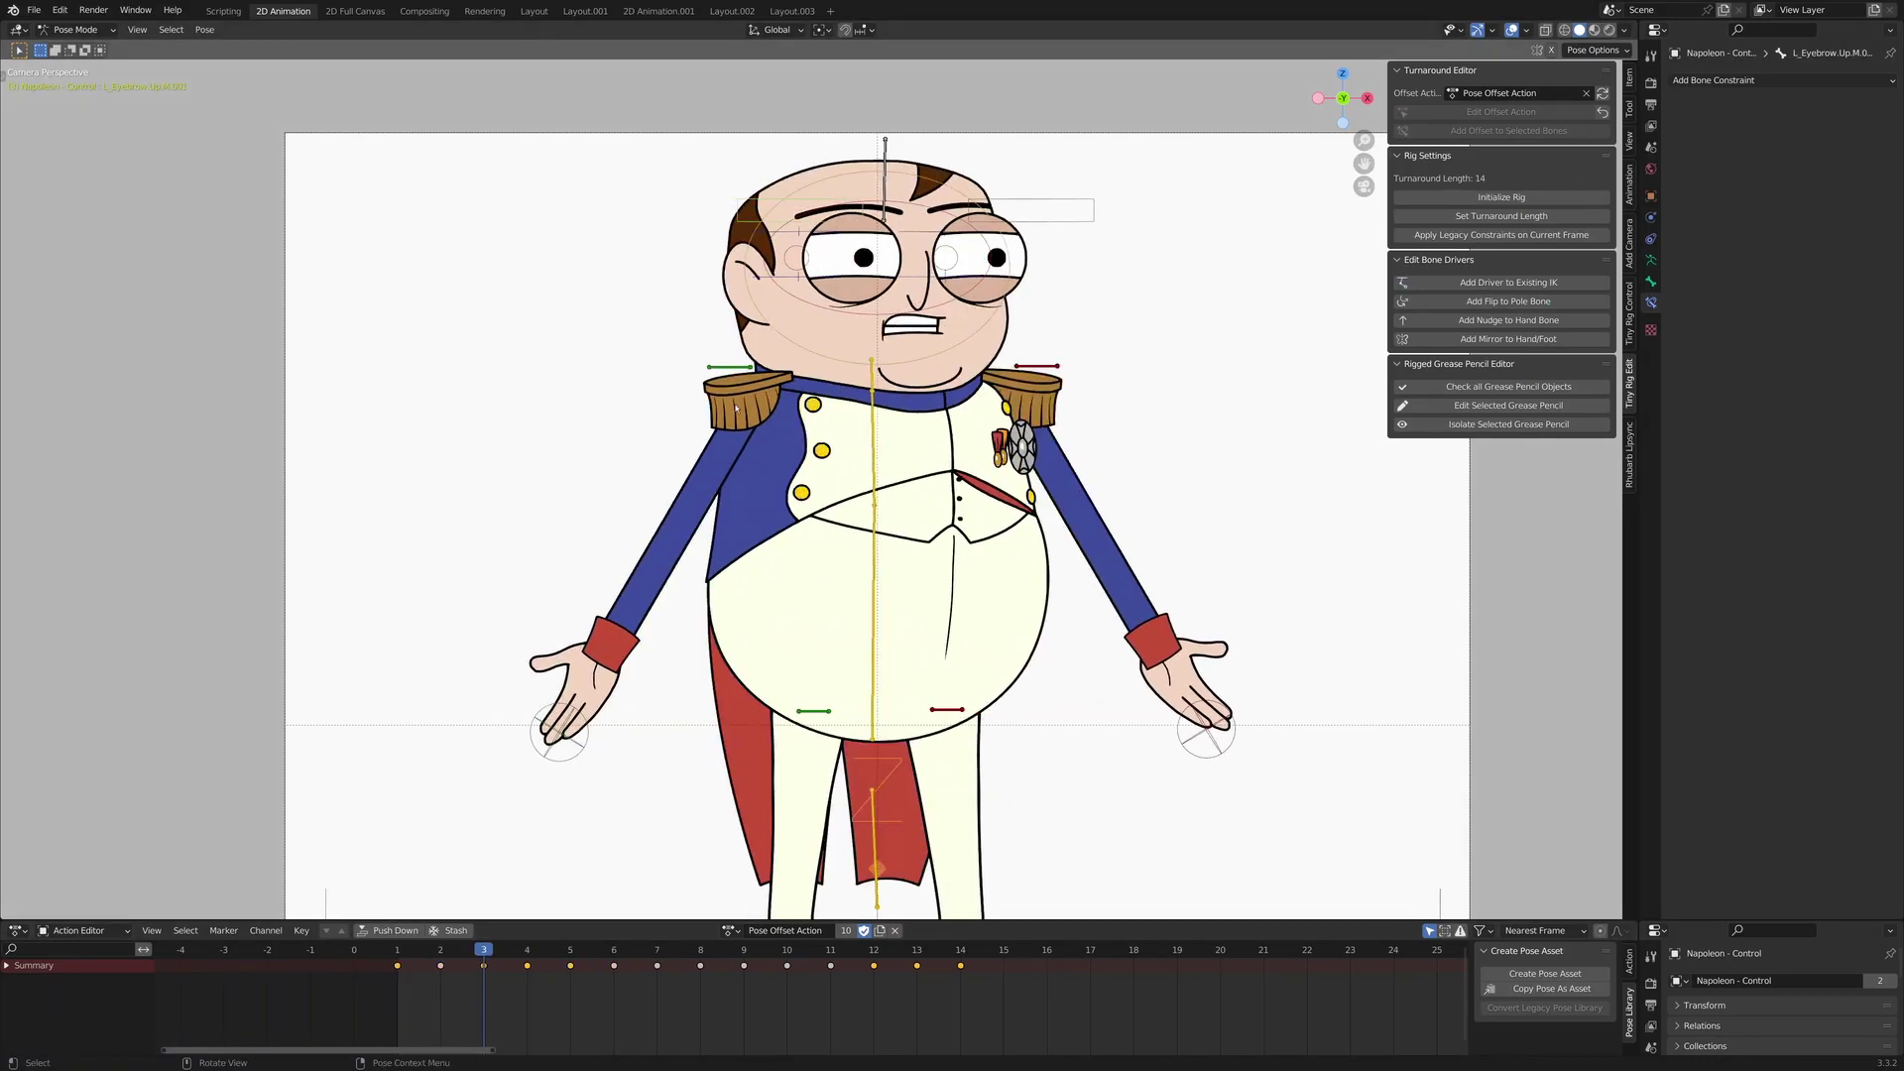
- Move the L_Arm_Nudge bone straight up to about ear height and leave offset editing
click(734, 369)
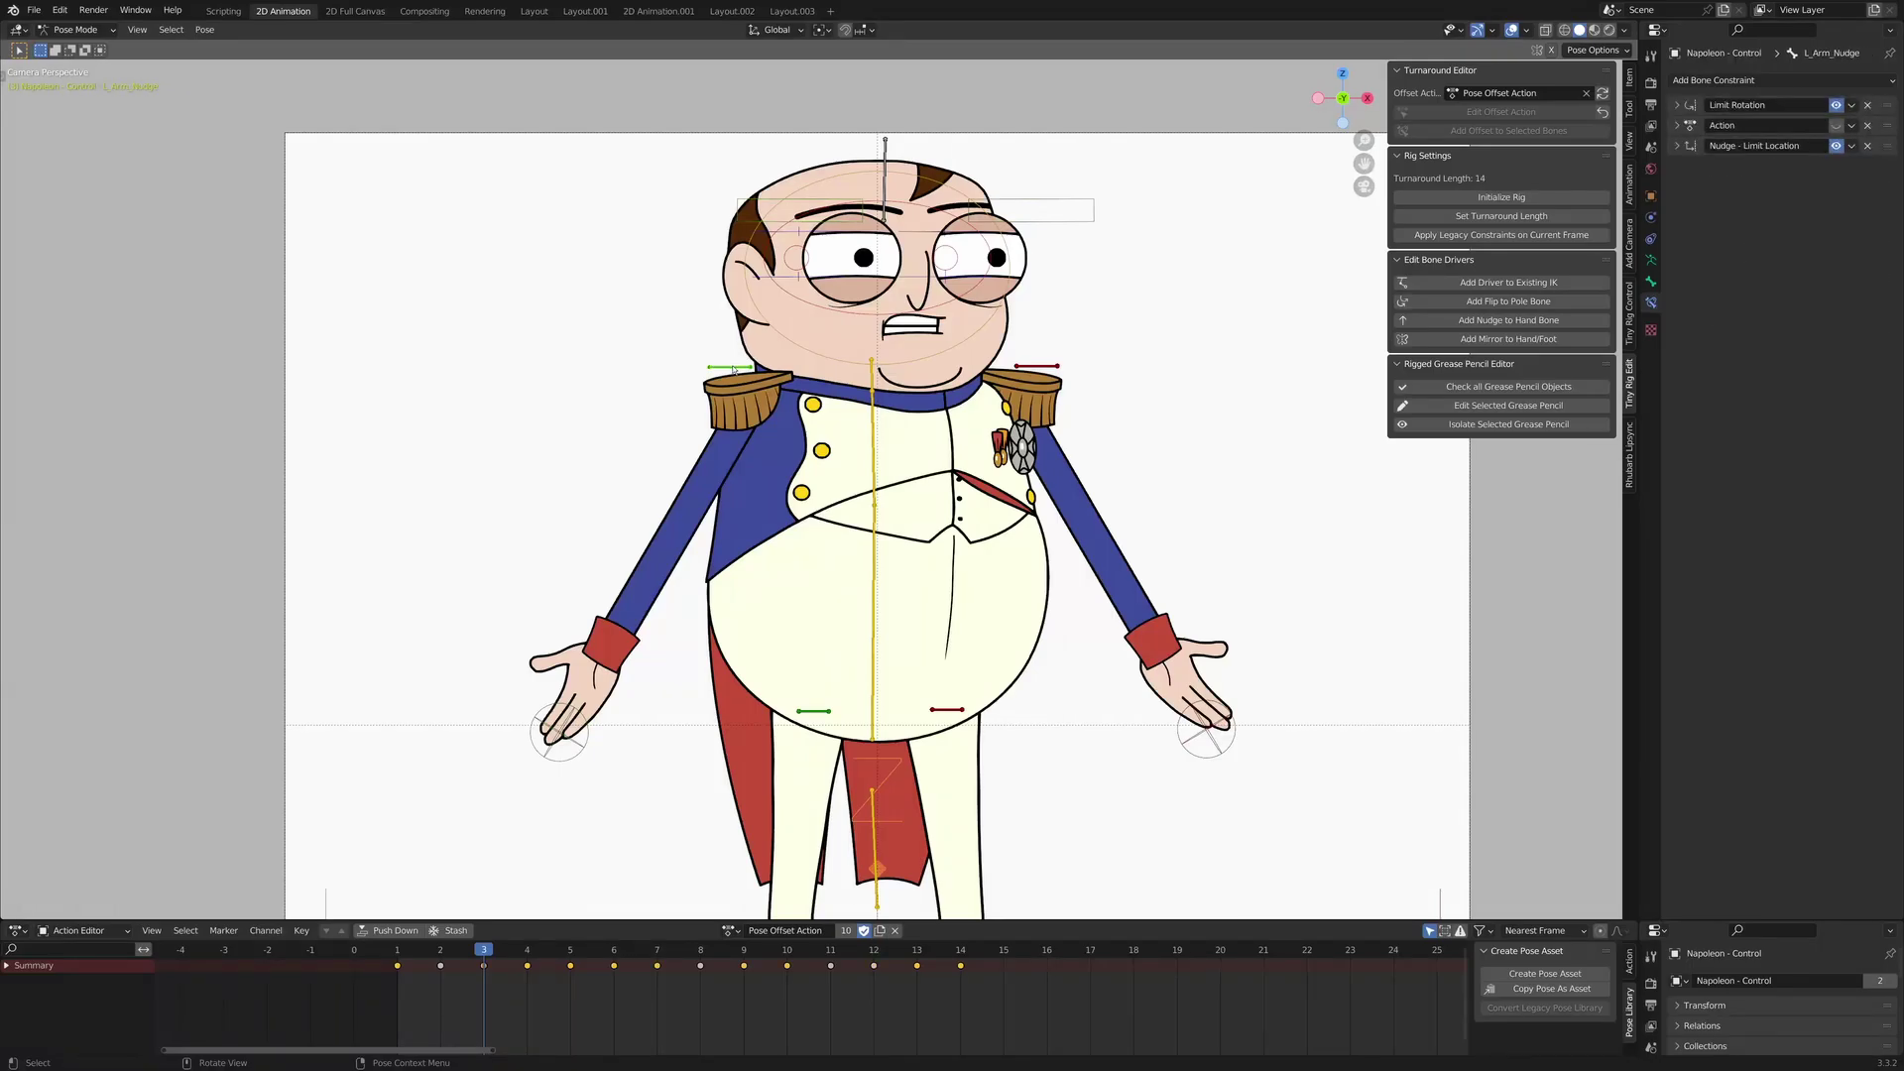
drag(733, 369, 734, 288)
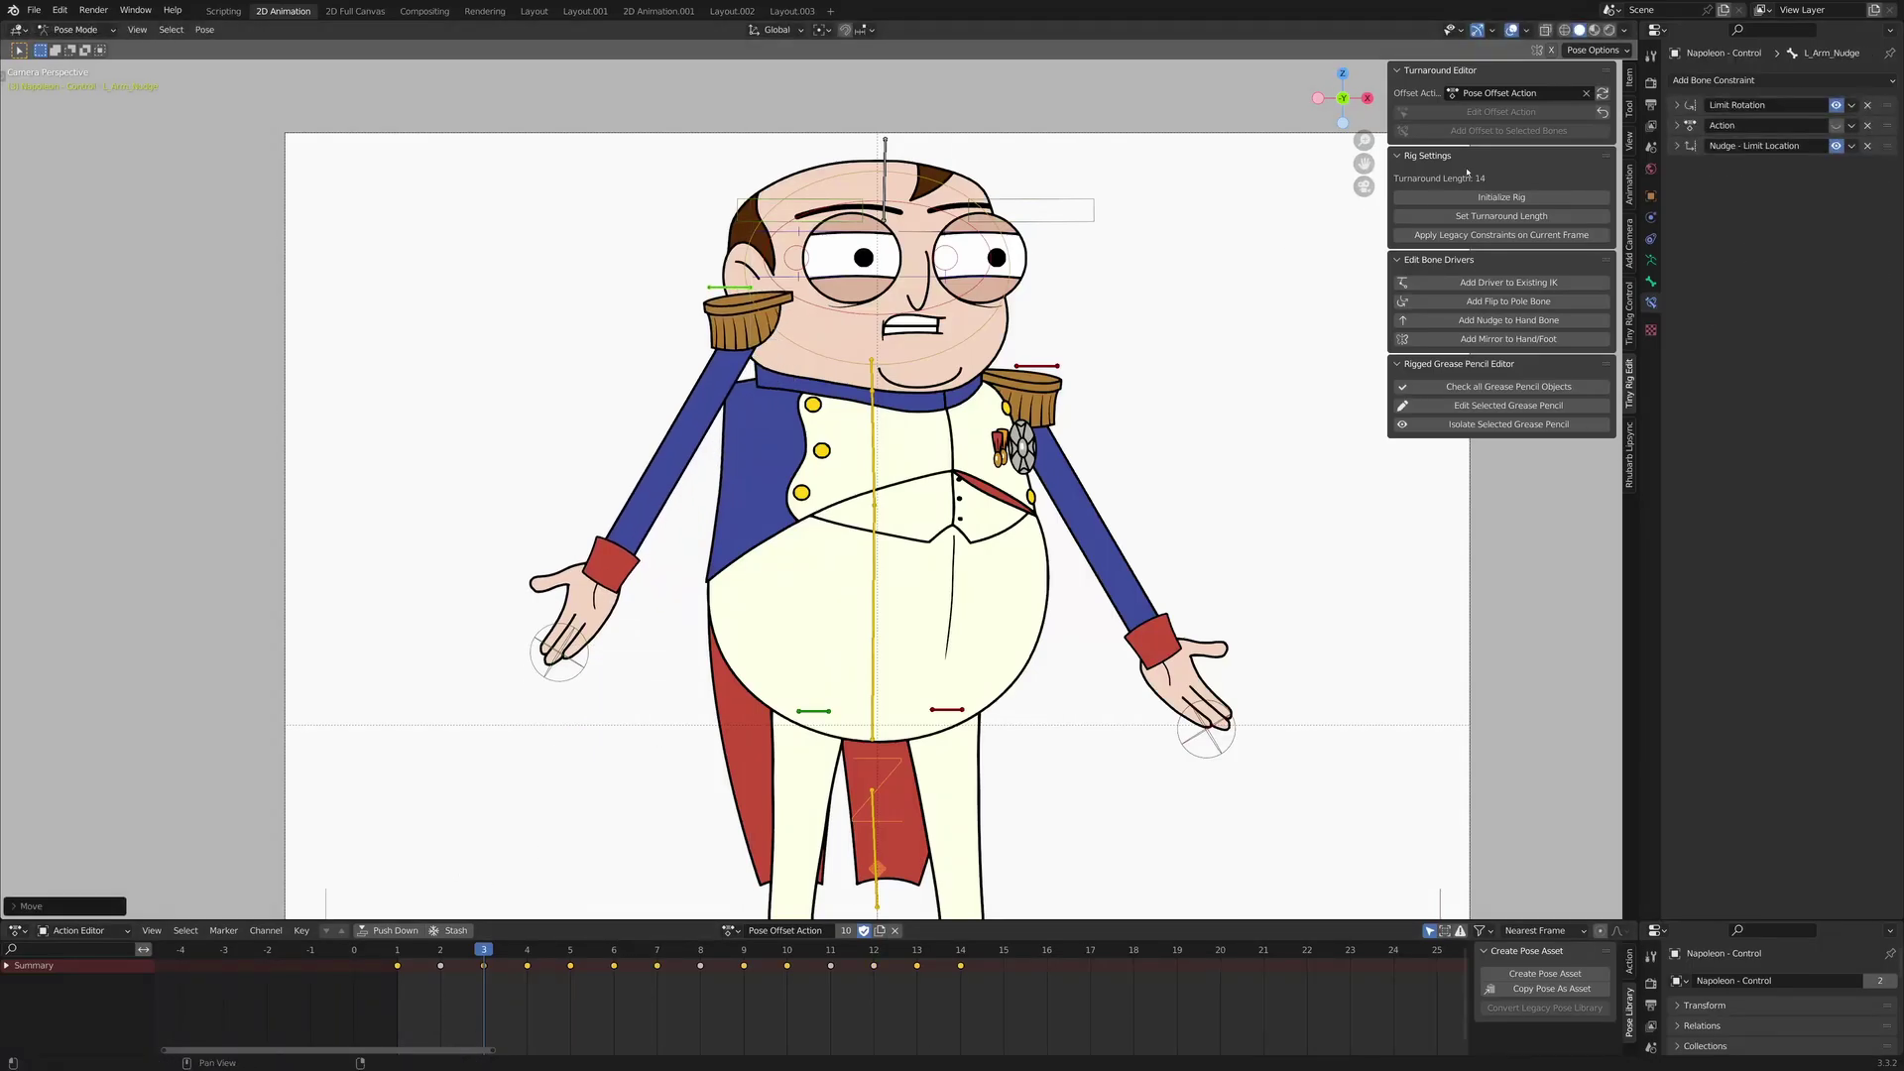
click(1602, 113)
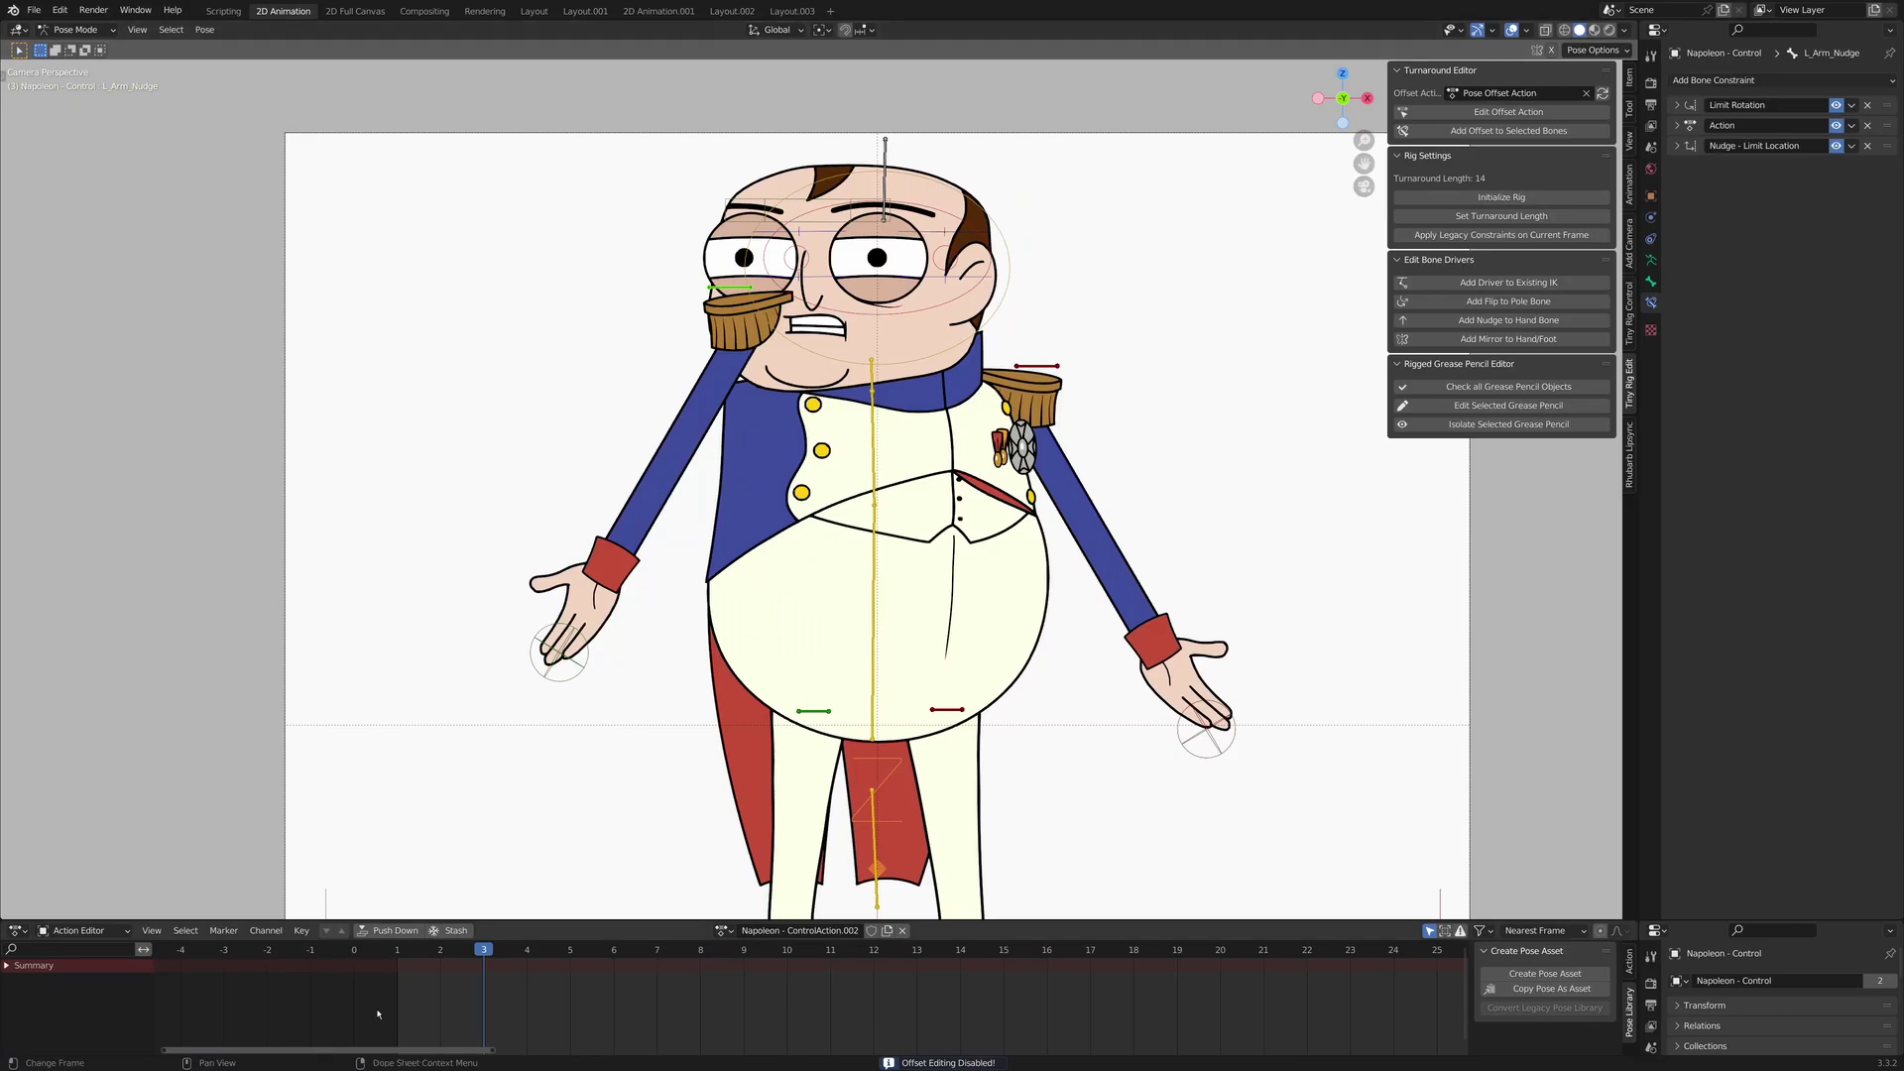
- Set Body Pose to 2 and Head Offset to 0 in the Tiny Rig Controller
mouse_move(483, 957)
mouse_down()
mouse_move(398, 959)
mouse_move(476, 965)
mouse_up()
click(1632, 312)
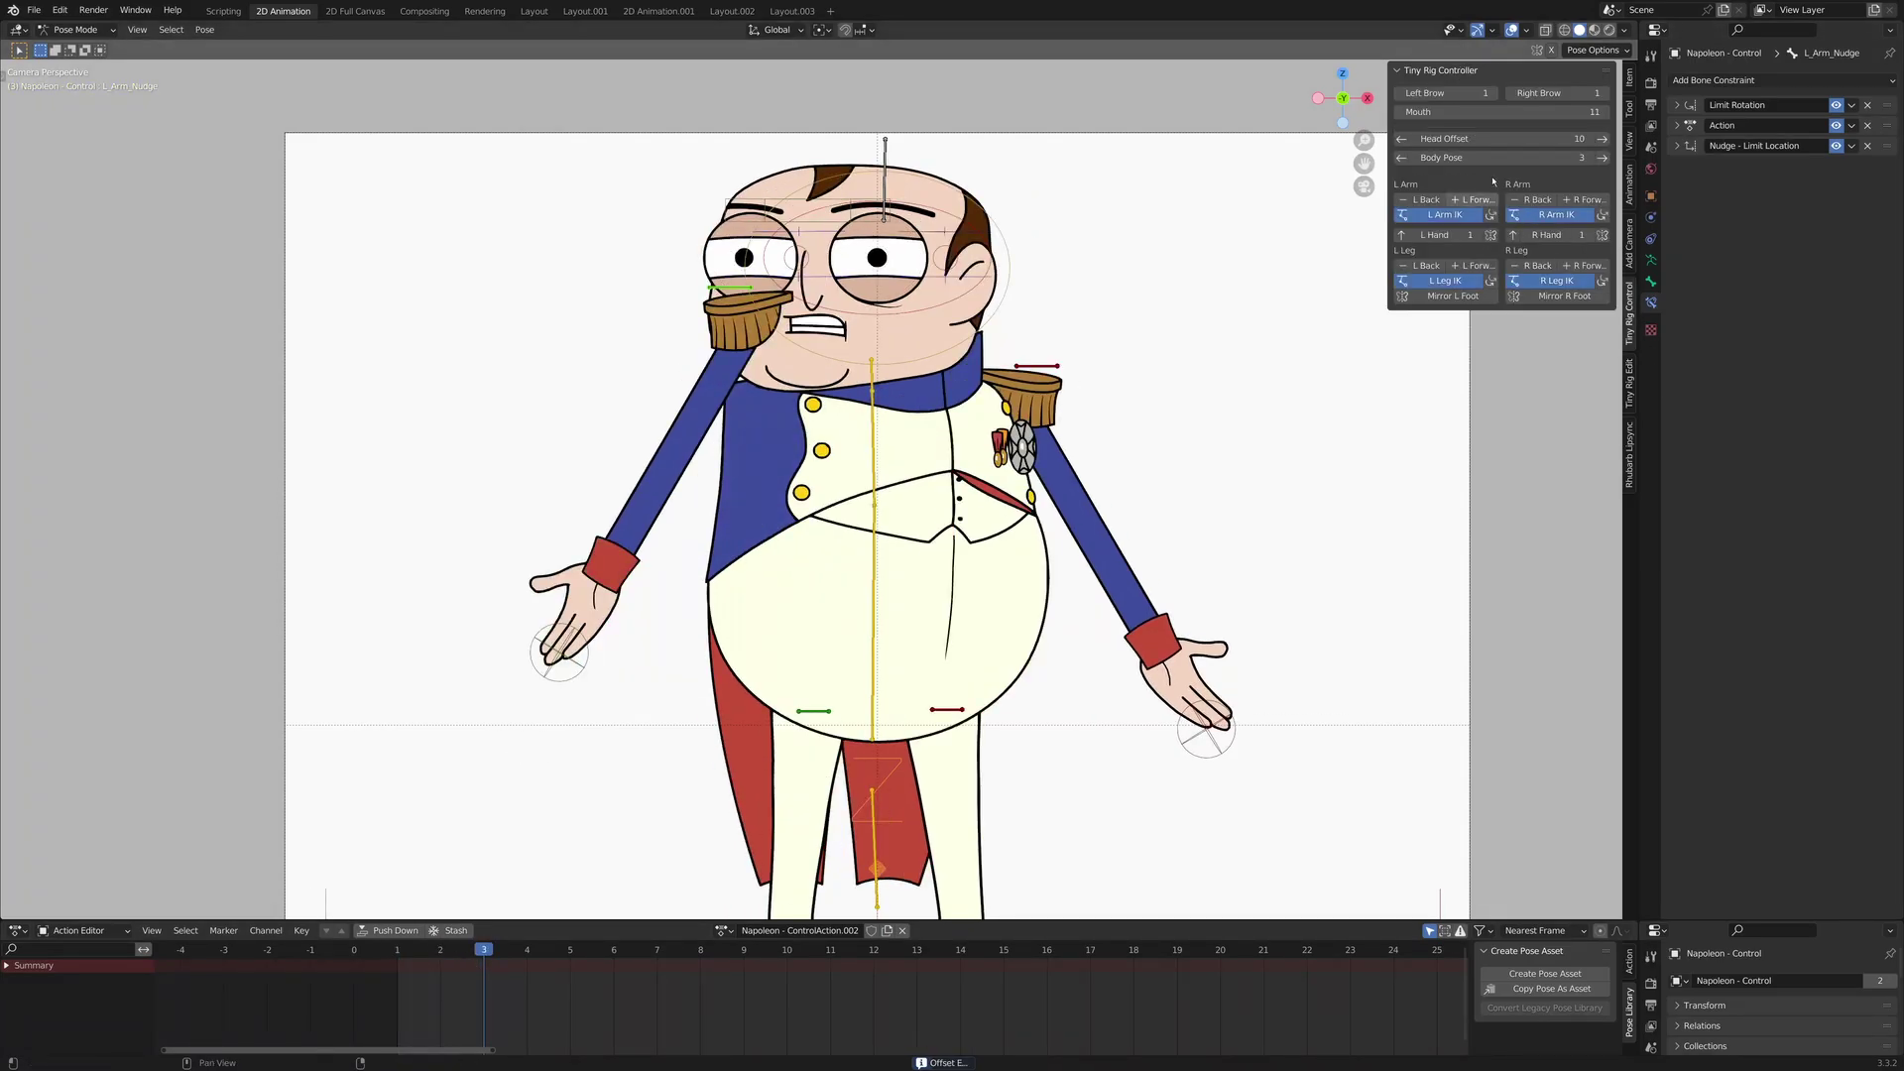
click(1563, 156)
text(2)
key(Return)
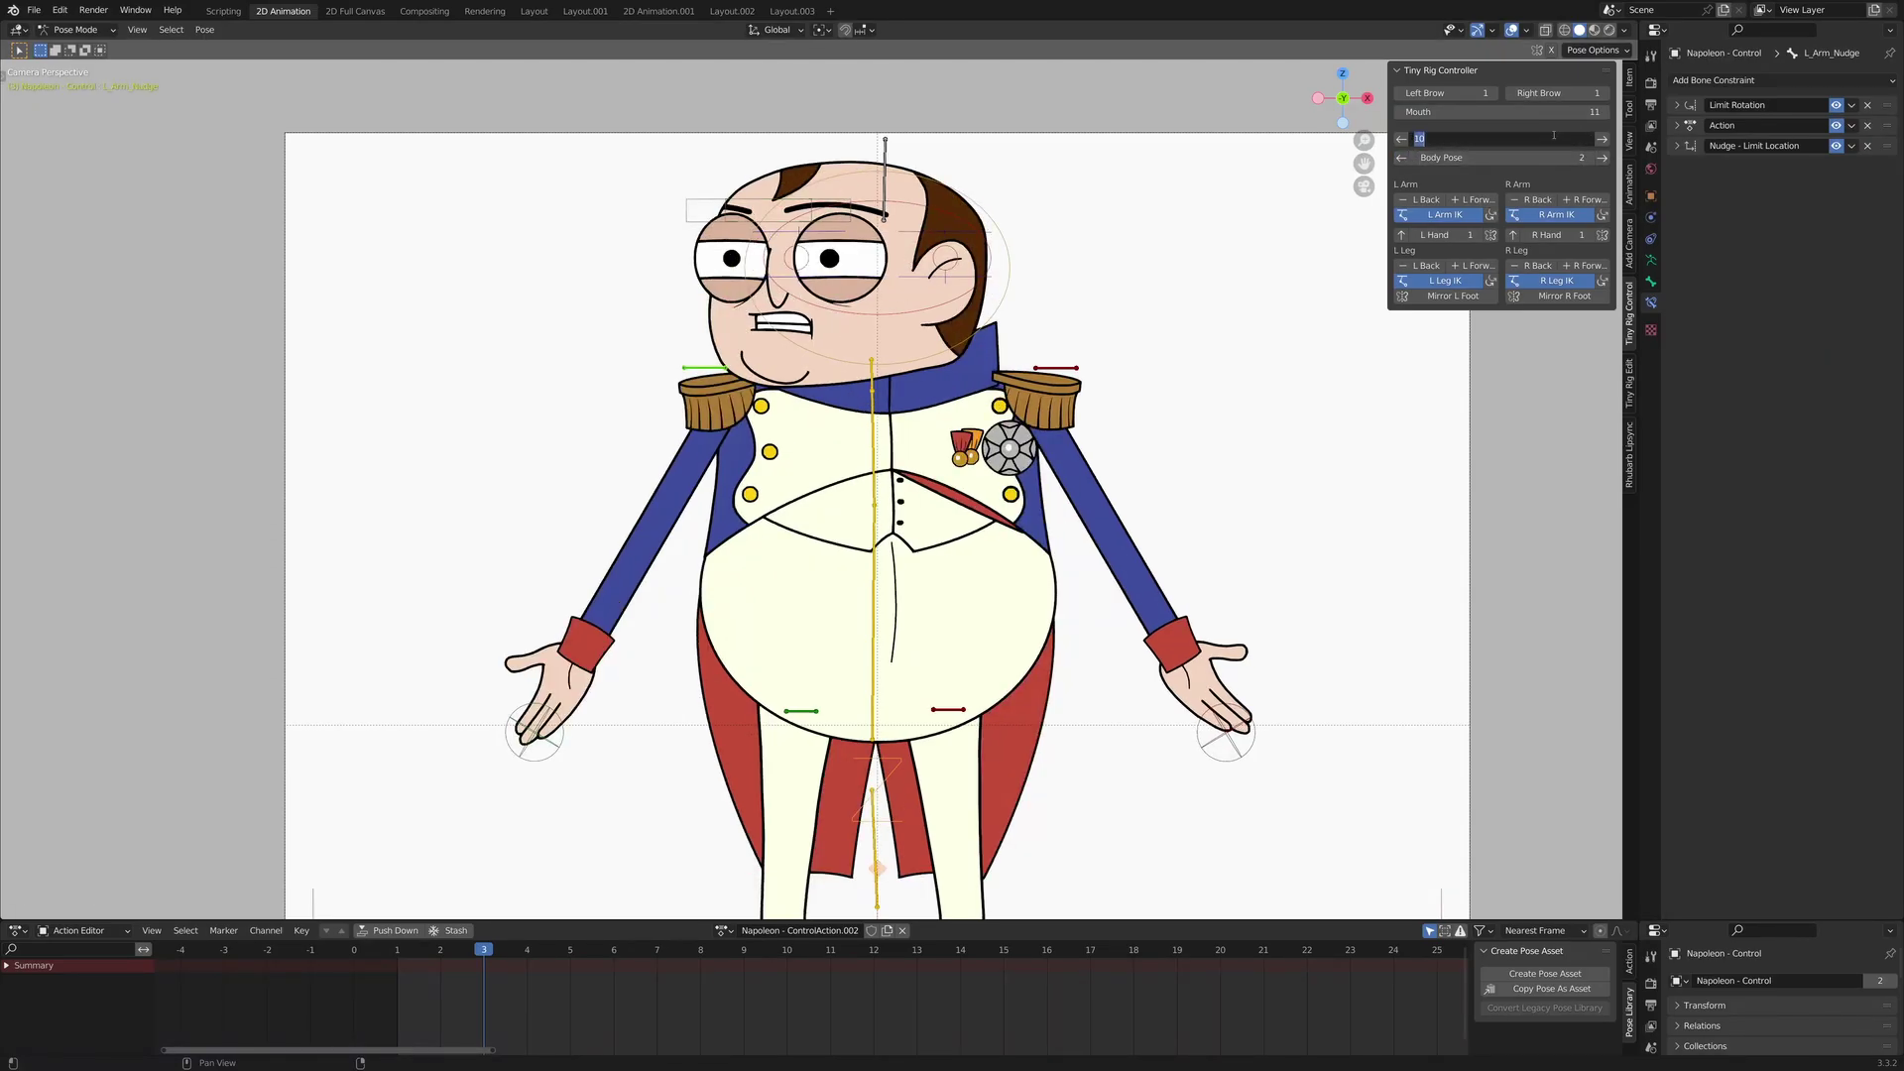
text(0)
key(Return)
- Step Body Pose up to 4 and back down to check the moved arm in the neighbouring poses
click(1600, 157)
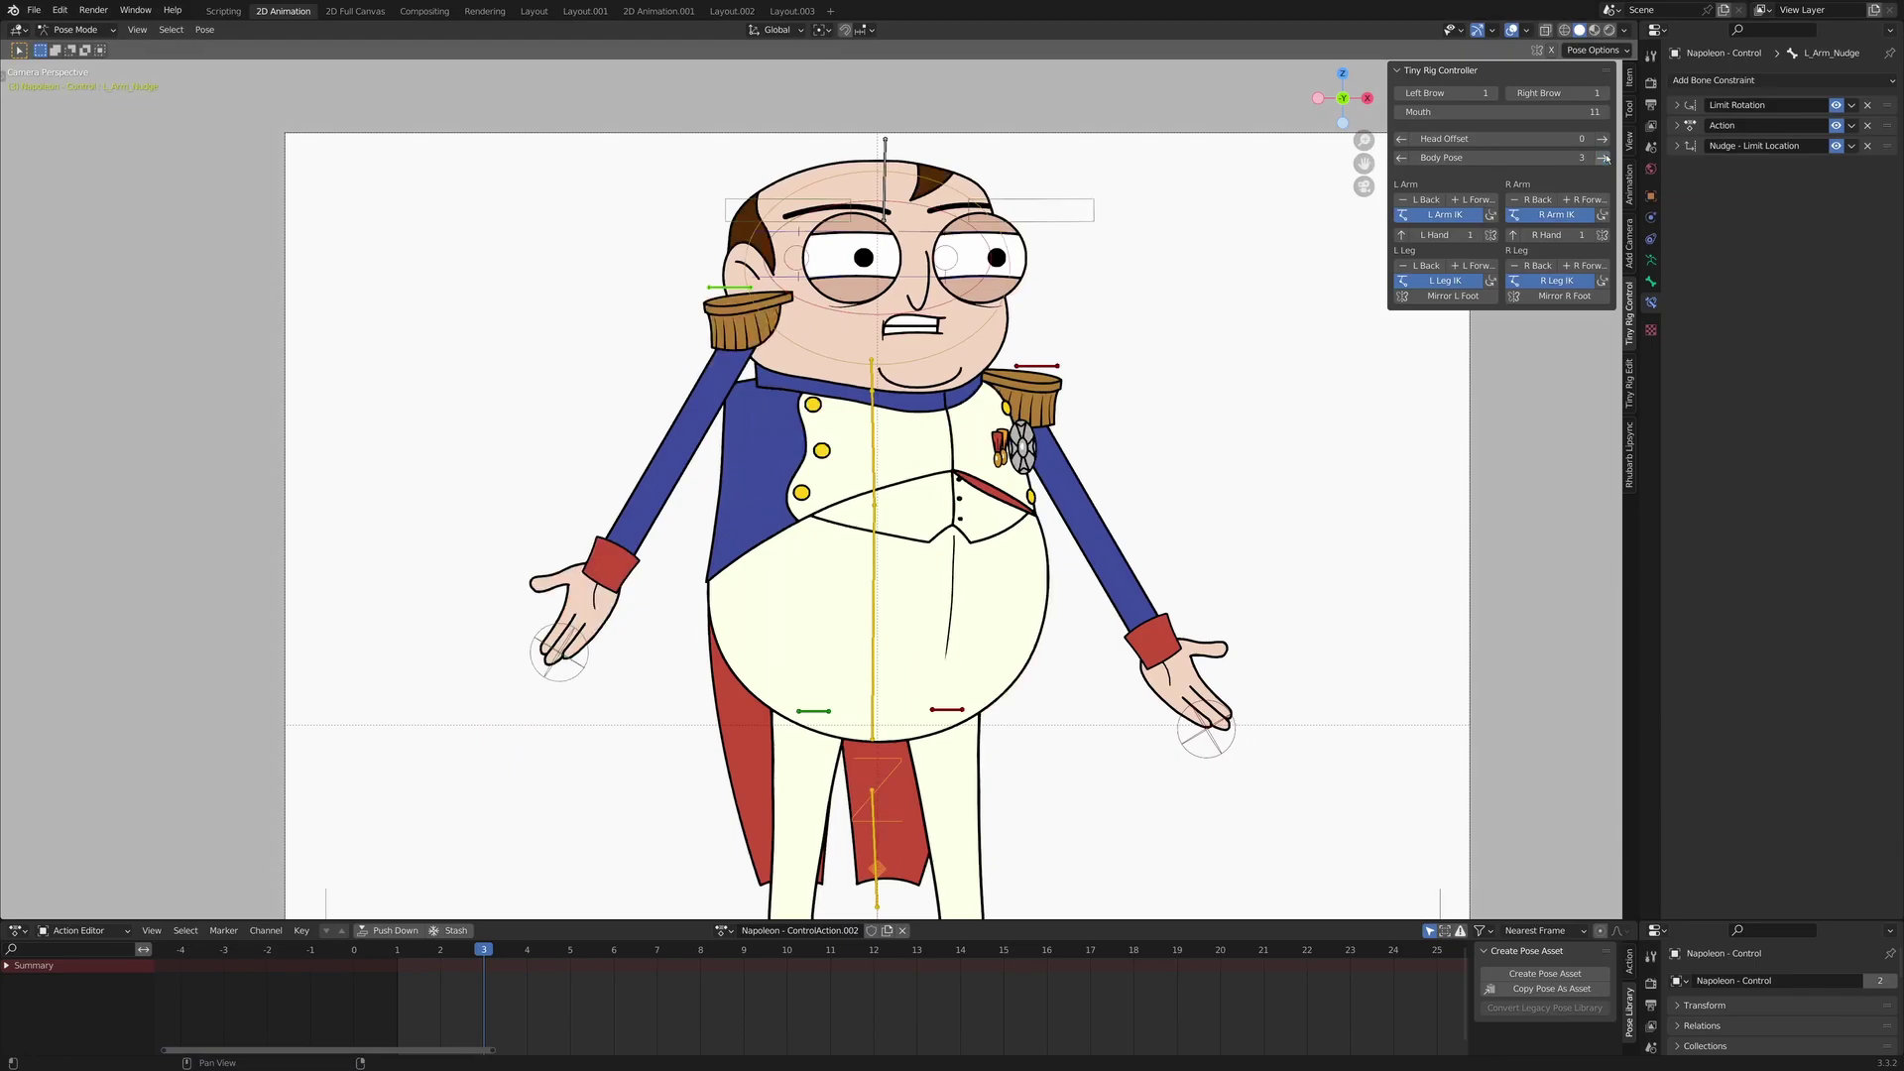
click(1601, 157)
drag(1480, 161, 1480, 161)
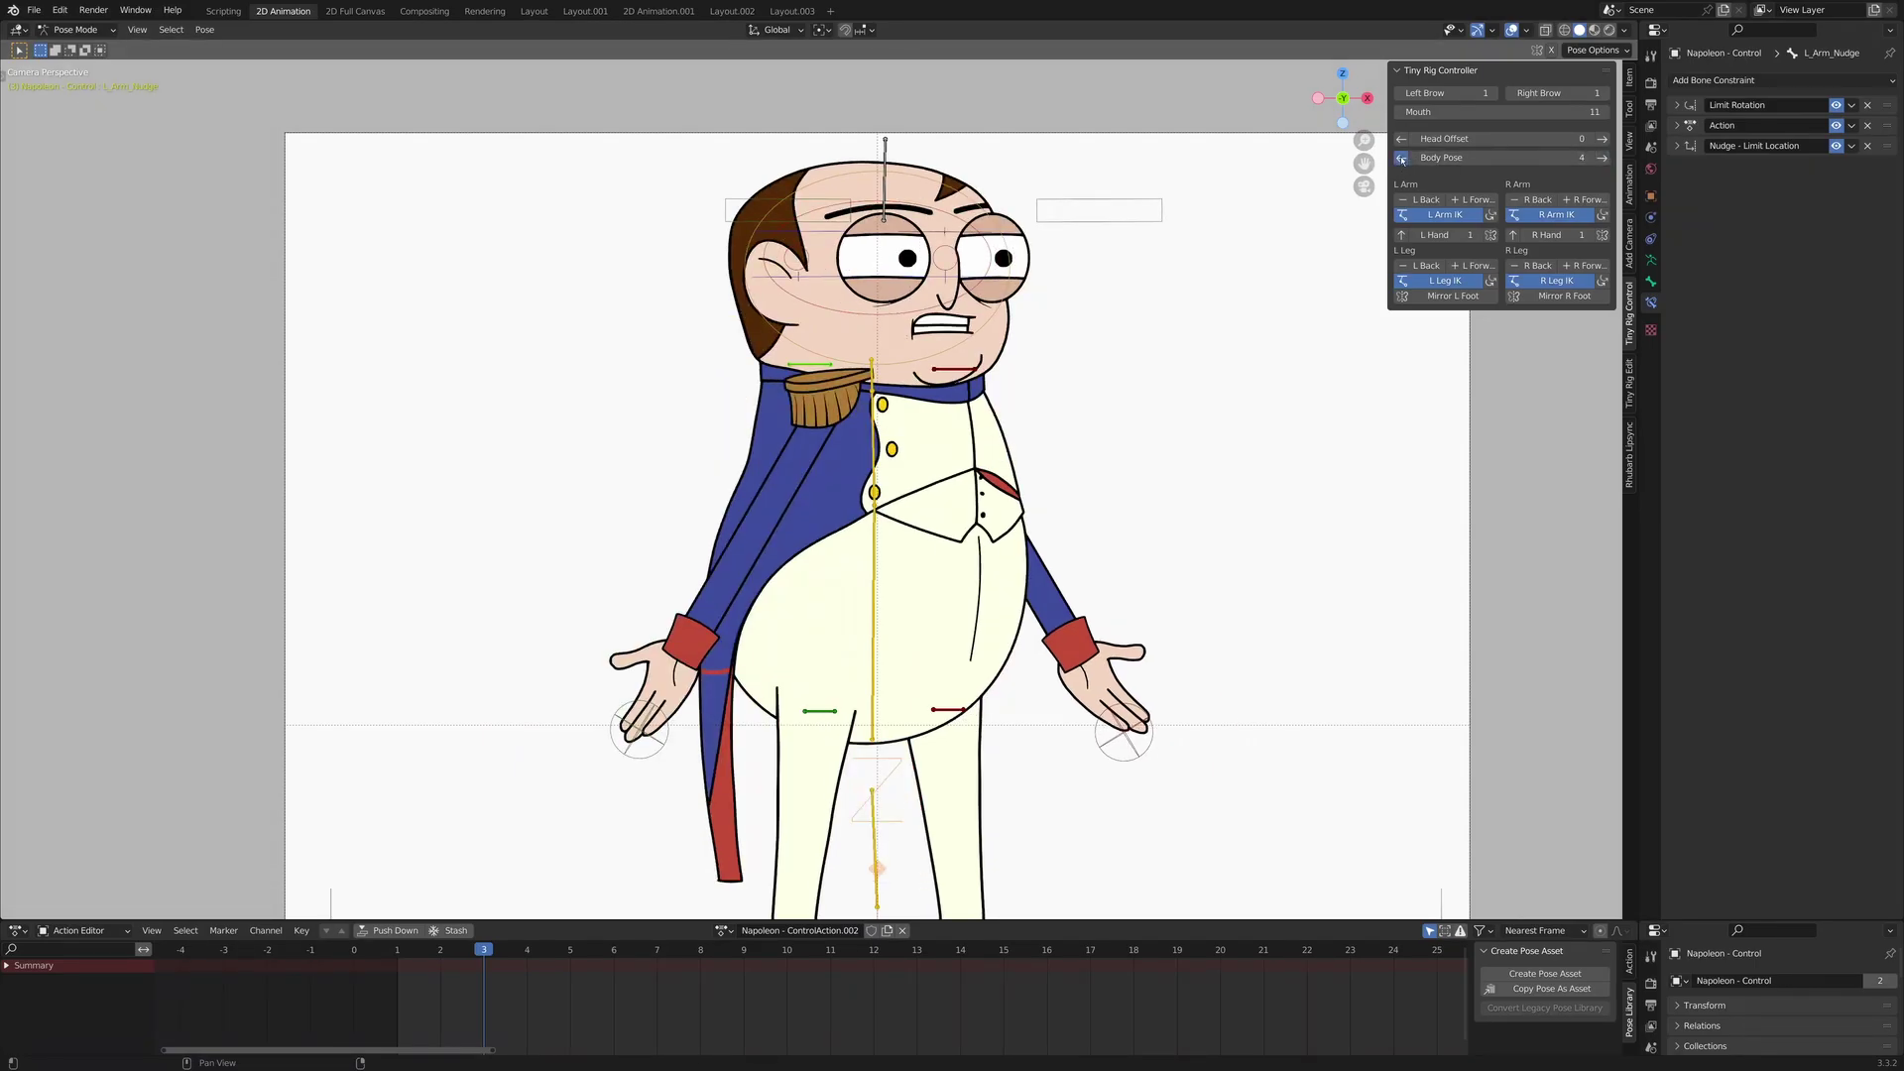
click(1401, 158)
click(1401, 159)
- Undo the pose changes and the arm offset edit, restoring the front-facing rig at frame 1
key(ctrl+z)
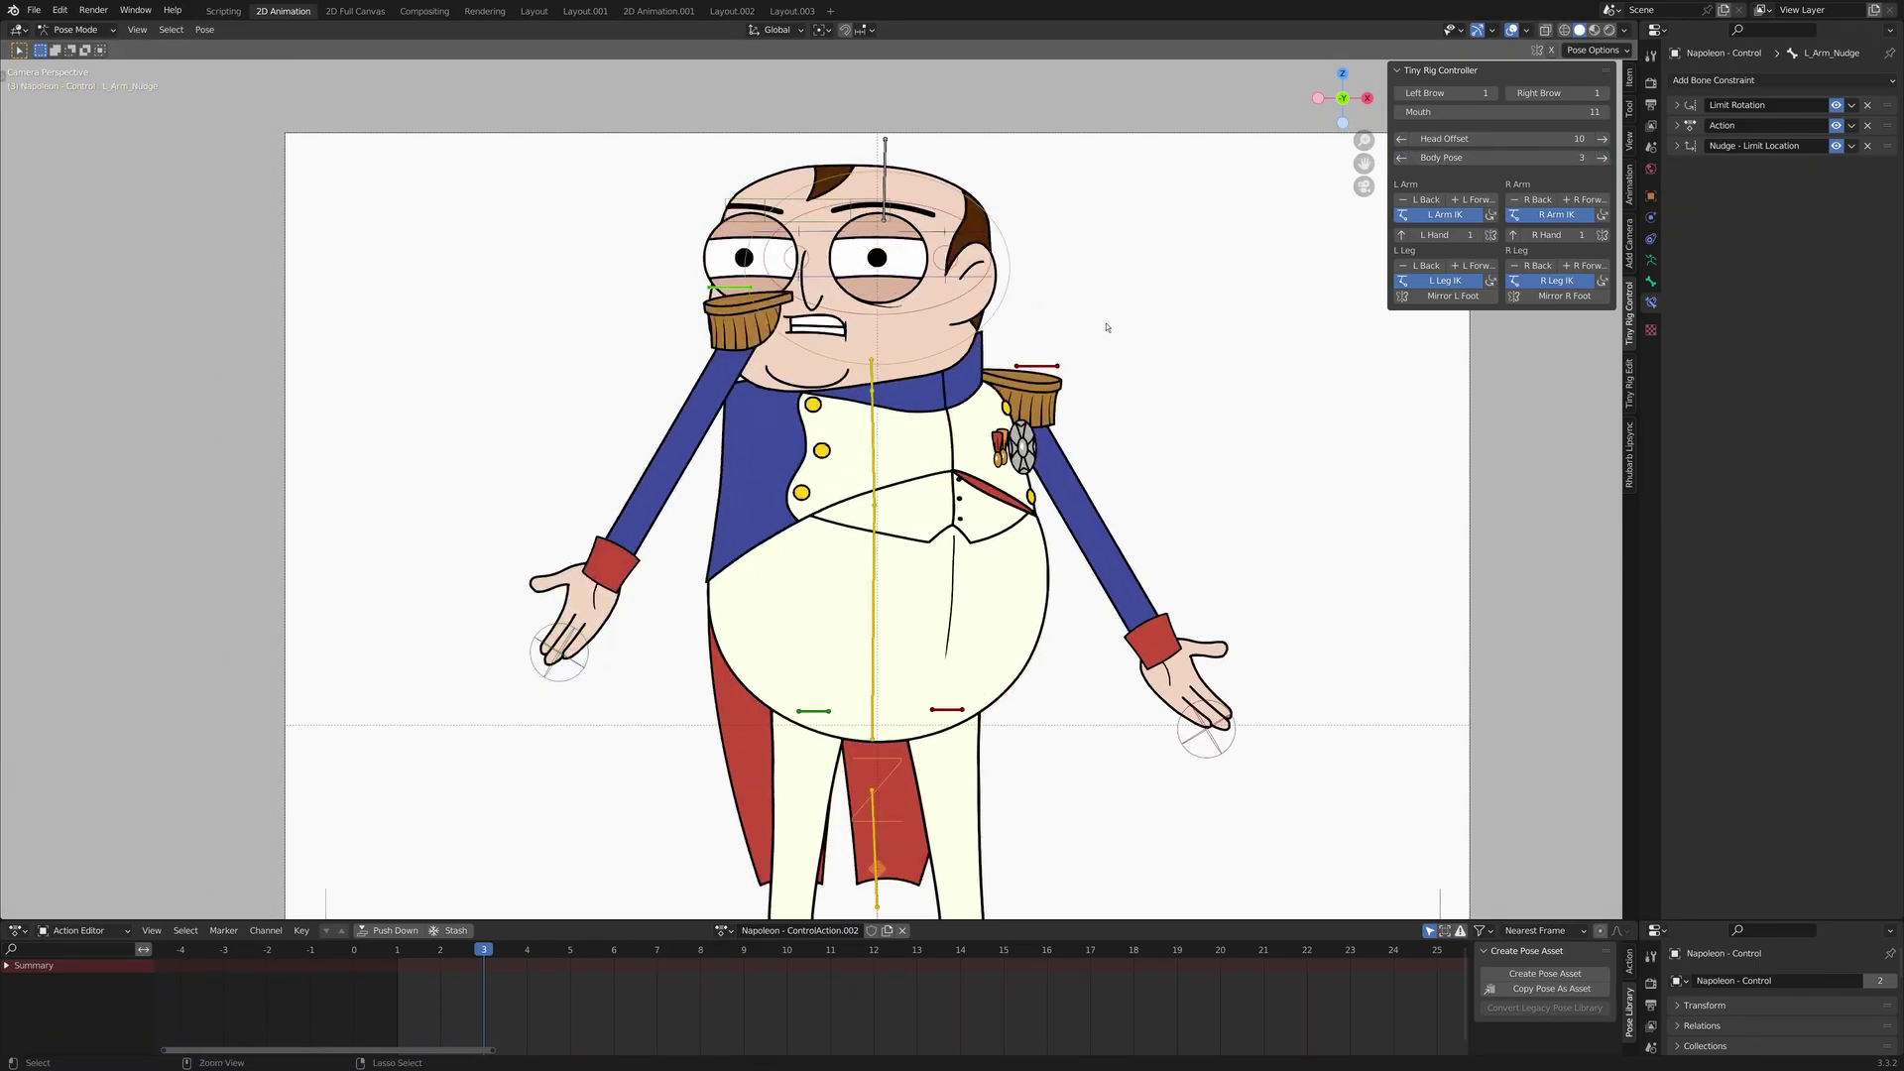
key(ctrl+z)
key(ctrl+z)
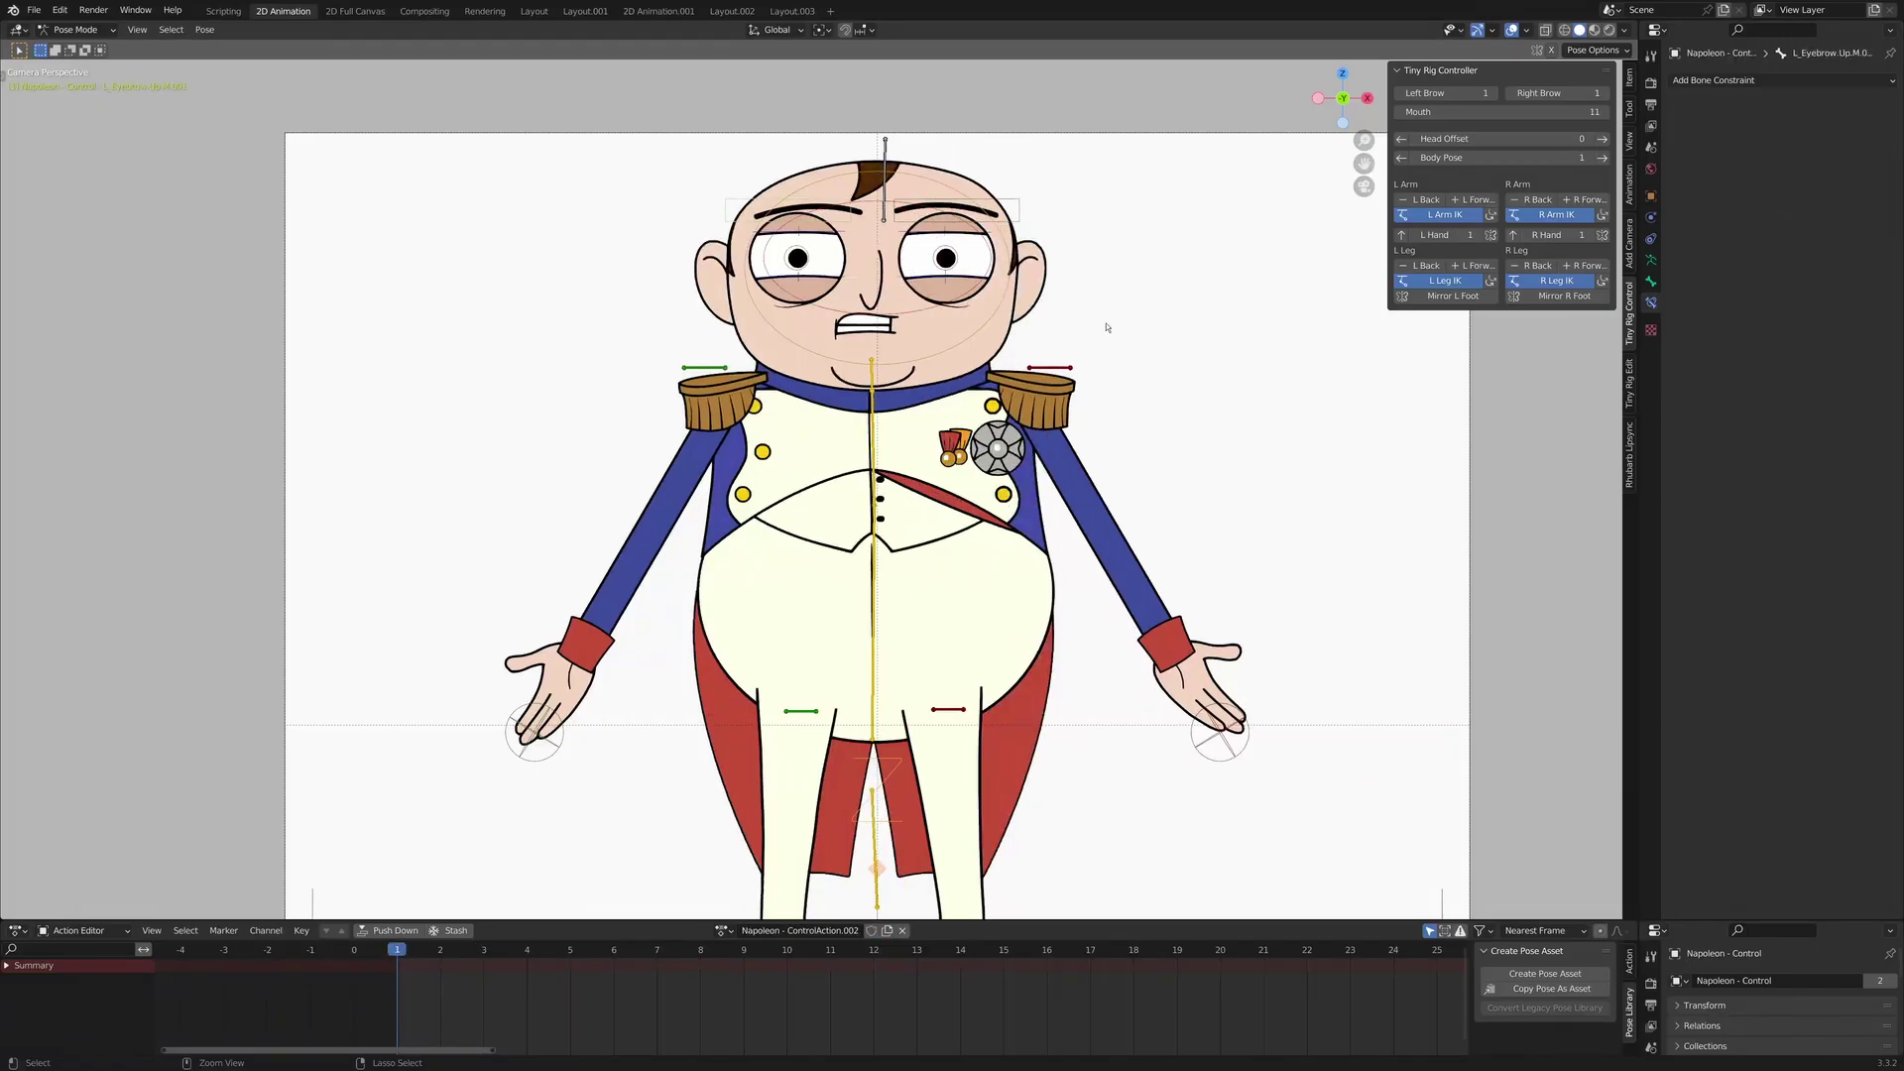
key(ctrl+z)
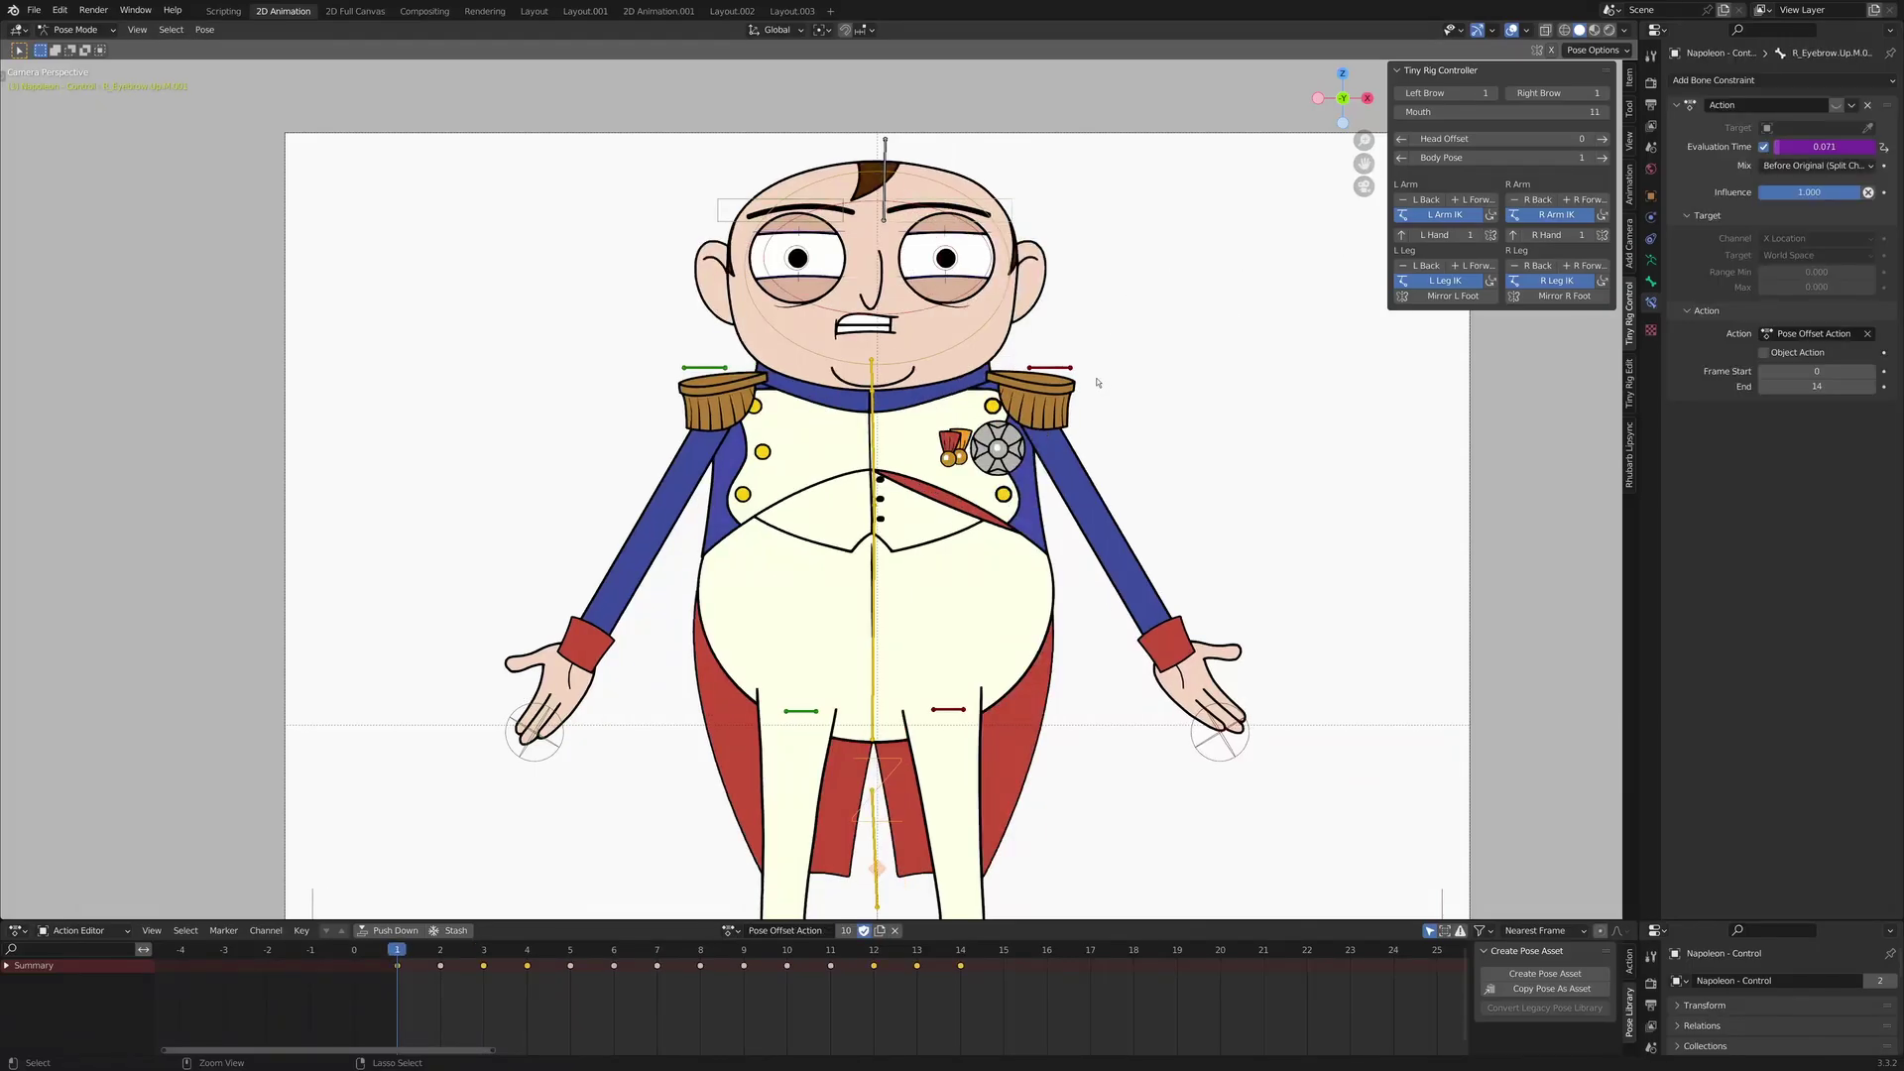
key(ctrl+z)
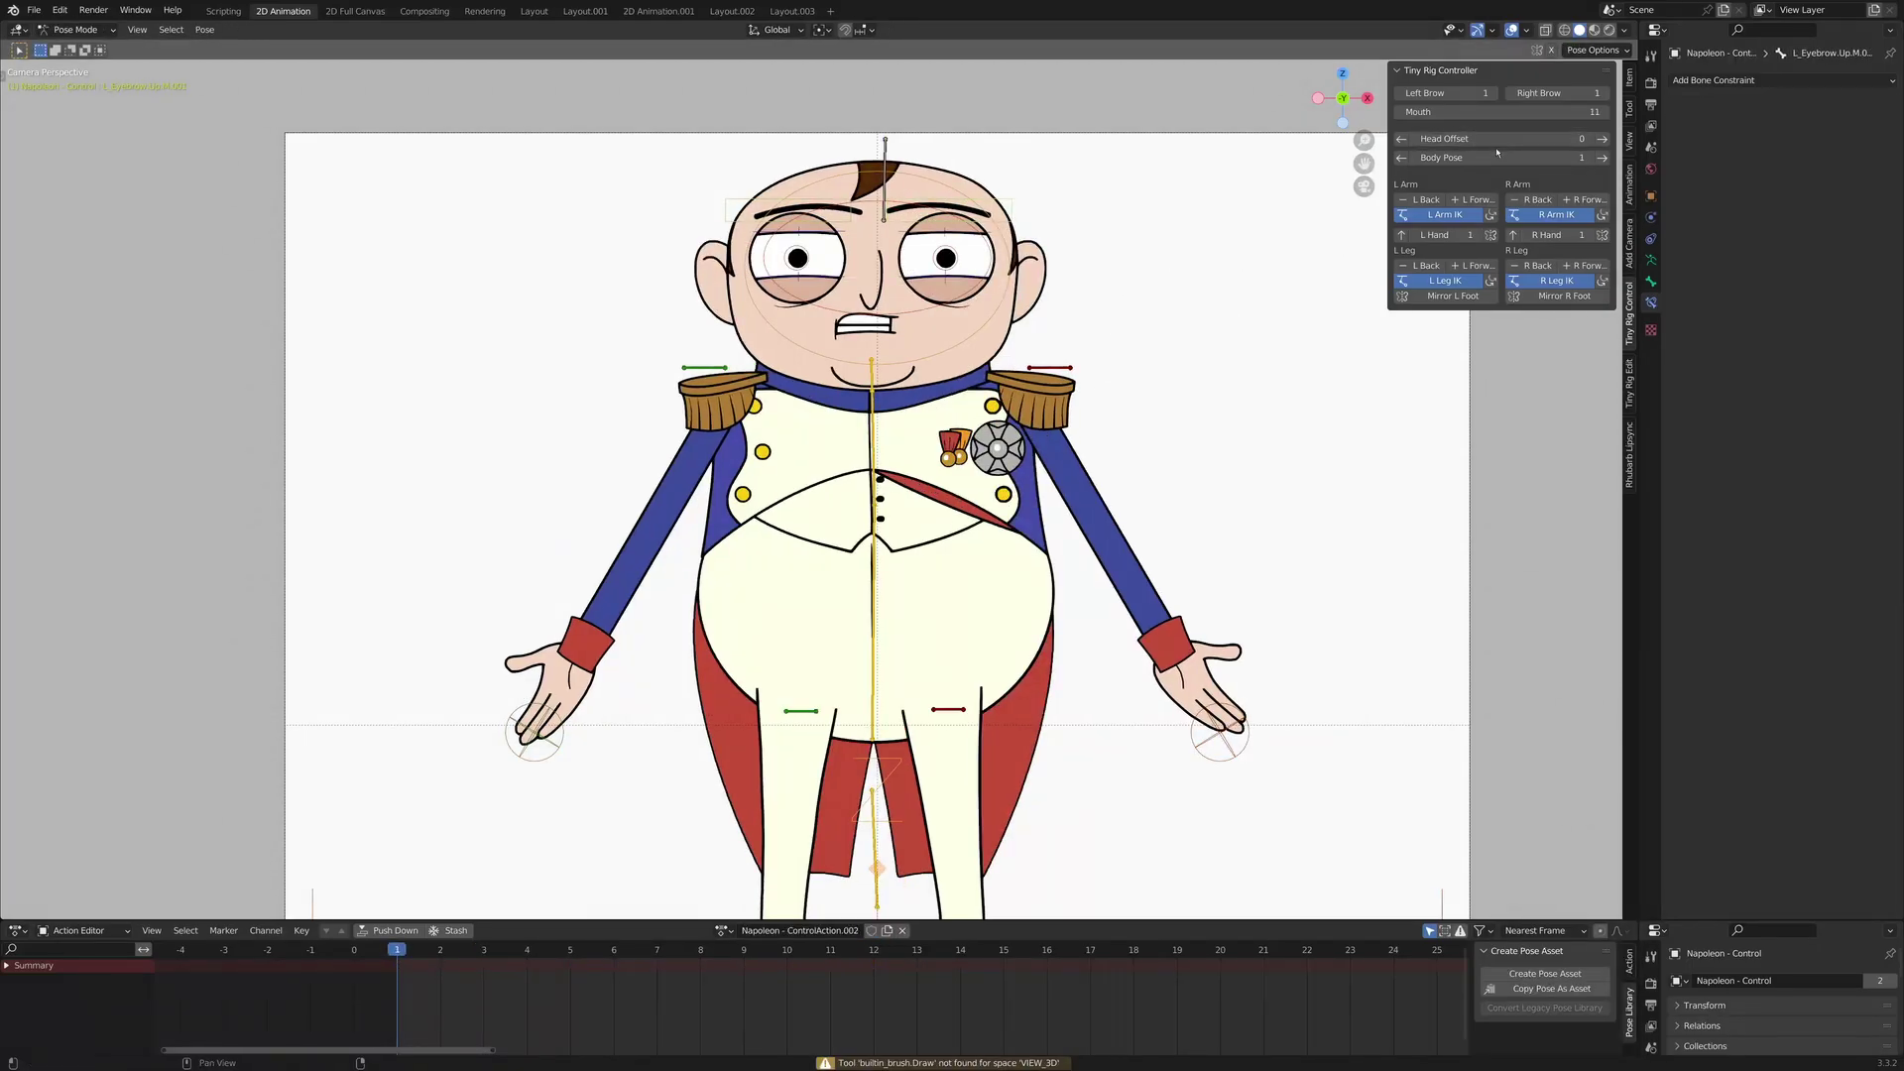
mouse_move(1498, 156)
mouse_down()
mouse_move(1557, 157)
mouse_move(1497, 157)
mouse_up()
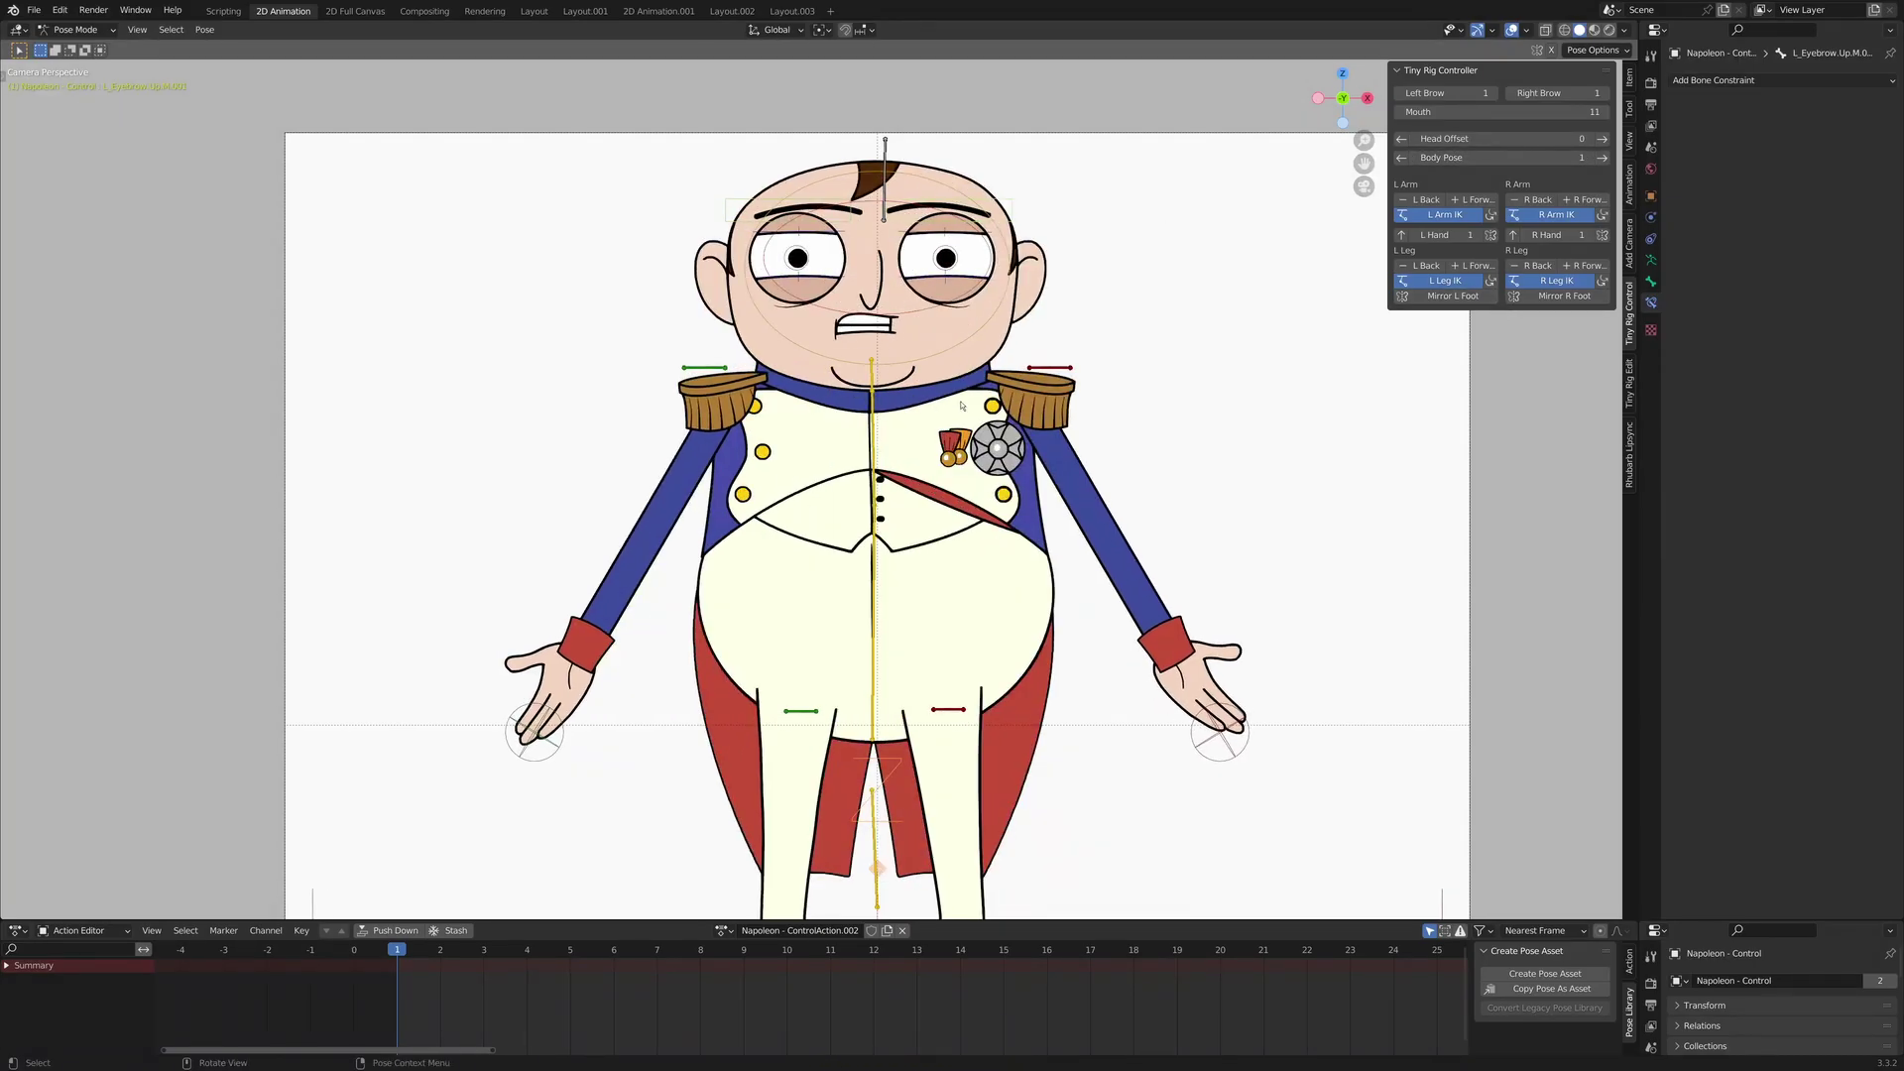
scroll(961, 402, down, 2)
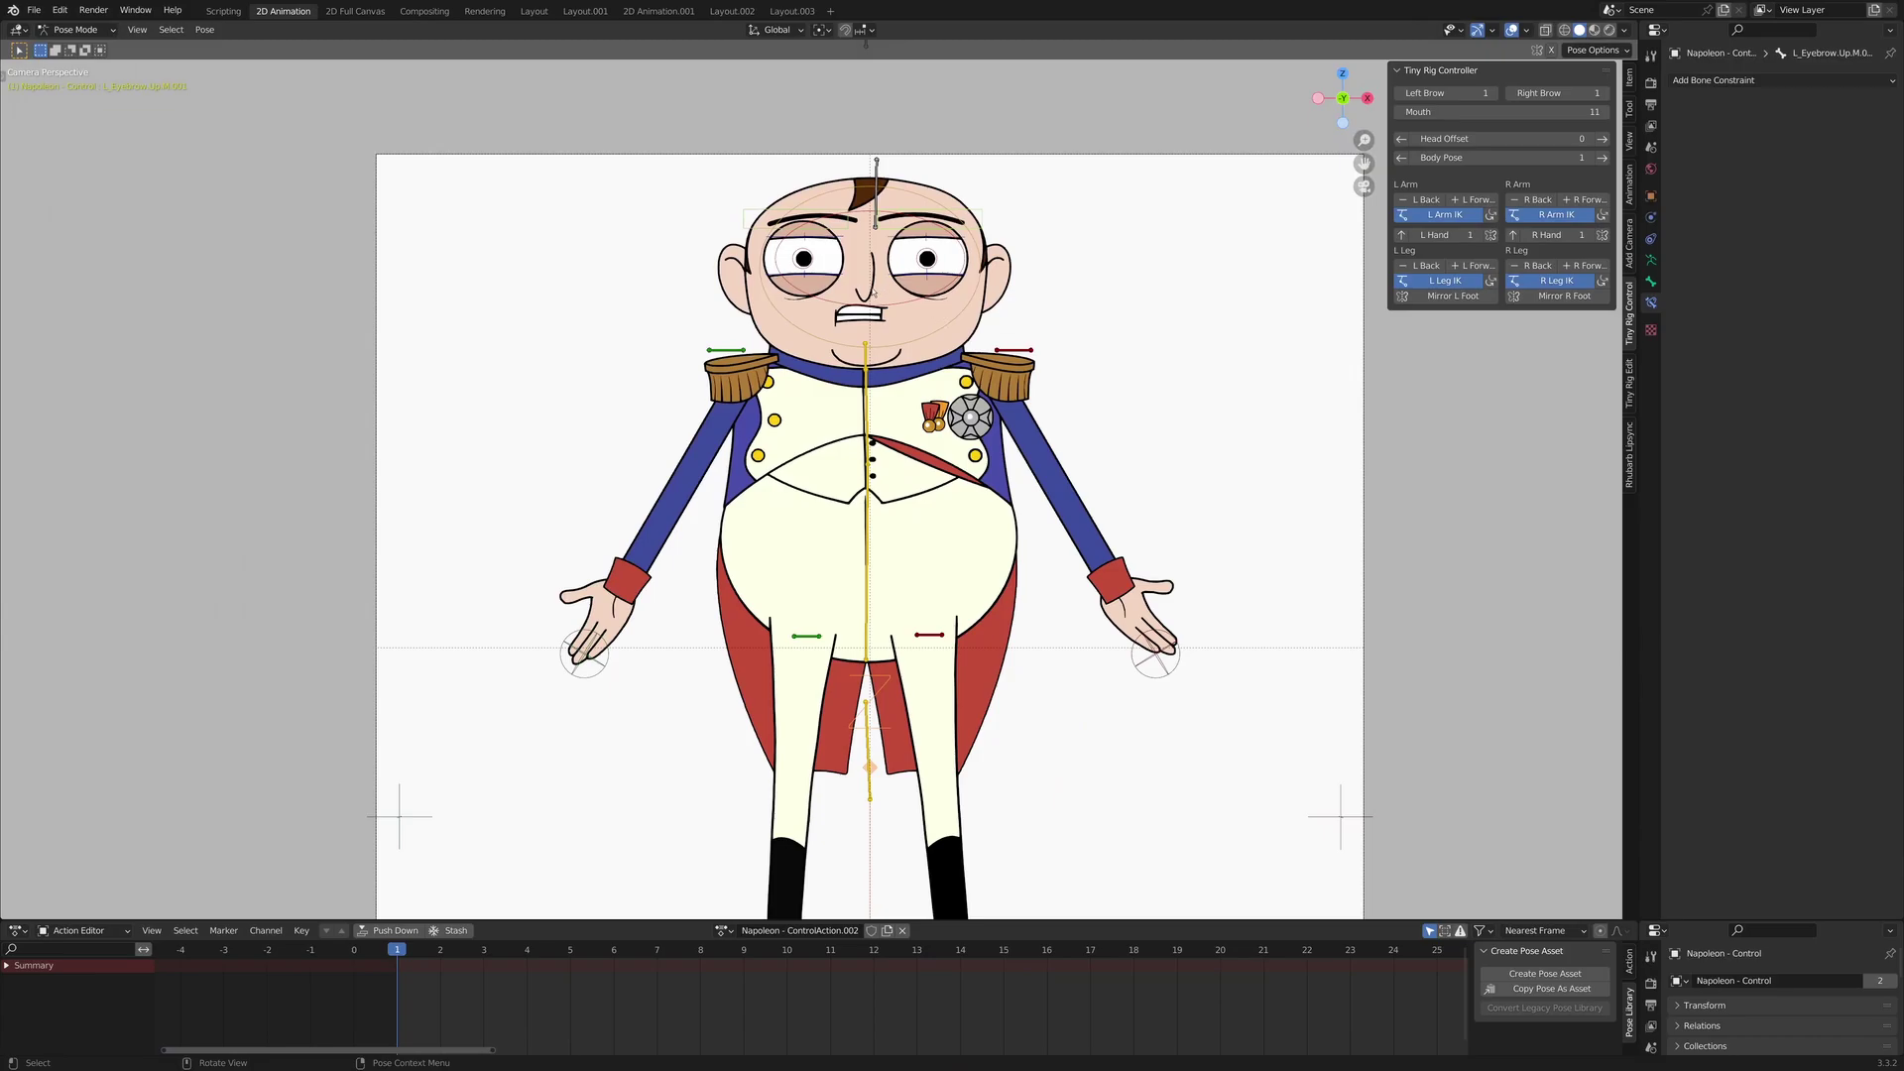
- Try moving the Eye_Aim control sideways to shift both pupils
scroll(872, 293, up, 2)
click(956, 287)
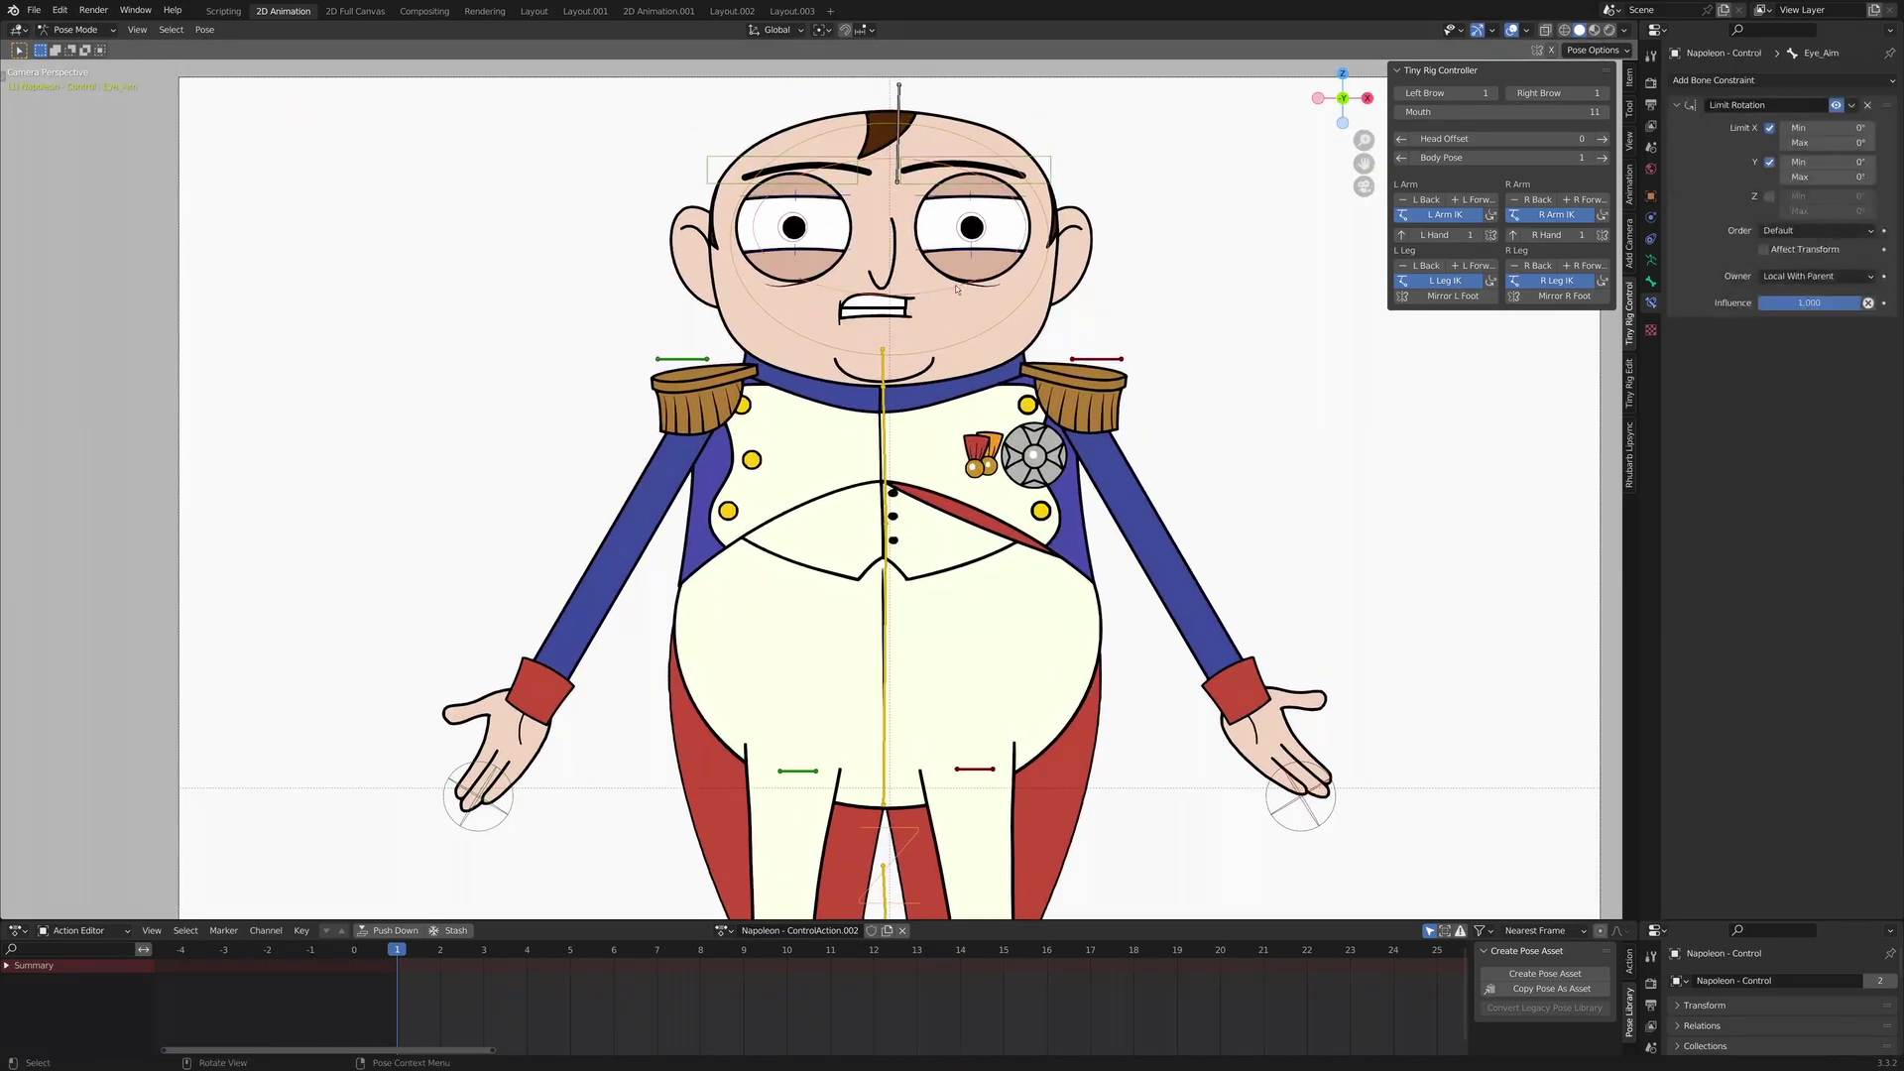
key(g)
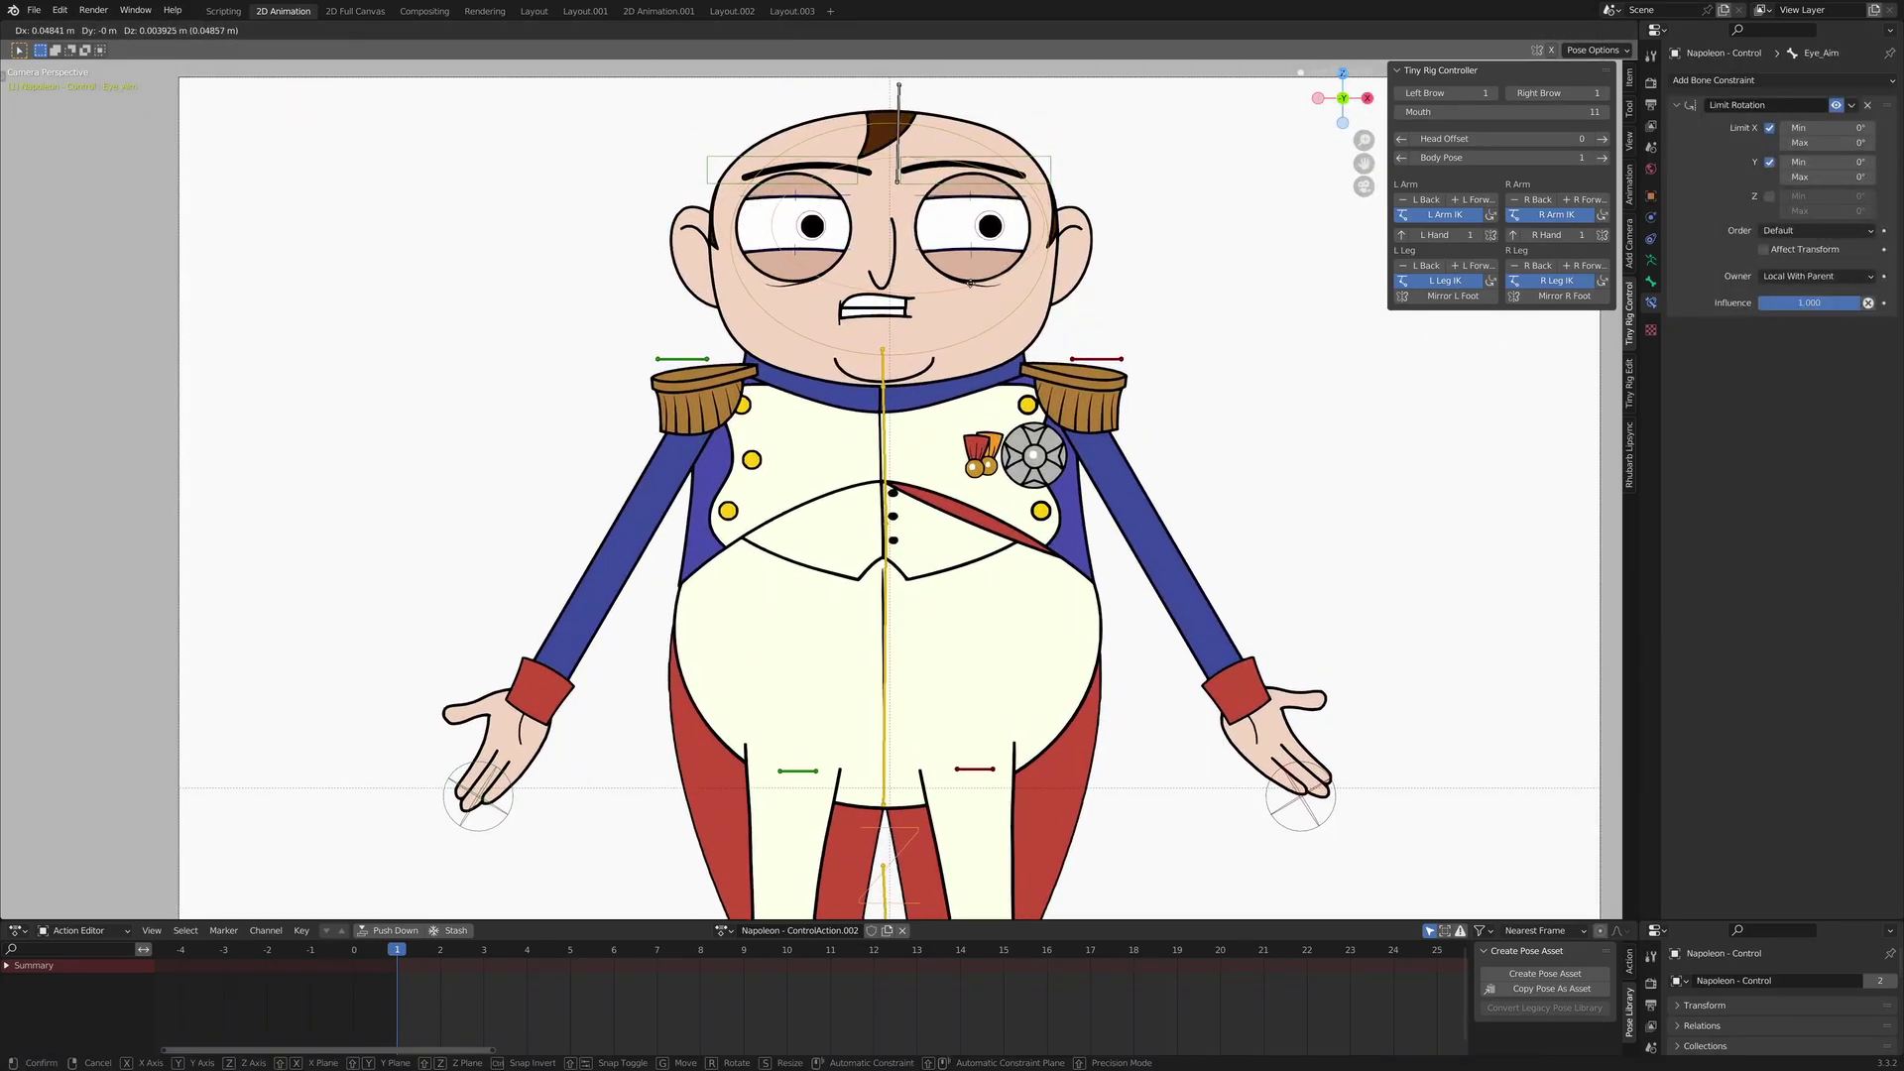
key(Escape)
- Nudge the L arm back behind the body while viewing the rig at an angle, and return to the camera view
middle_drag(957, 424, 916, 440)
scroll(916, 440, up, 6)
shift+middle_drag(794, 442, 800, 499)
middle_drag(793, 392, 837, 431)
scroll(819, 421, up, 2)
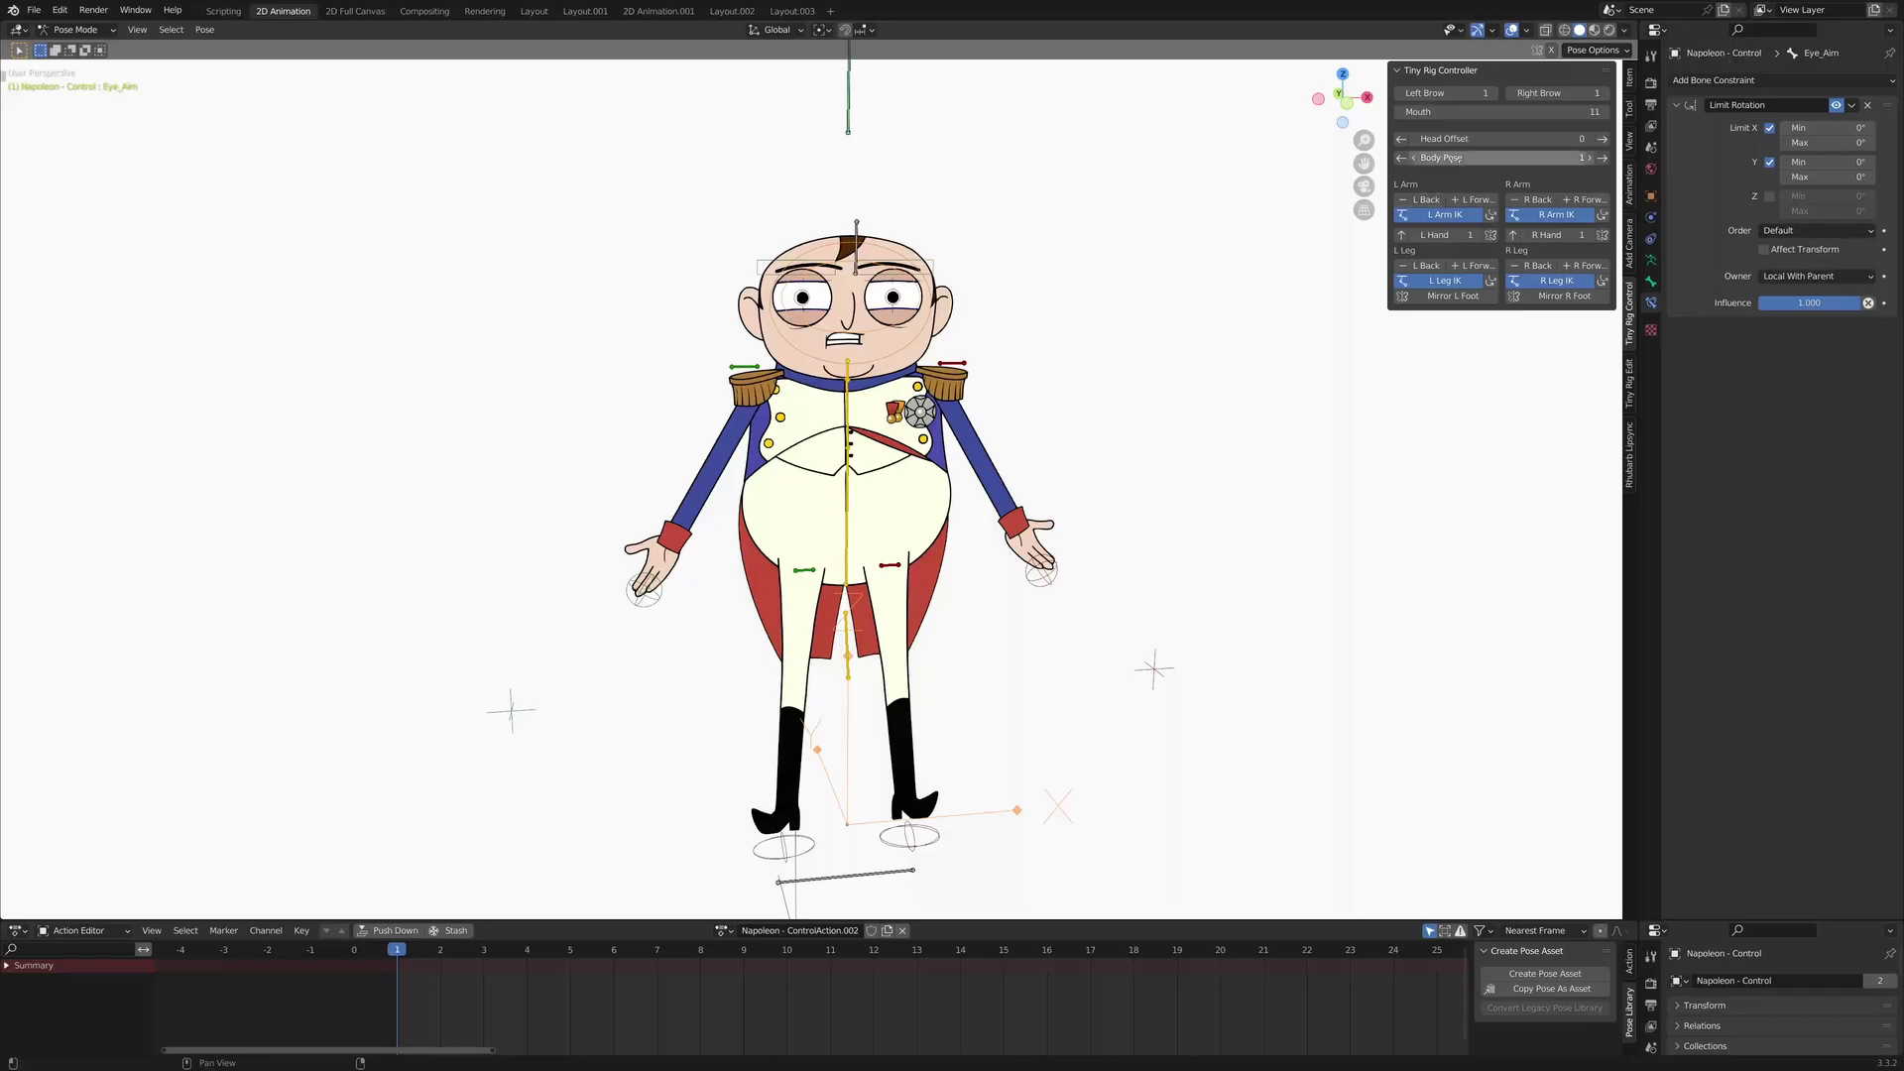
click(1424, 201)
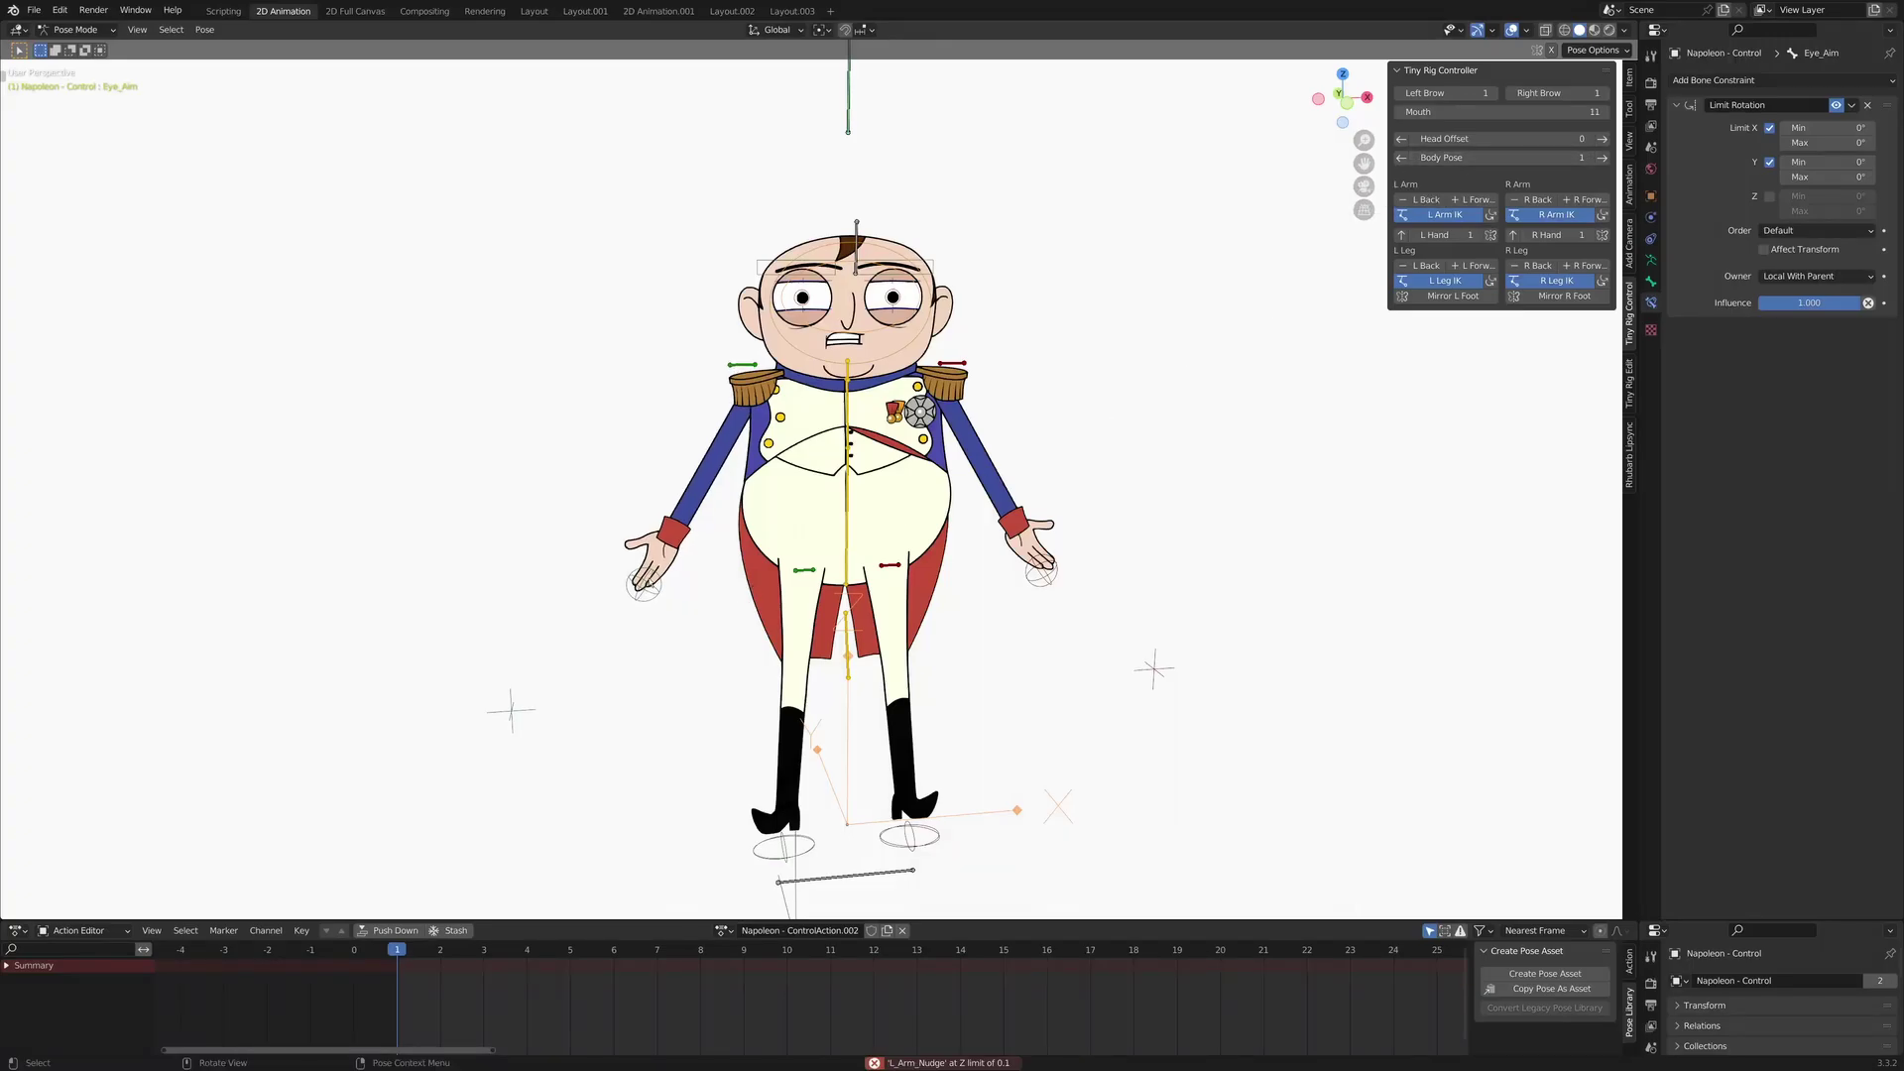
click(1363, 187)
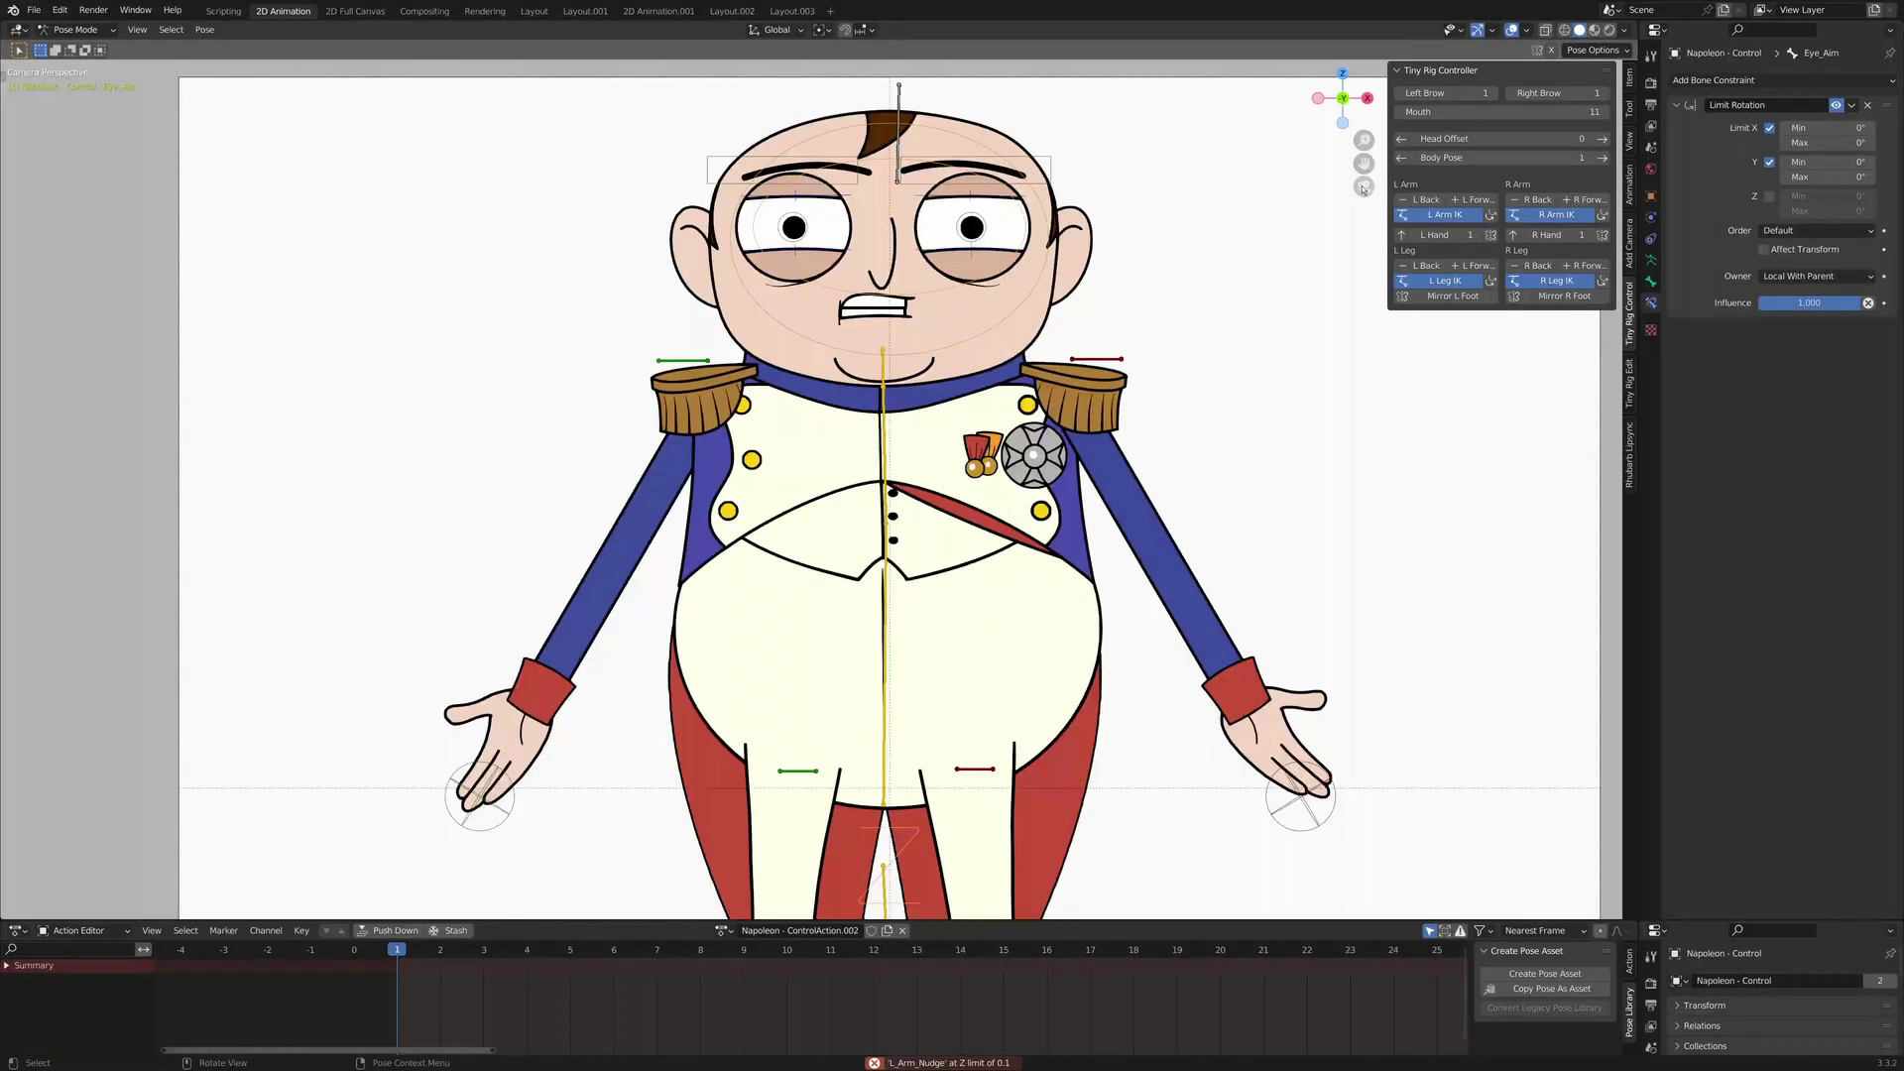
- Raise the L_Arm_IK control to the middle of the collar and nudge the L arm forward in front of the body
click(495, 793)
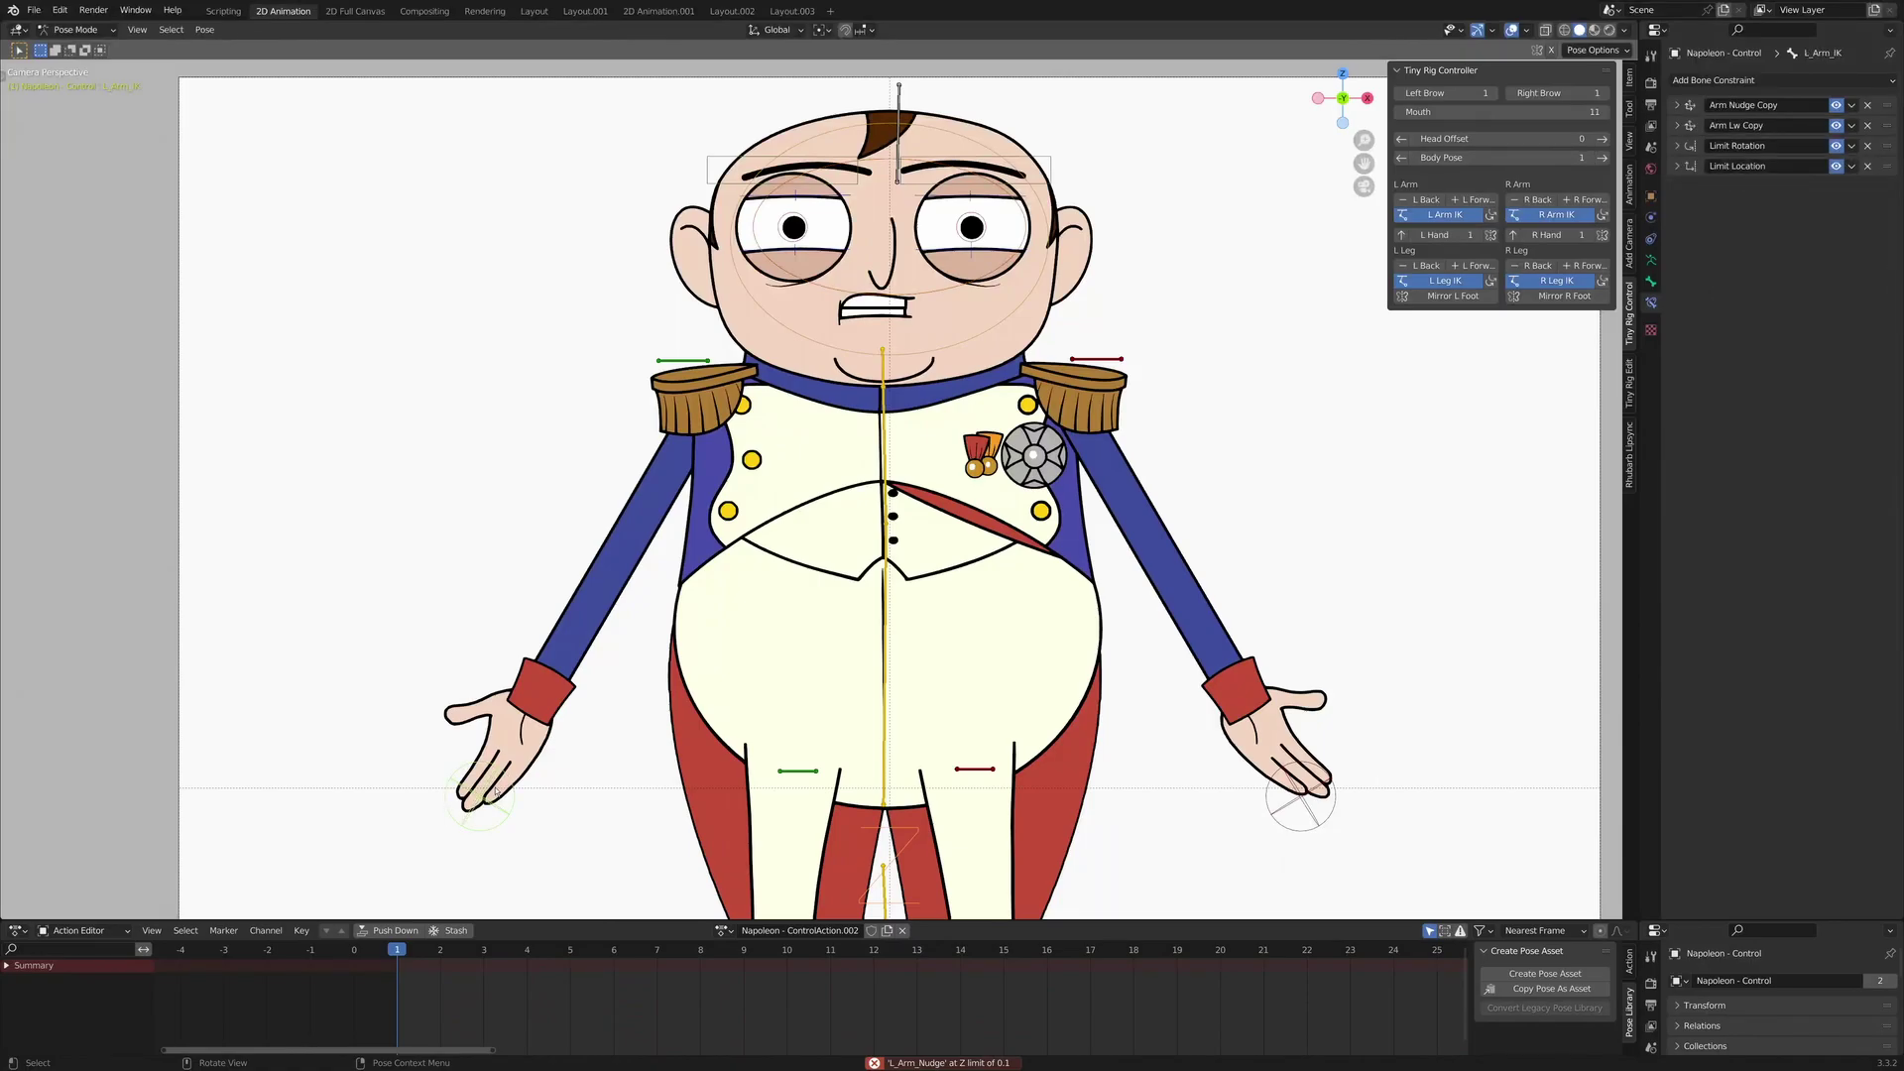
key(g)
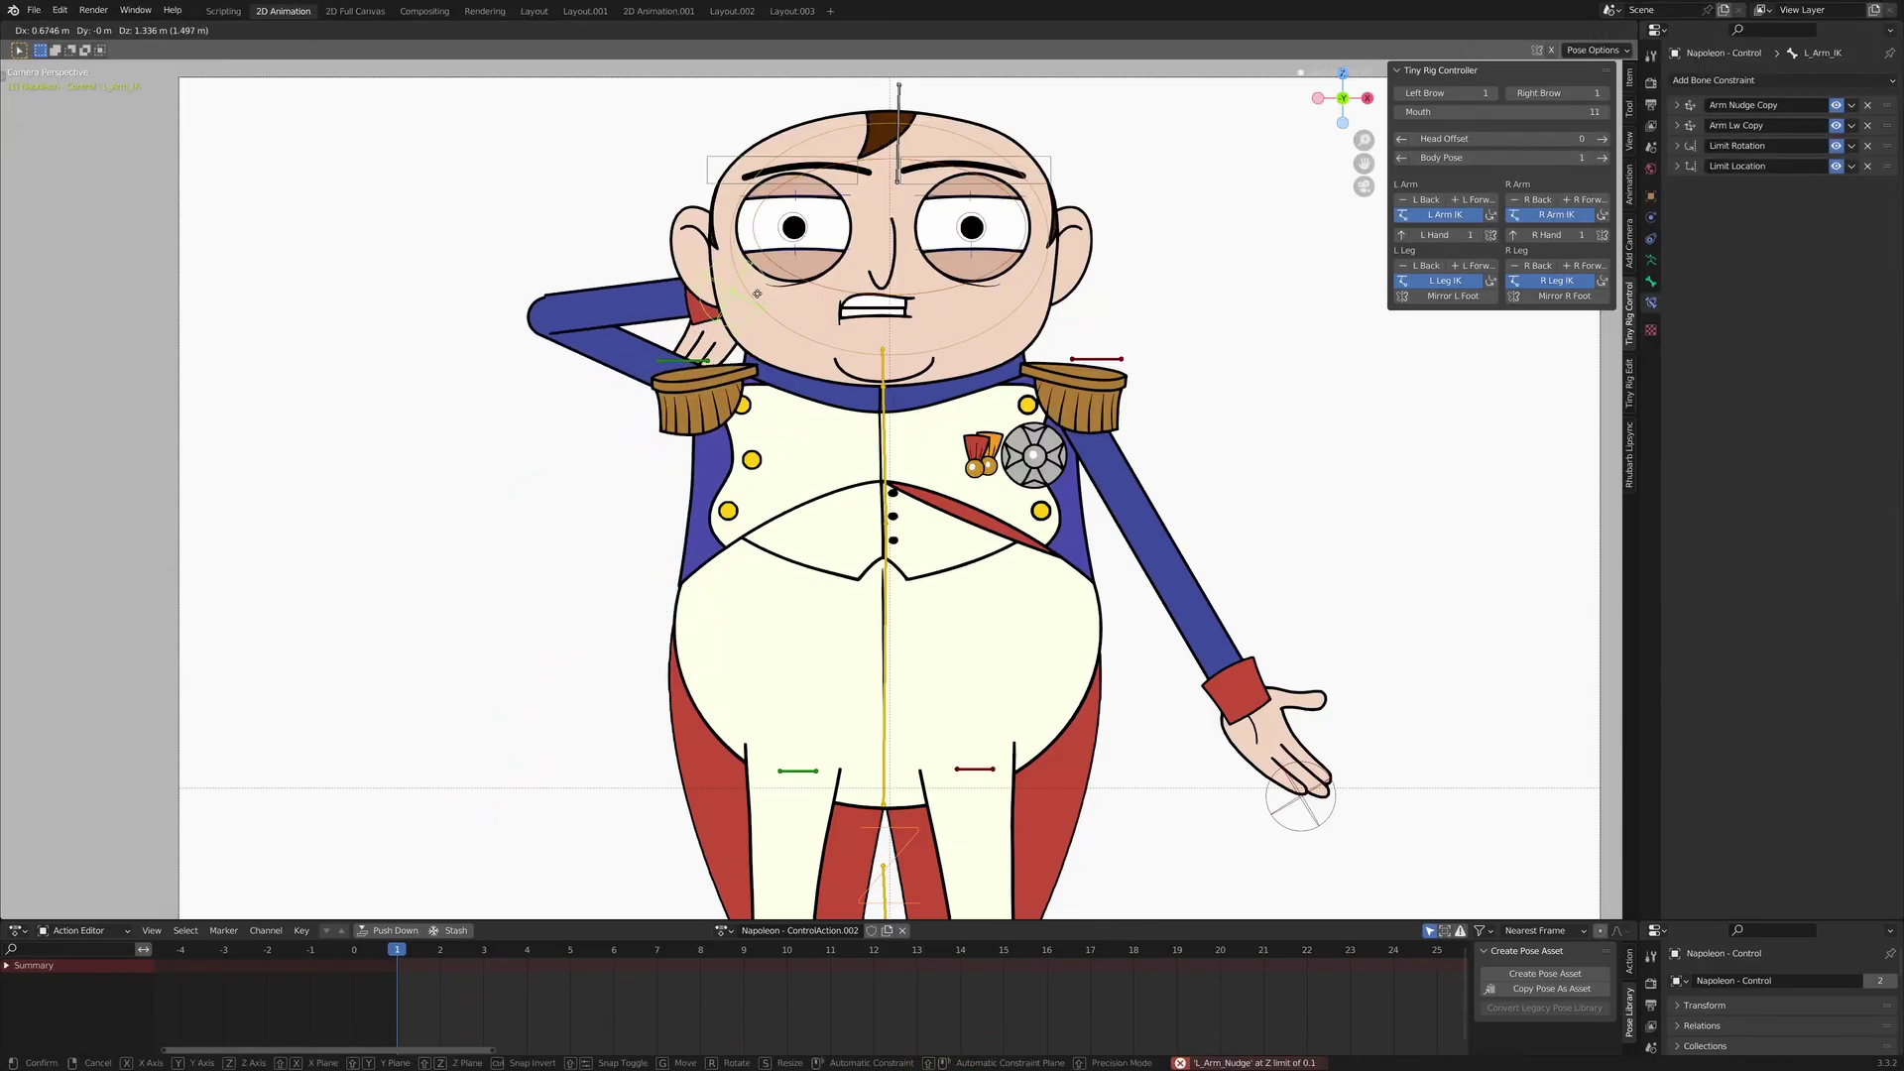
click(873, 391)
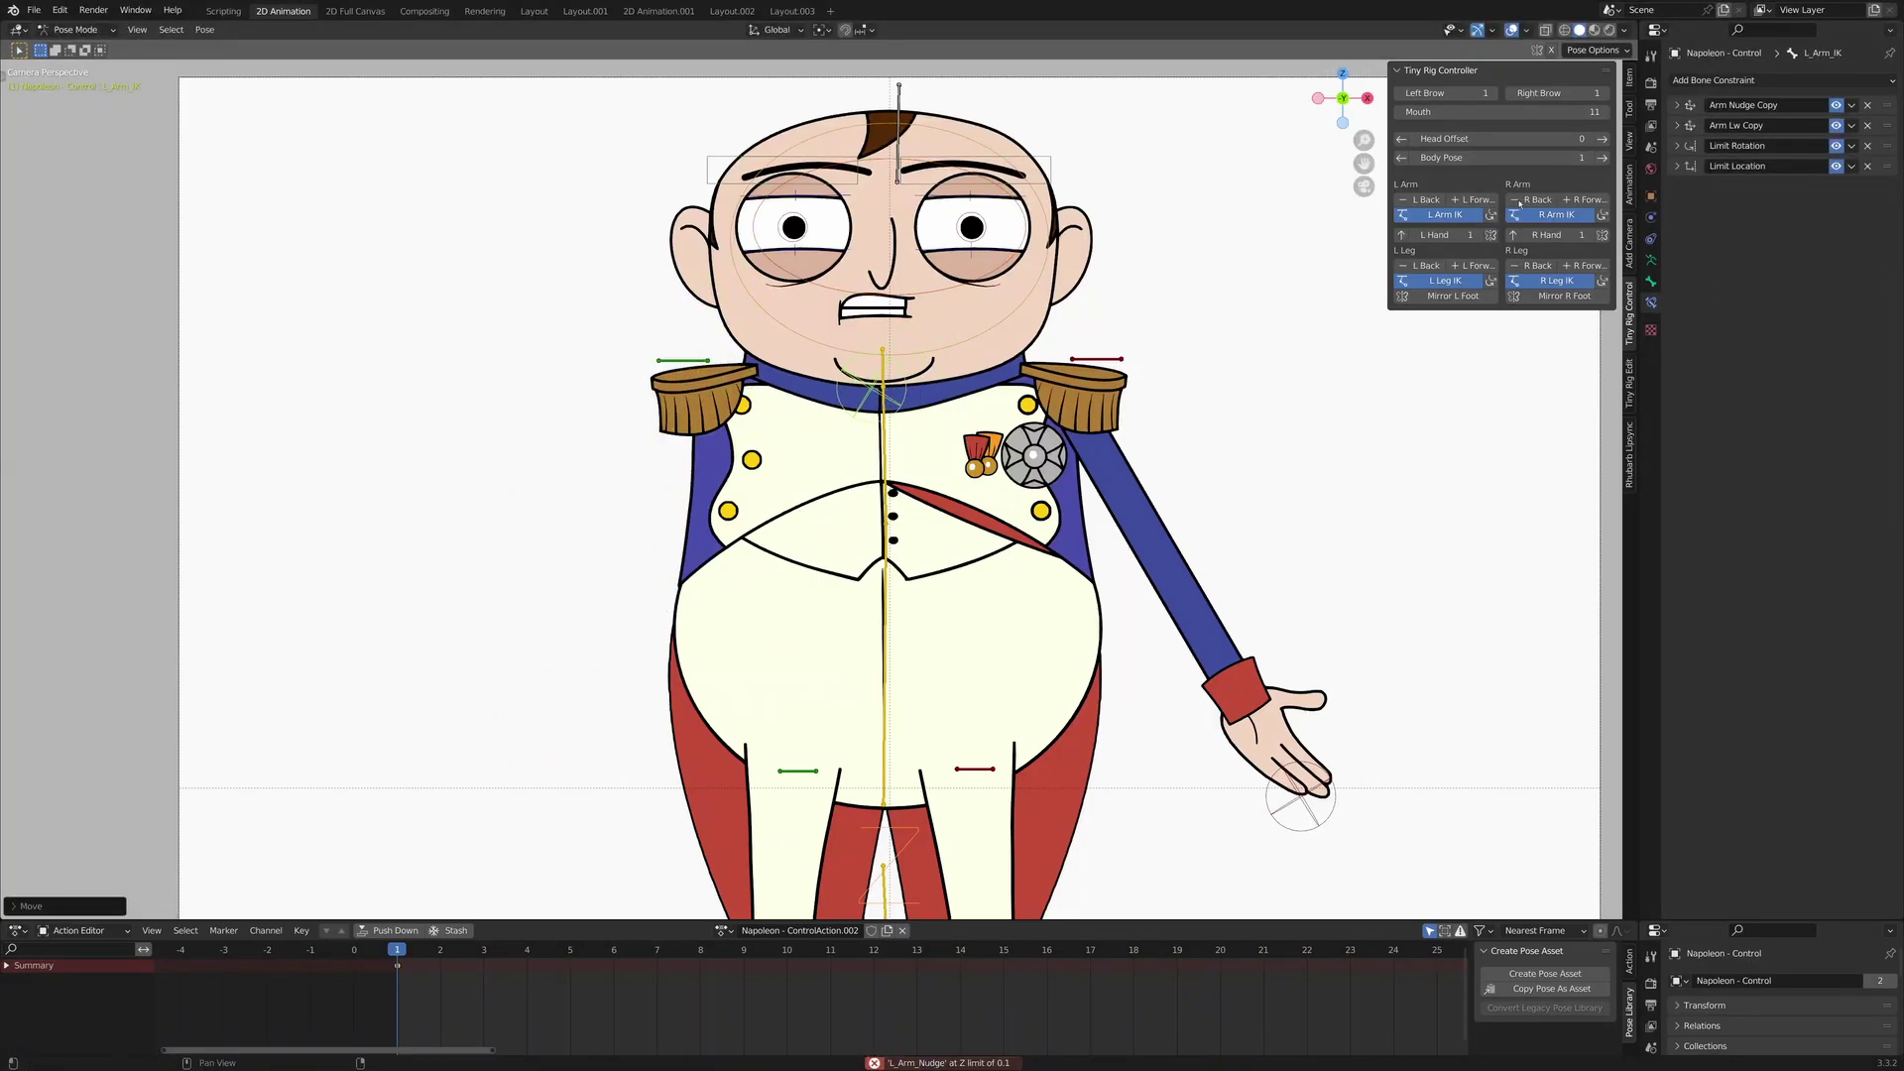
click(1479, 201)
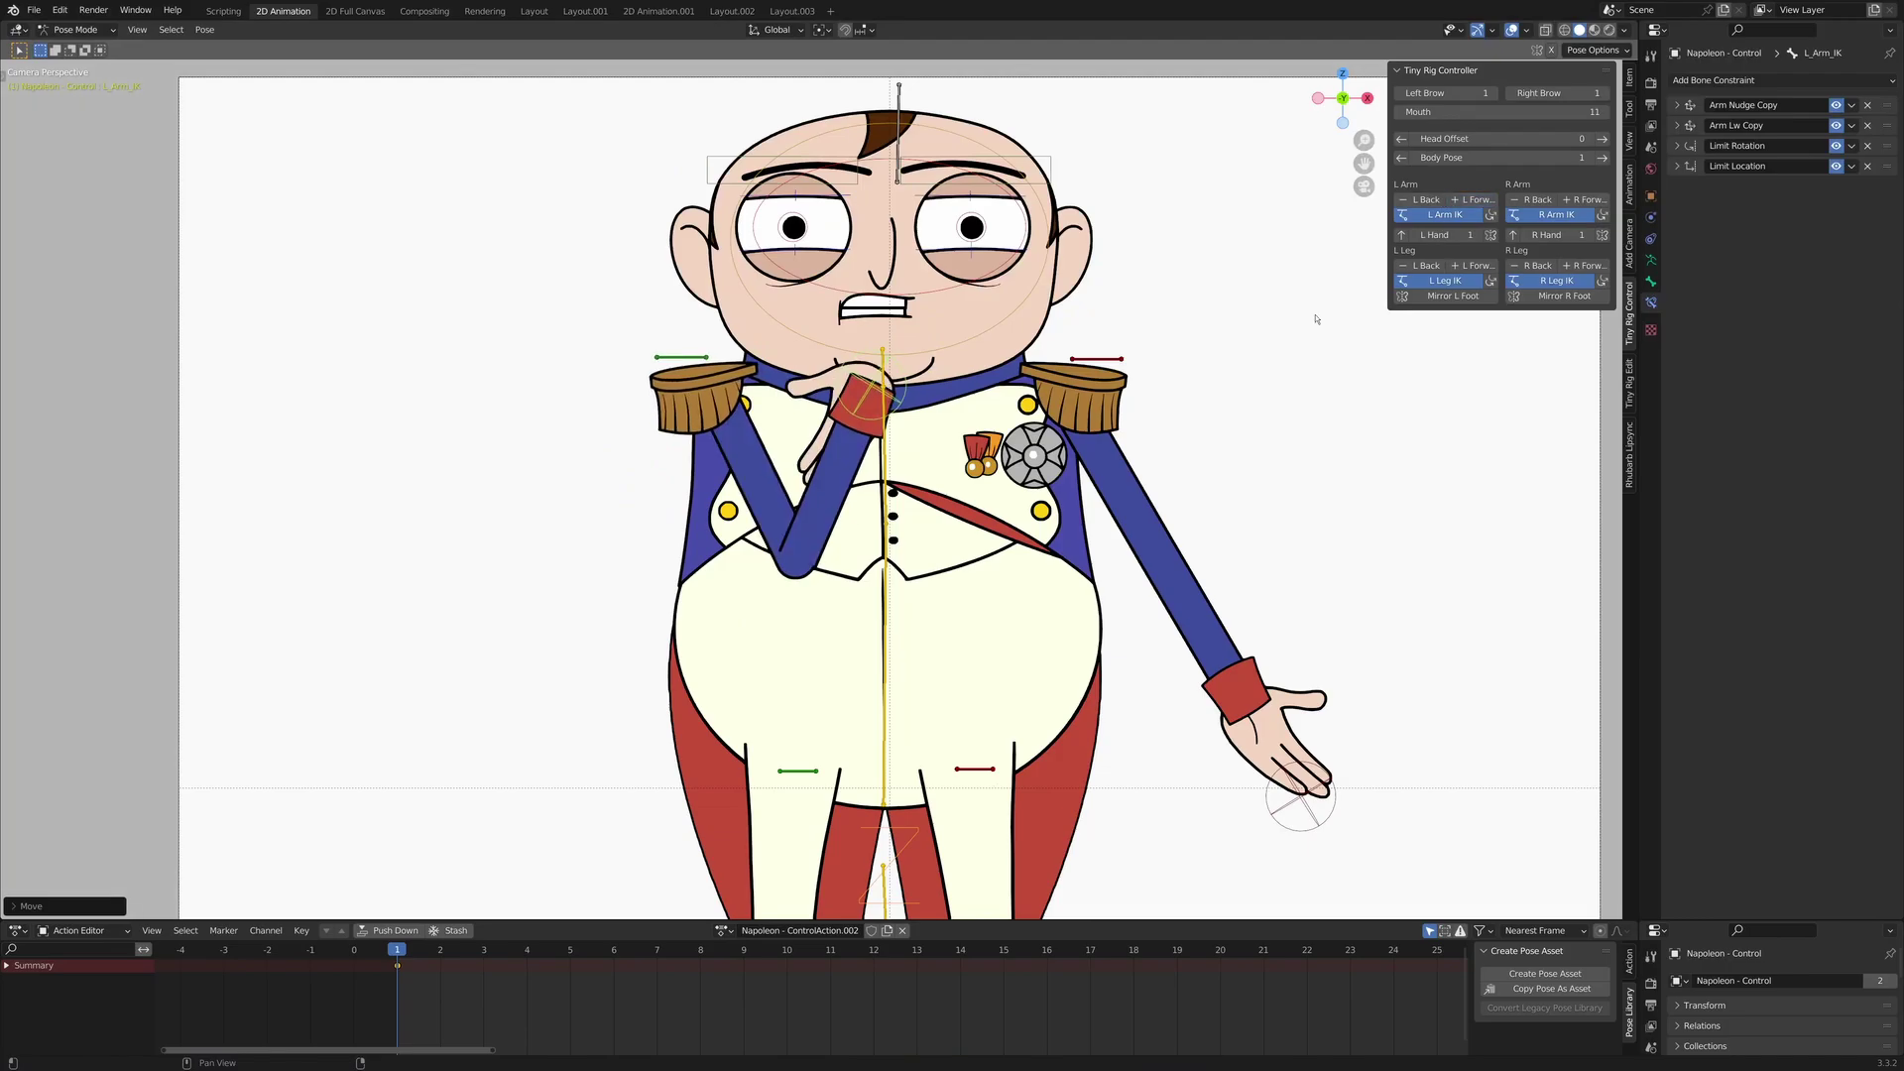
- Rotate the L hand so its fingers point upward and place it just in front of the mouth
key(t)
key(r)
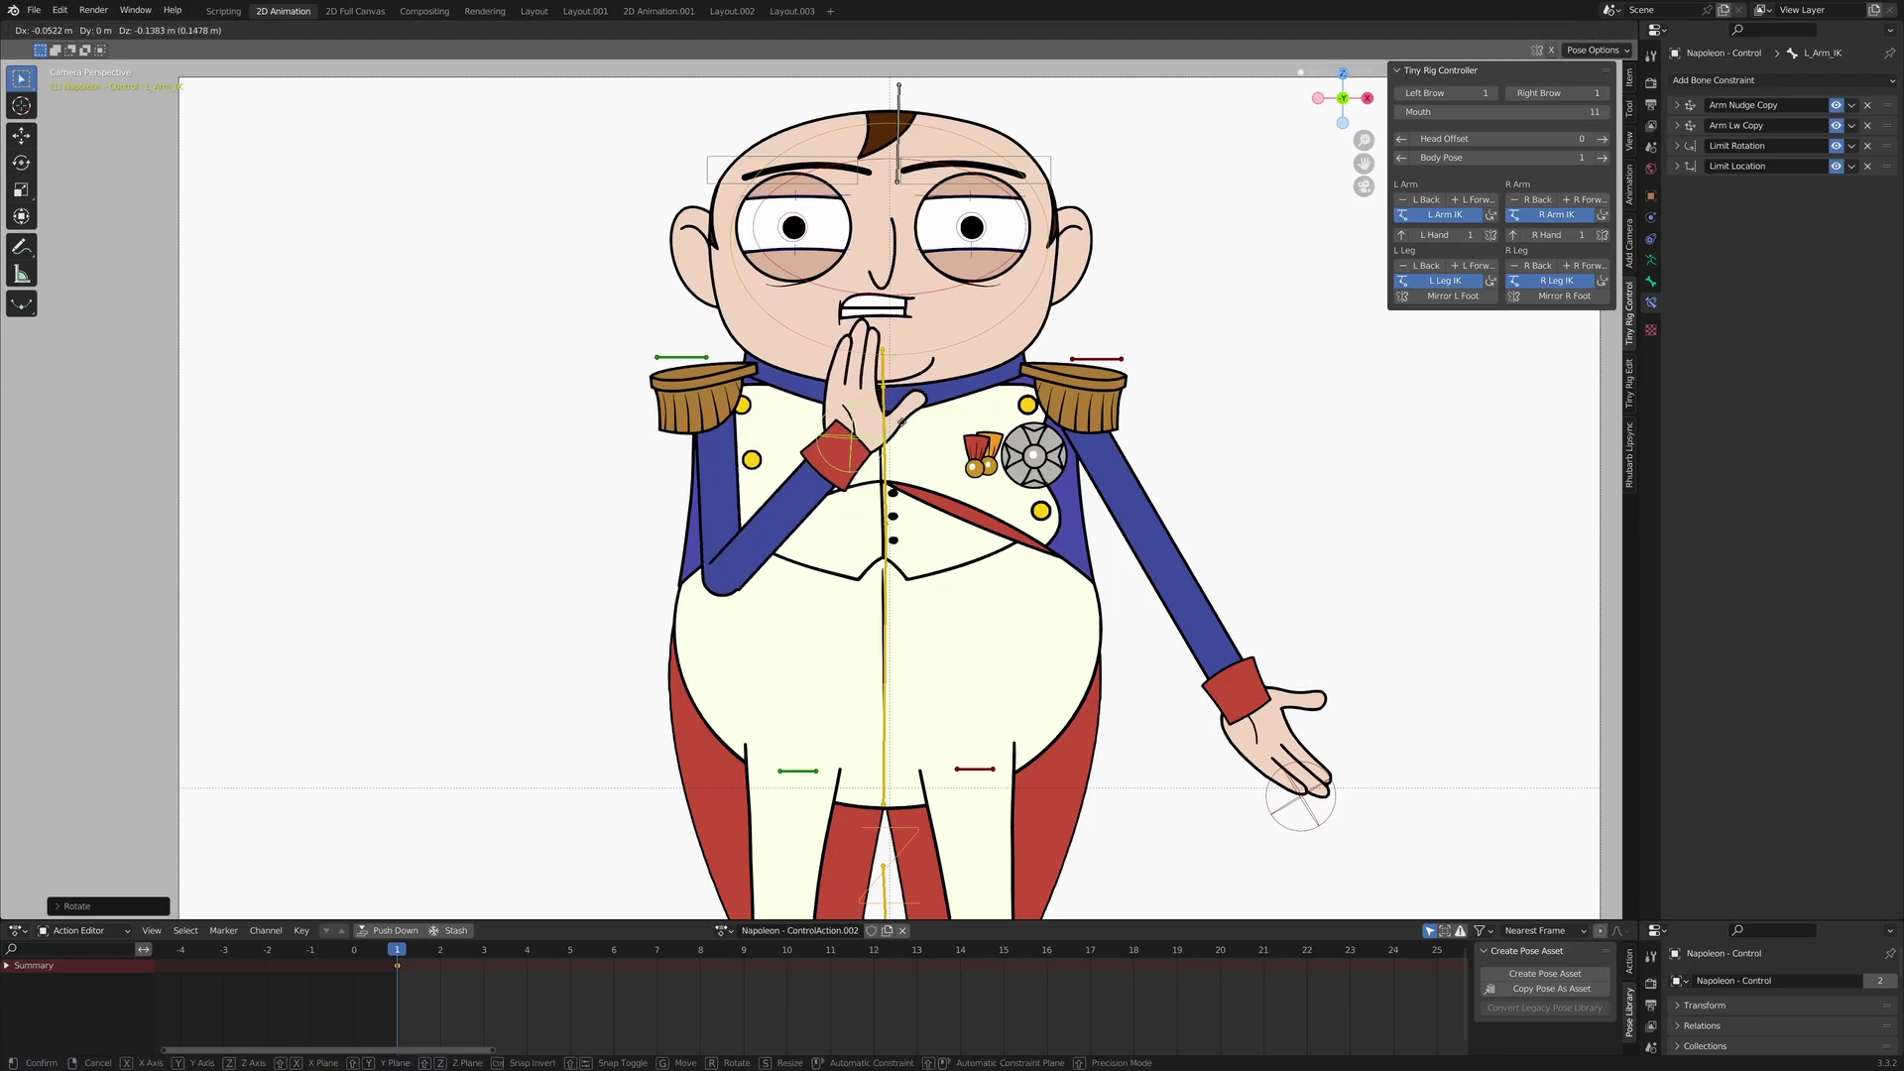
click(1406, 188)
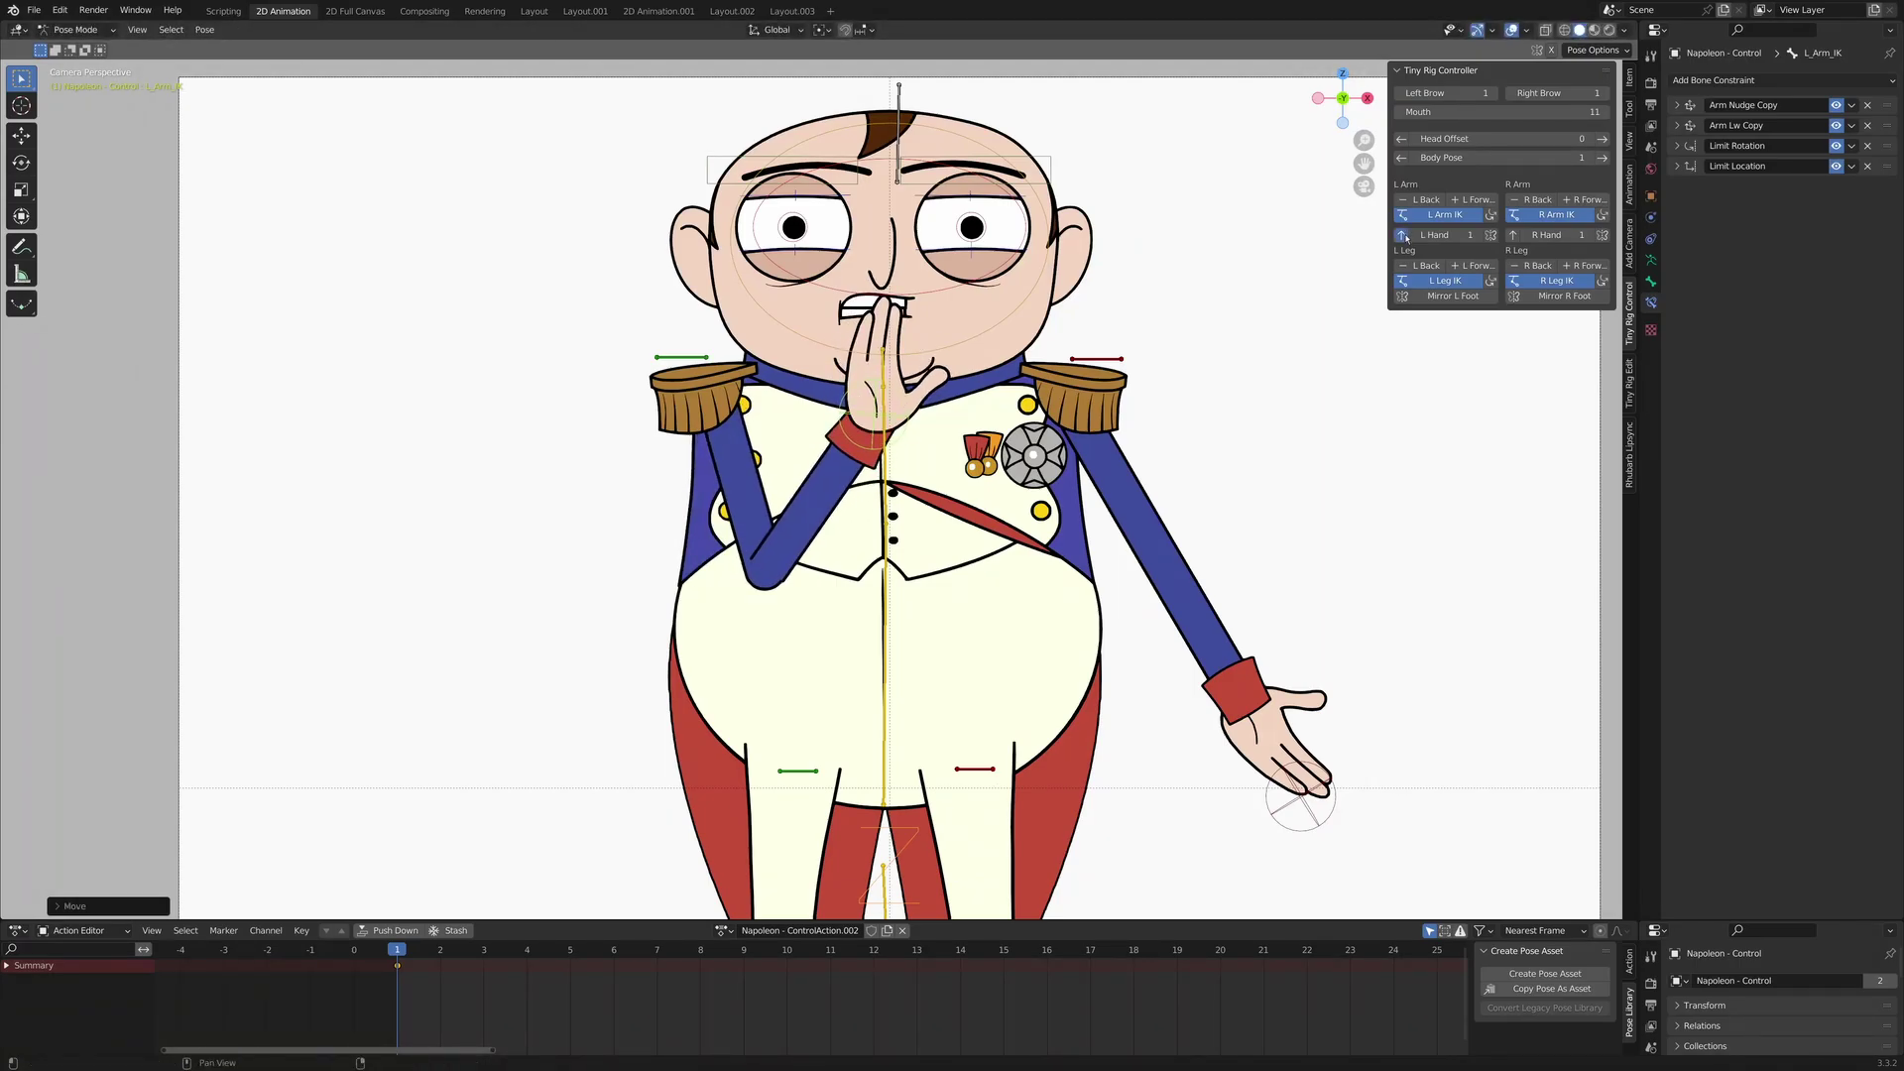
- Toggle the L hand's mirroring repeatedly to compare both hand orientations, and try the L Hand value
click(1490, 236)
click(1490, 236)
click(1490, 236)
click(1490, 236)
mouse_move(1460, 233)
mouse_down()
mouse_move(1487, 233)
mouse_move(1461, 233)
mouse_up()
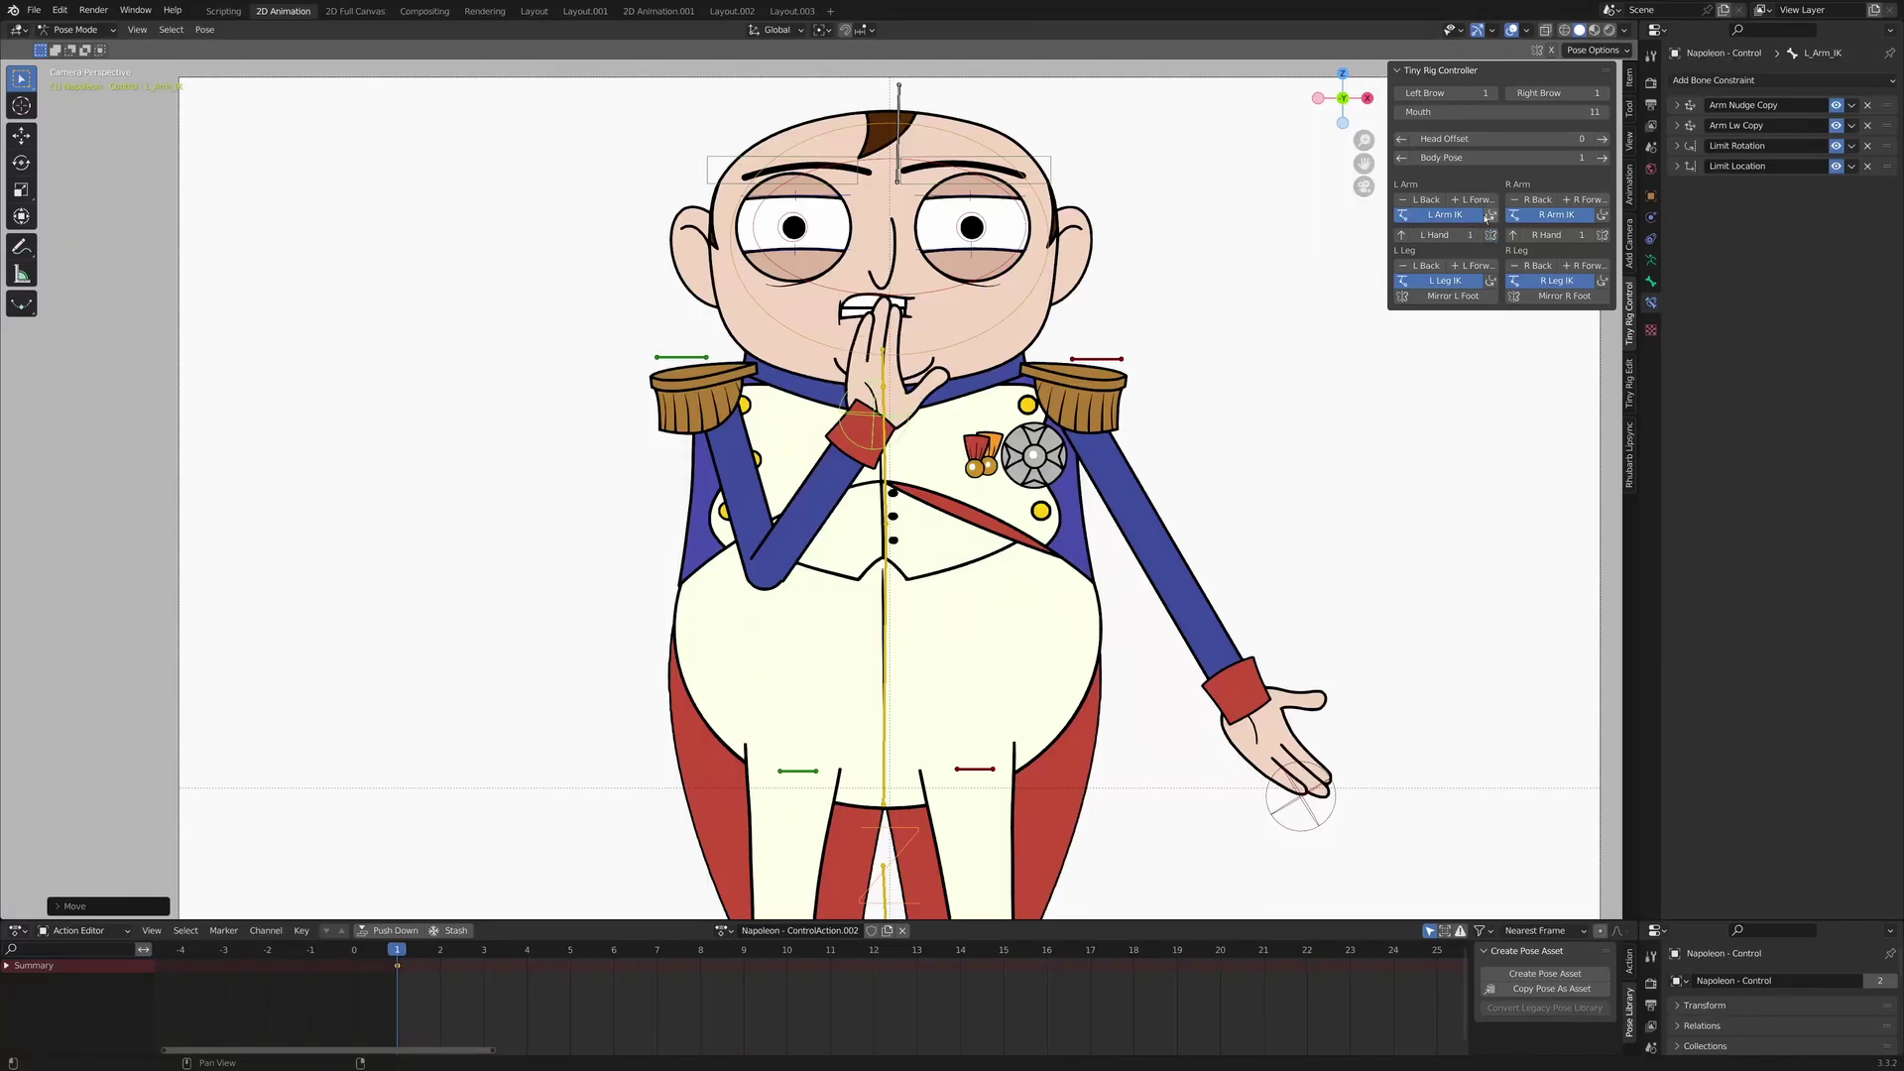
- Move the L_Arm_IK control out beside the shoulder and toggle the elbow flip to compare both bend directions
key(g)
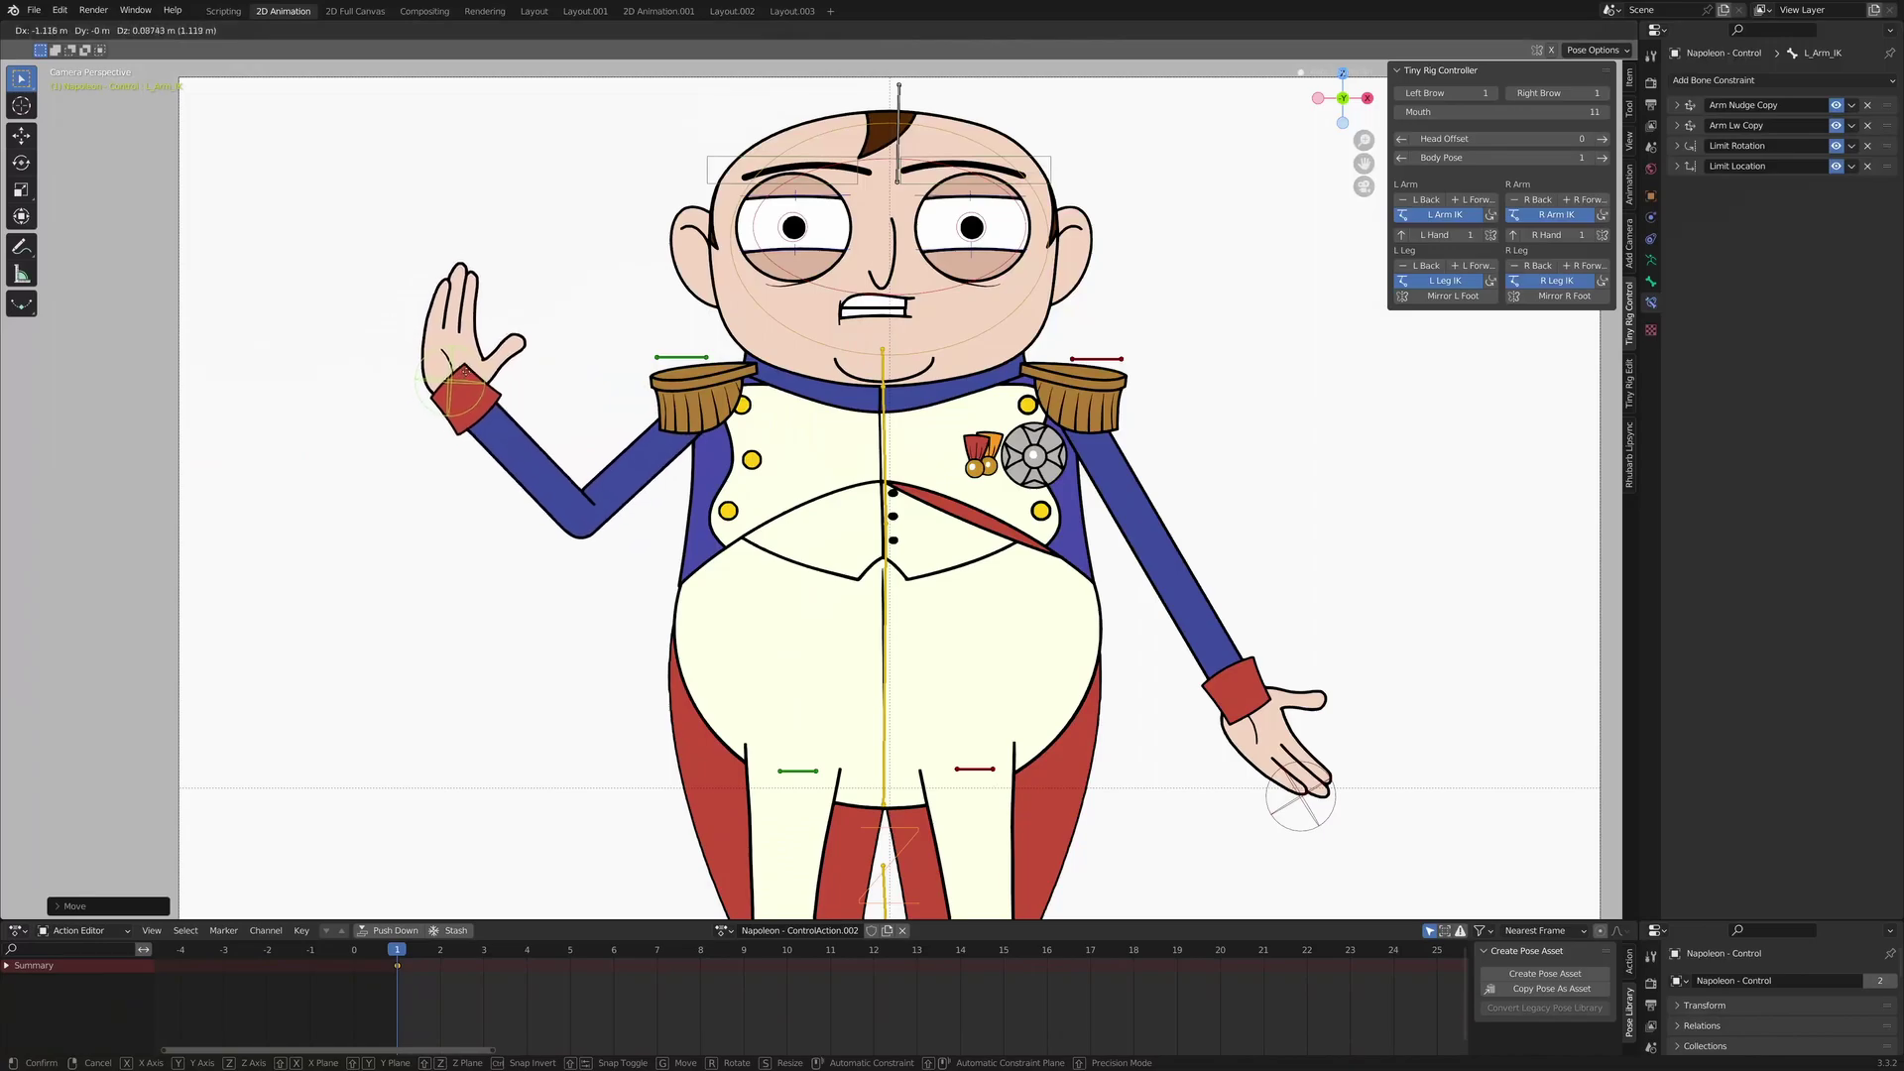
click(892, 254)
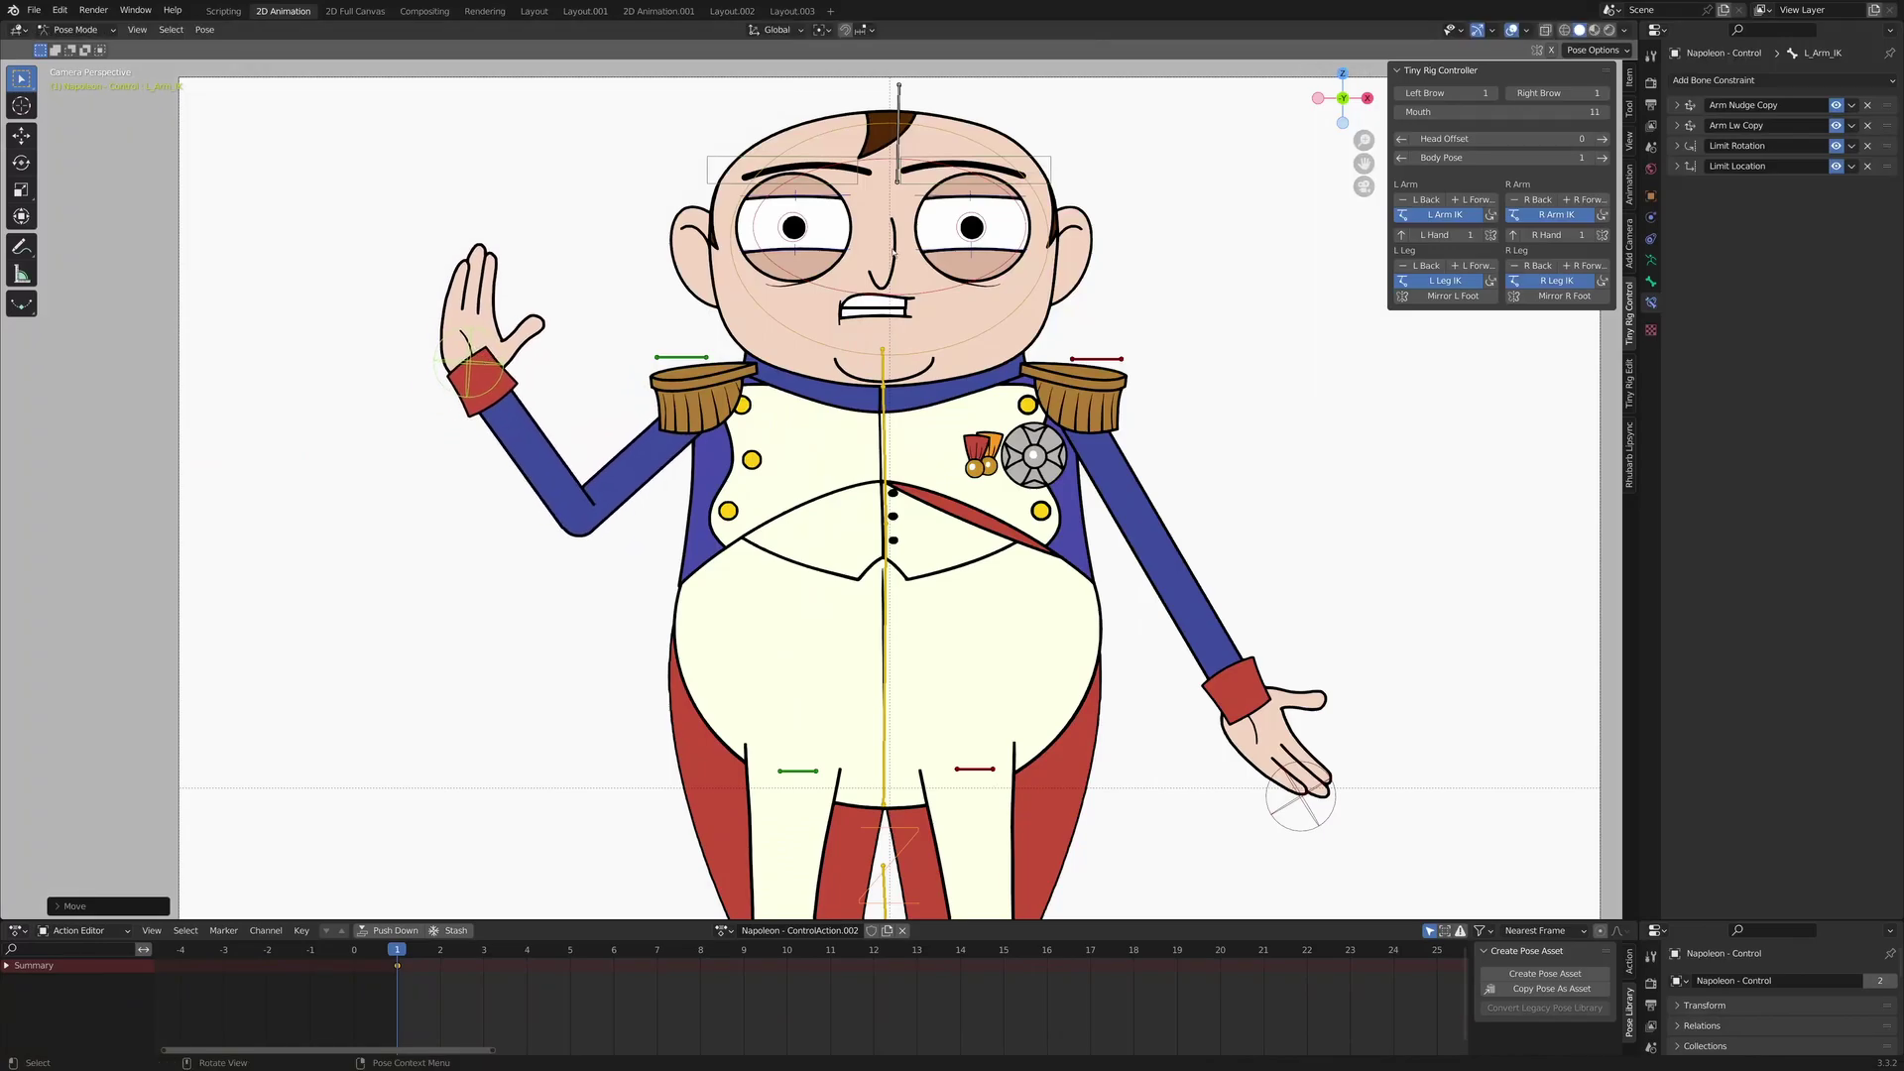
click(1490, 215)
click(1490, 215)
click(1491, 215)
click(1490, 216)
- Rotate the L forearm outward with L Arm IK off, and raise the hand slightly with IK on again
click(1451, 215)
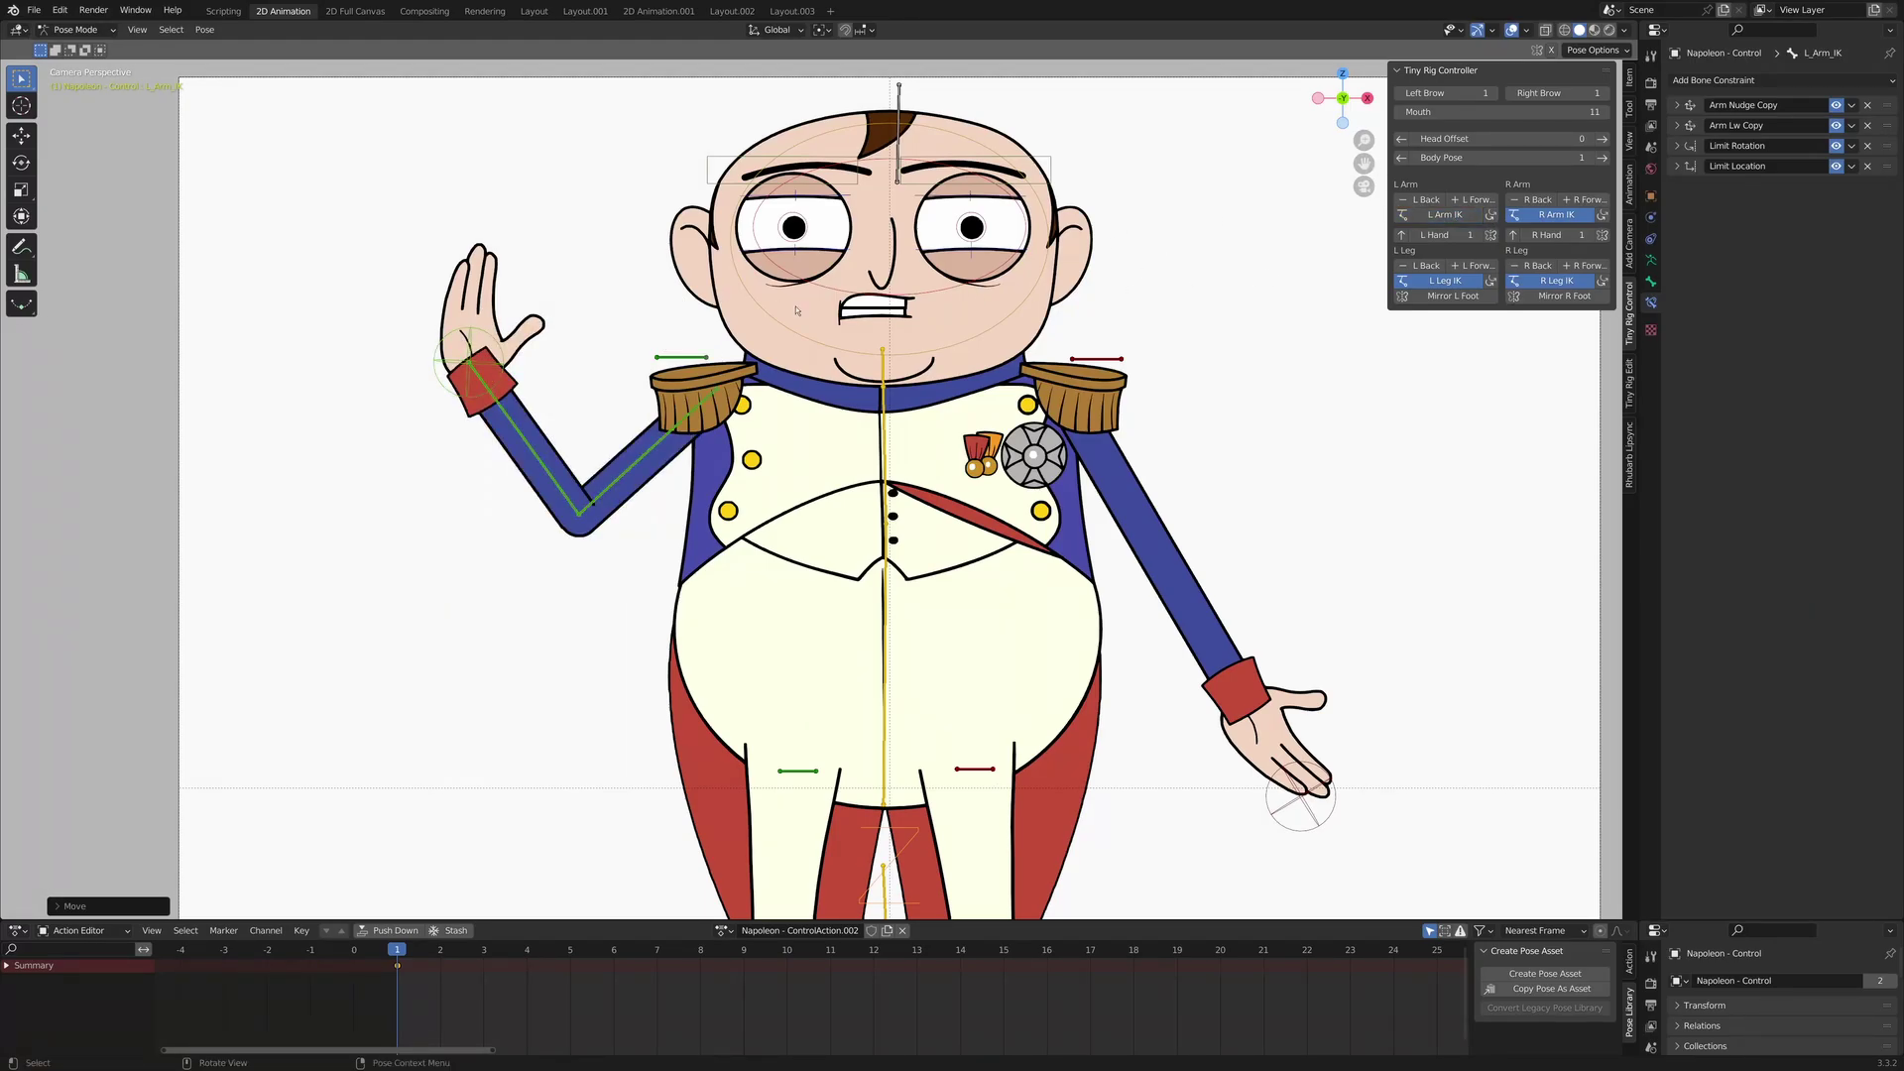
drag(509, 422, 414, 422)
key(r)
click(377, 424)
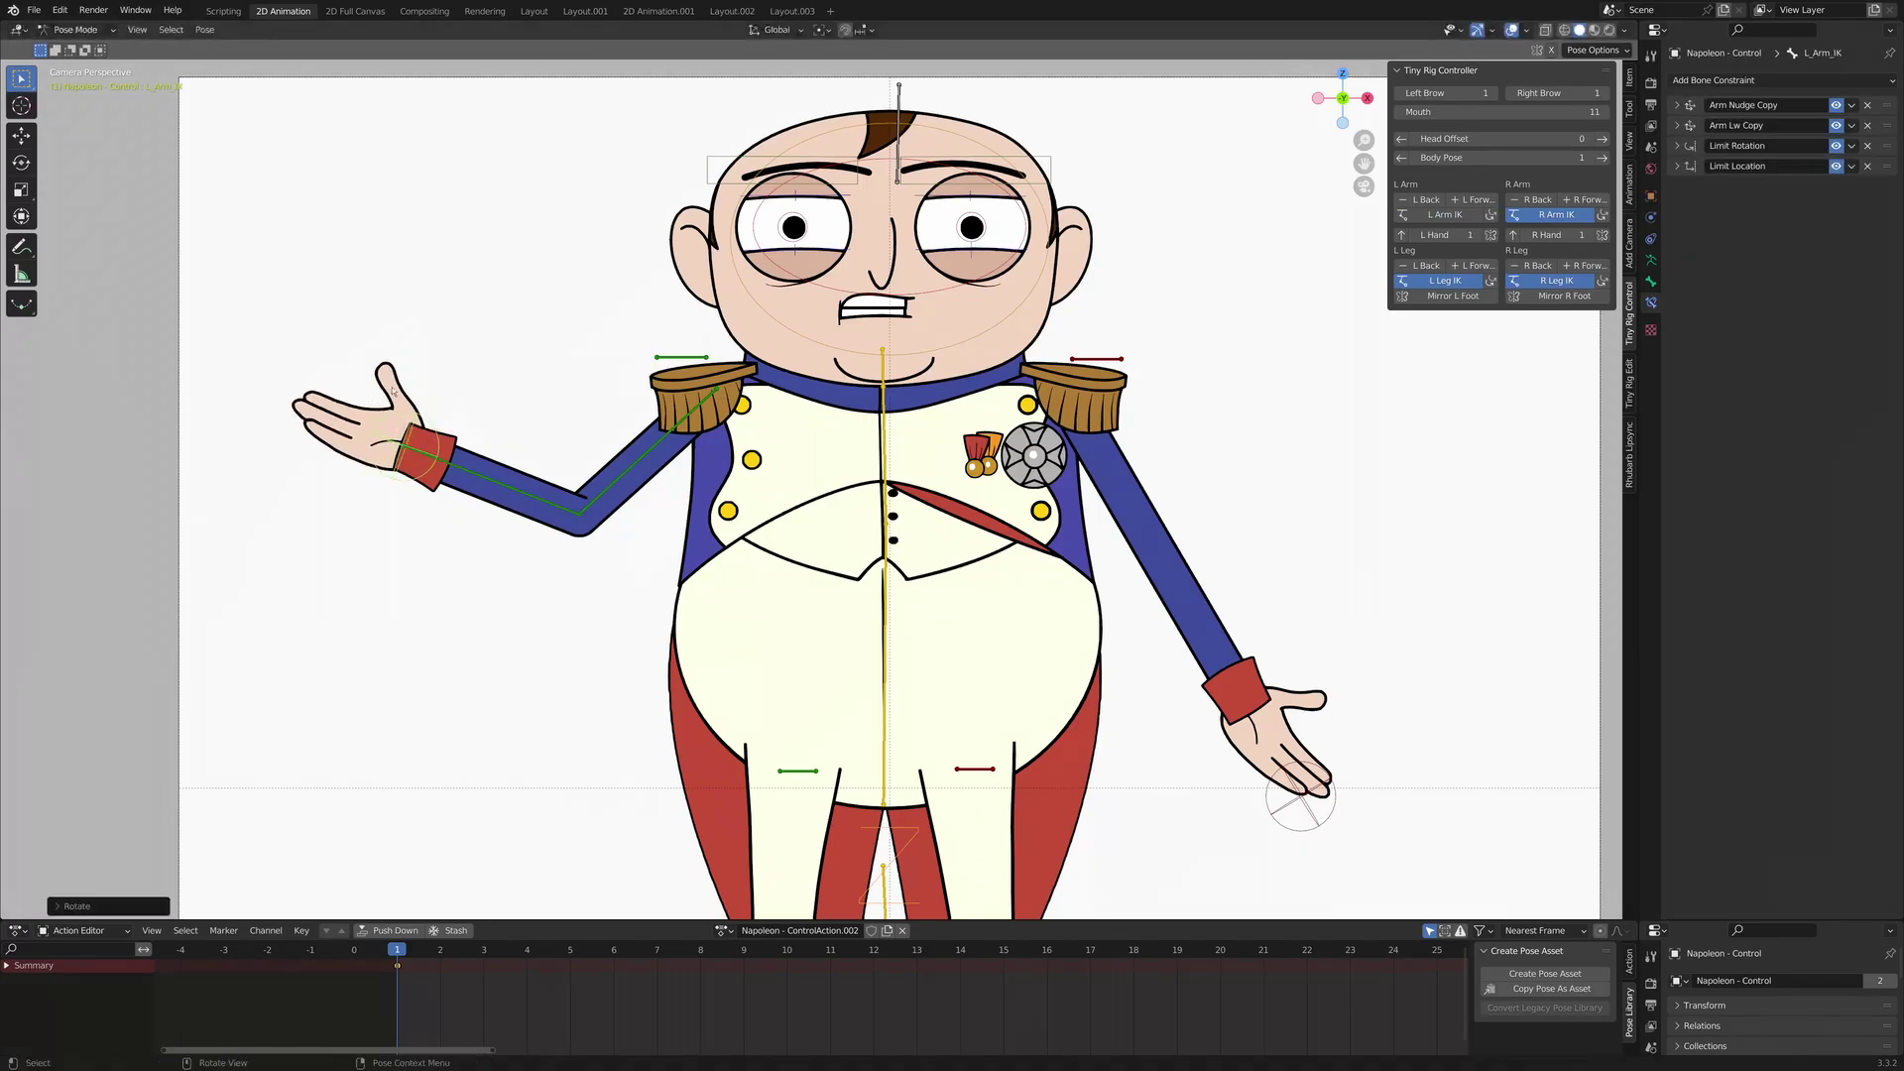
click(1450, 215)
drag(406, 443, 444, 384)
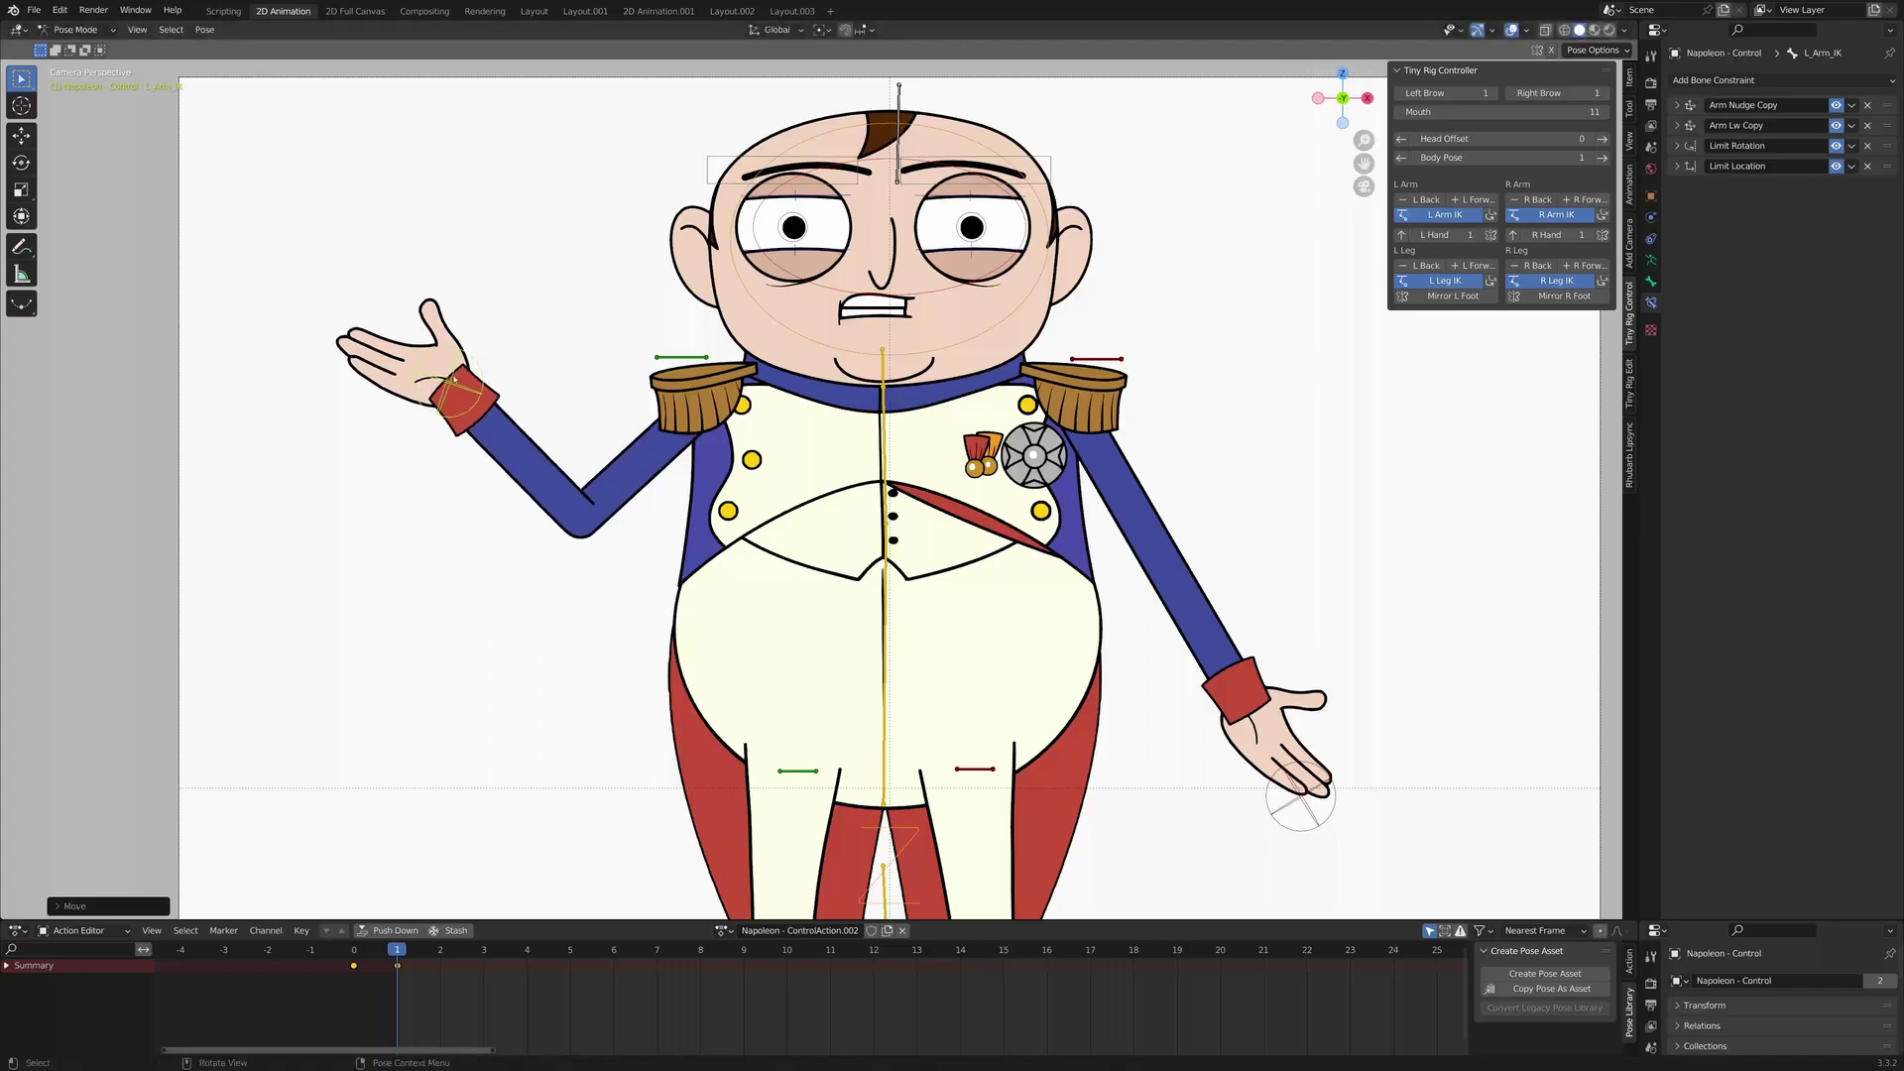
- Raise both leg IK controls together about 0.35 m along Z to bend the knees
shift+middle_drag(908, 564, 885, 513)
scroll(886, 512, down, 2)
shift+middle_drag(1020, 638, 1020, 548)
shift+middle_drag(1015, 705, 1005, 610)
click(941, 880)
shift+click(741, 879)
key(g)
key(z)
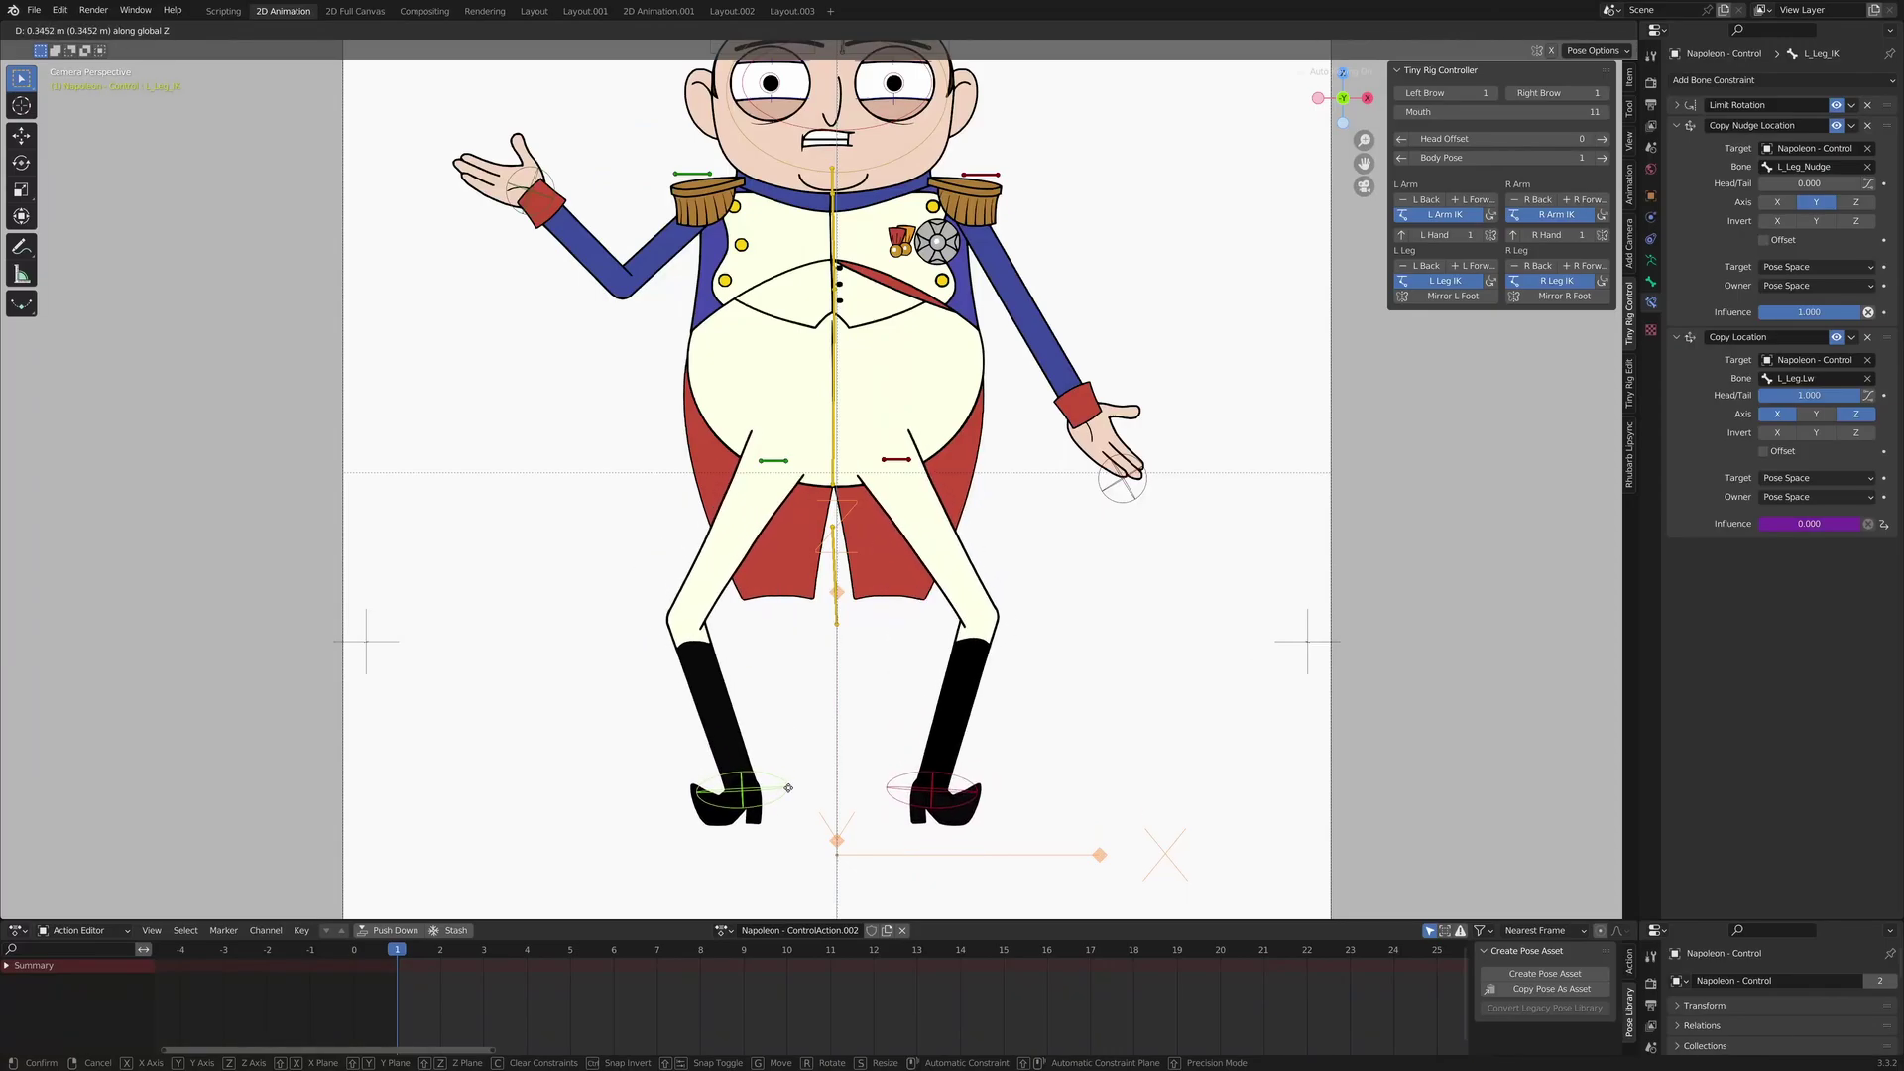
click(794, 742)
- Move the Lower body control down and up along Z, leaving the hips slightly above their starting height
click(841, 457)
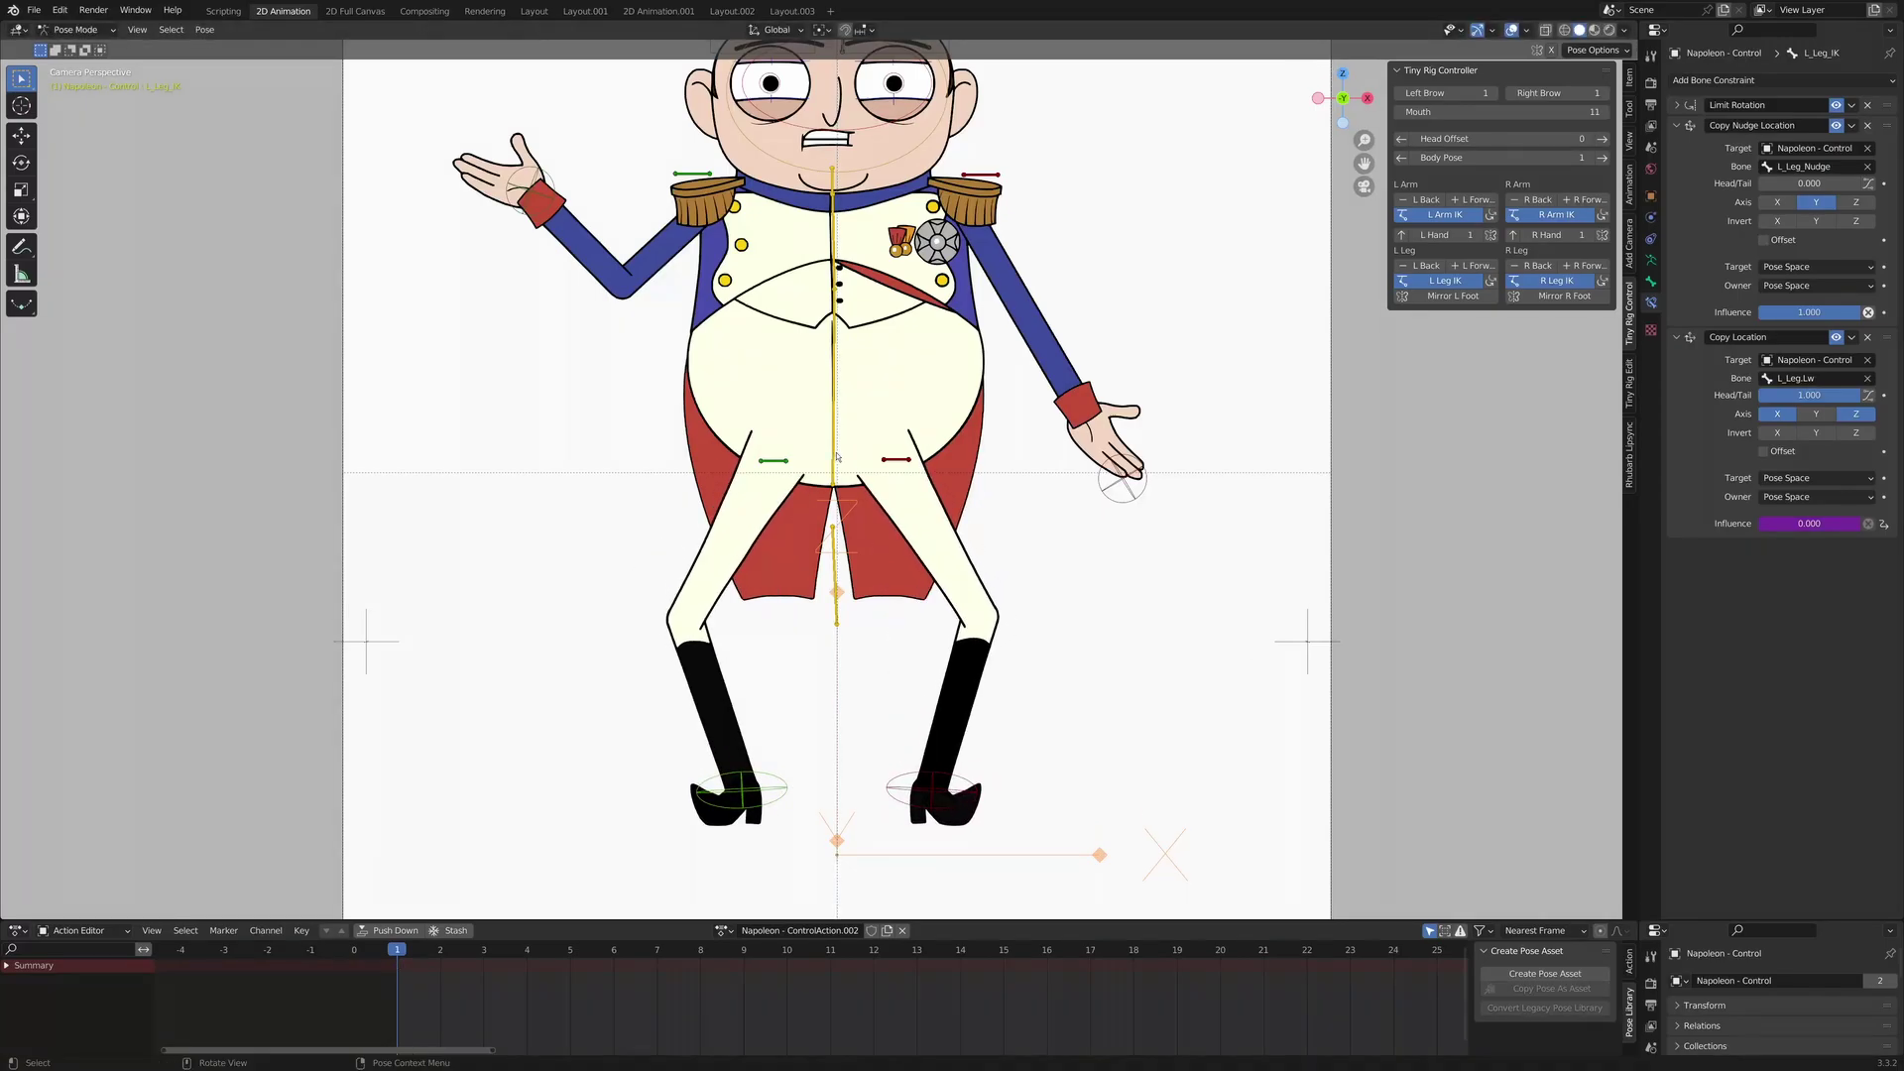
click(838, 457)
key(g)
key(z)
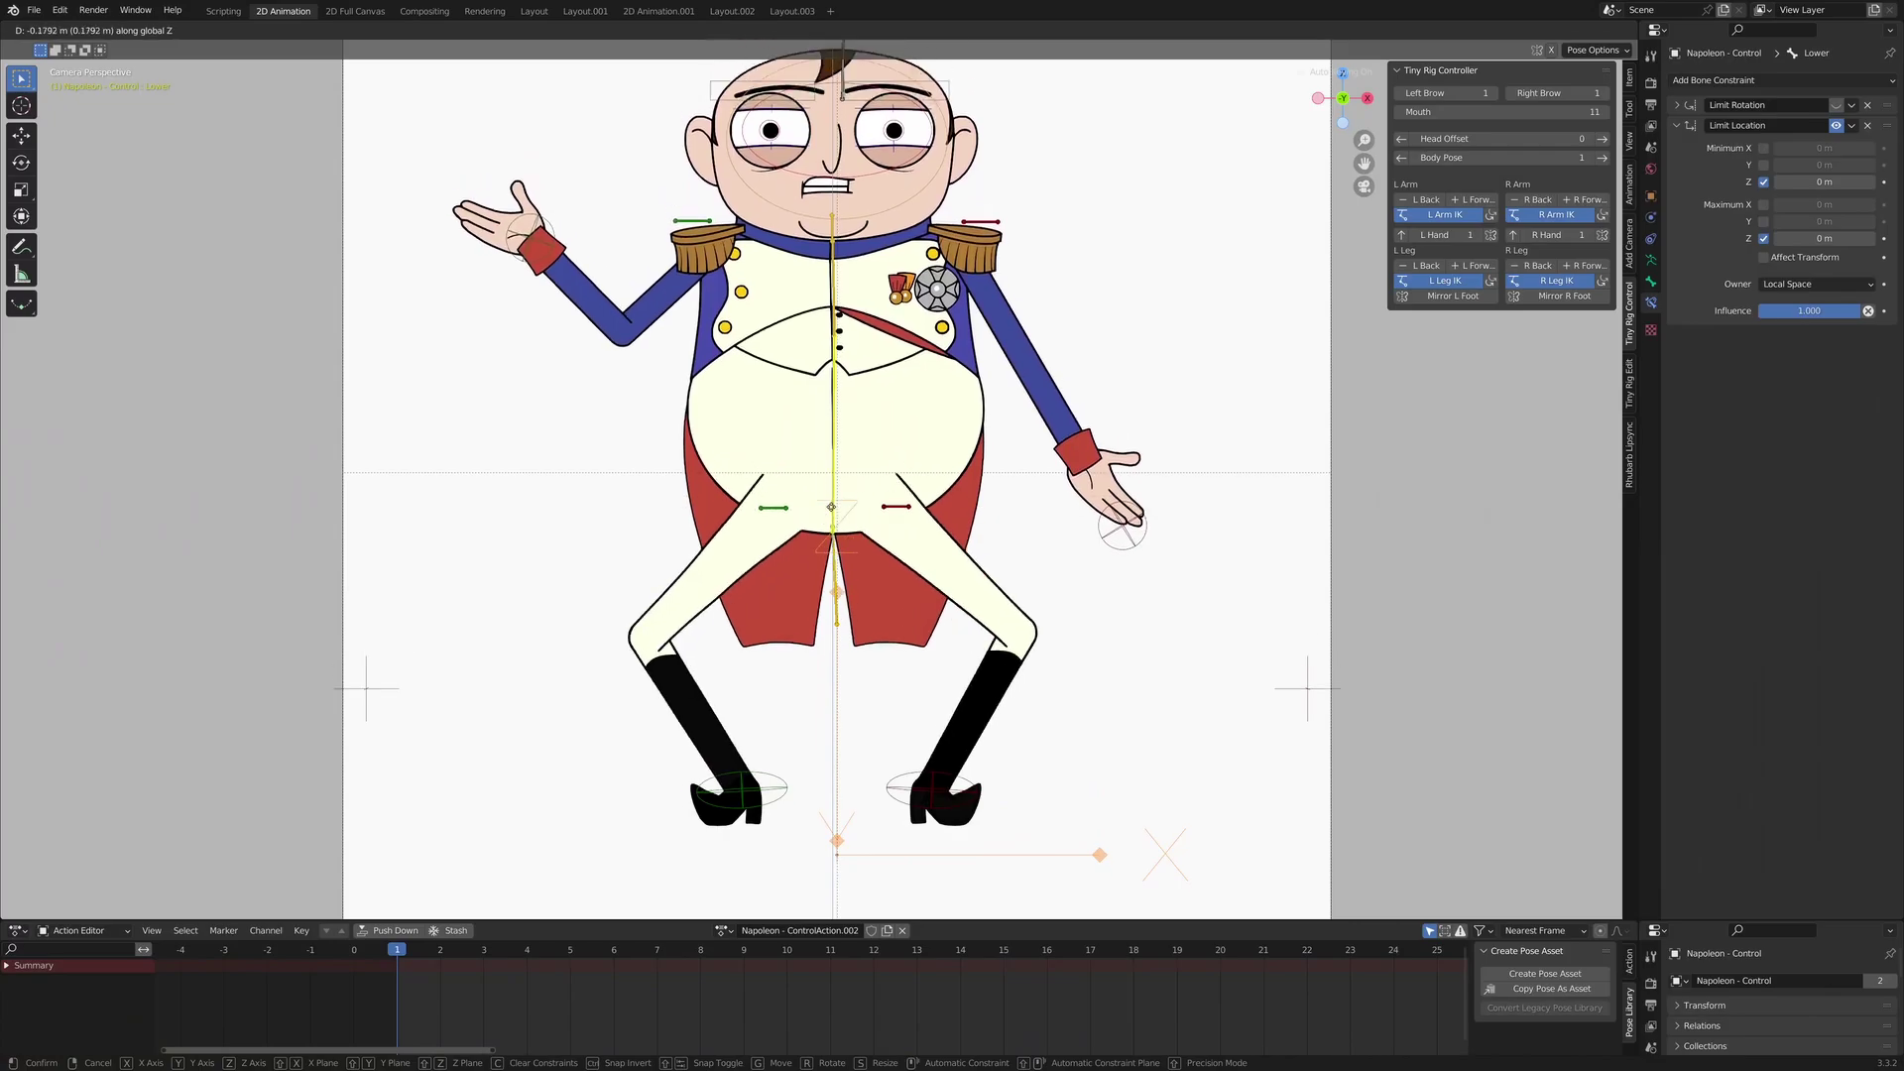
click(836, 440)
- Toggle Mirror L Foot and Mirror R Foot on and off to check both foot directions
shift+middle_drag(1013, 697, 1023, 616)
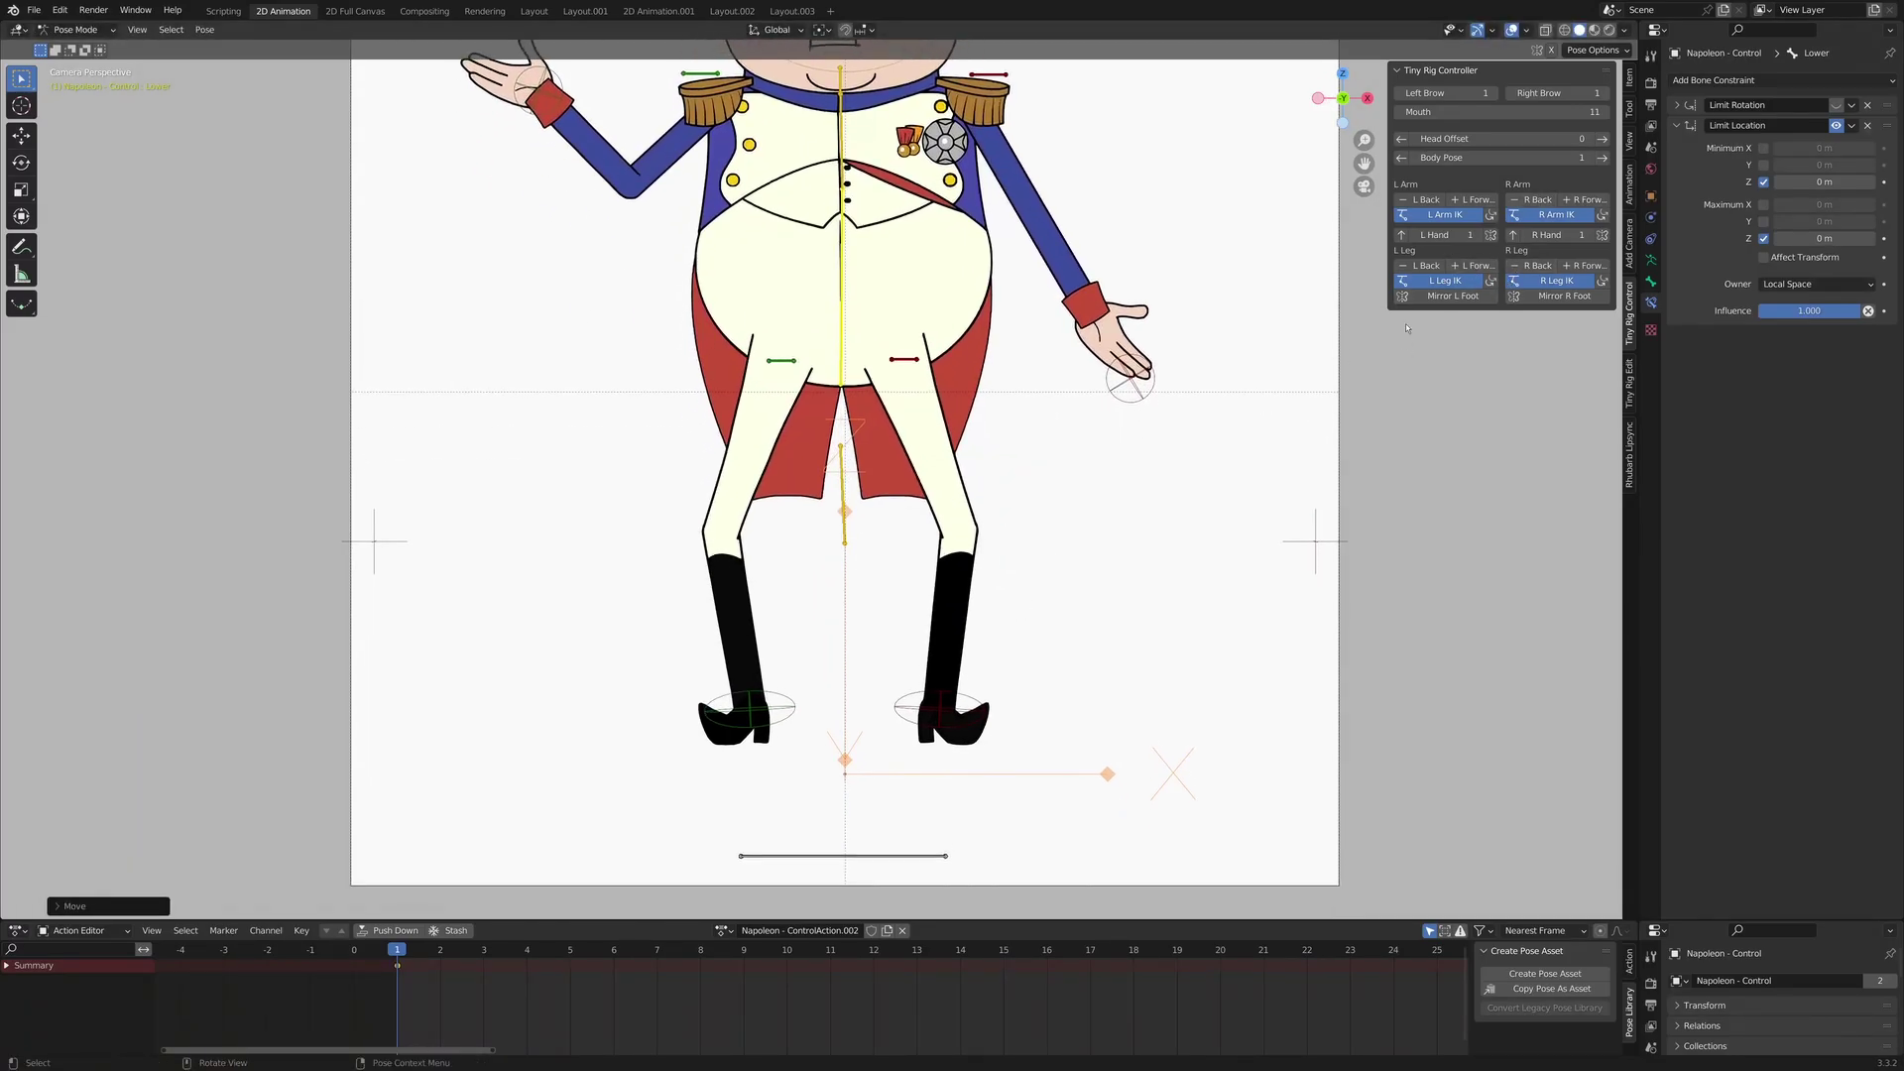
click(1470, 296)
click(1469, 297)
click(1586, 299)
click(1585, 299)
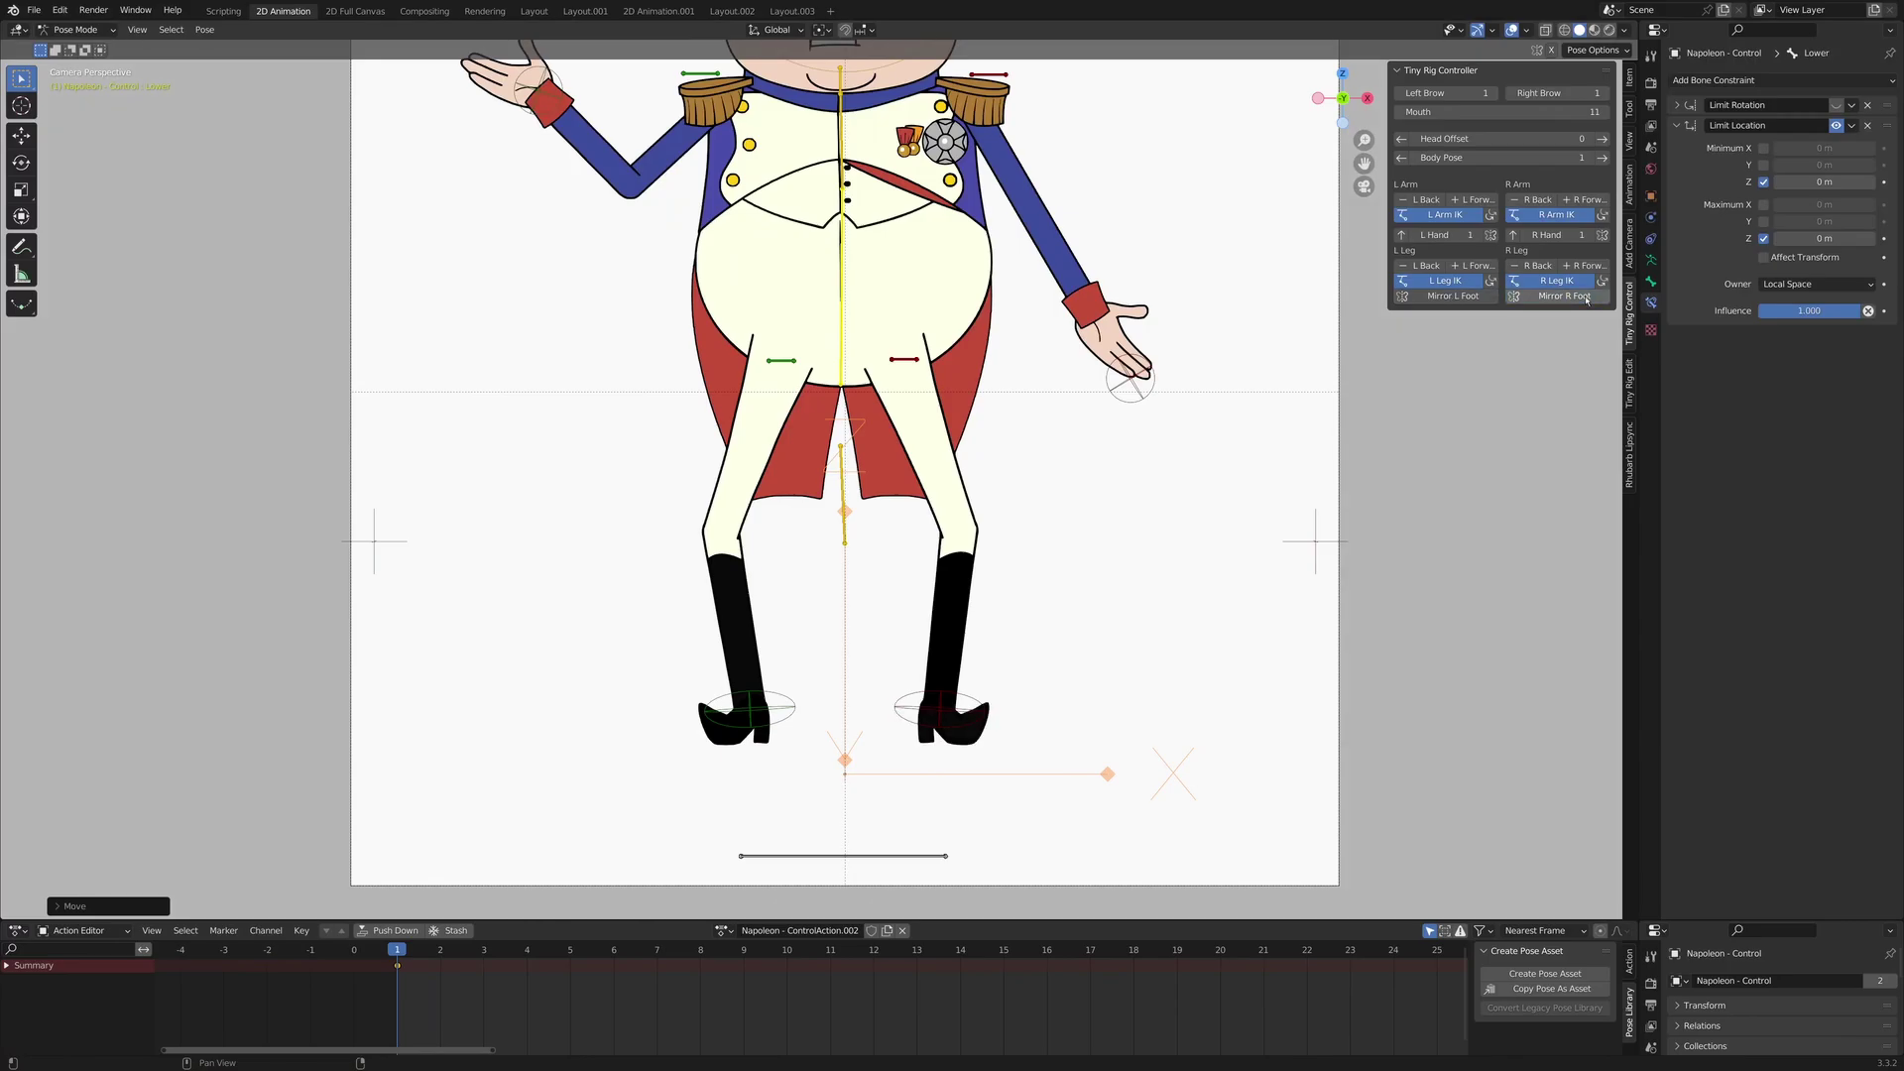
- Nudge the R leg forward and back in the layer order, ending with it forward
click(1587, 268)
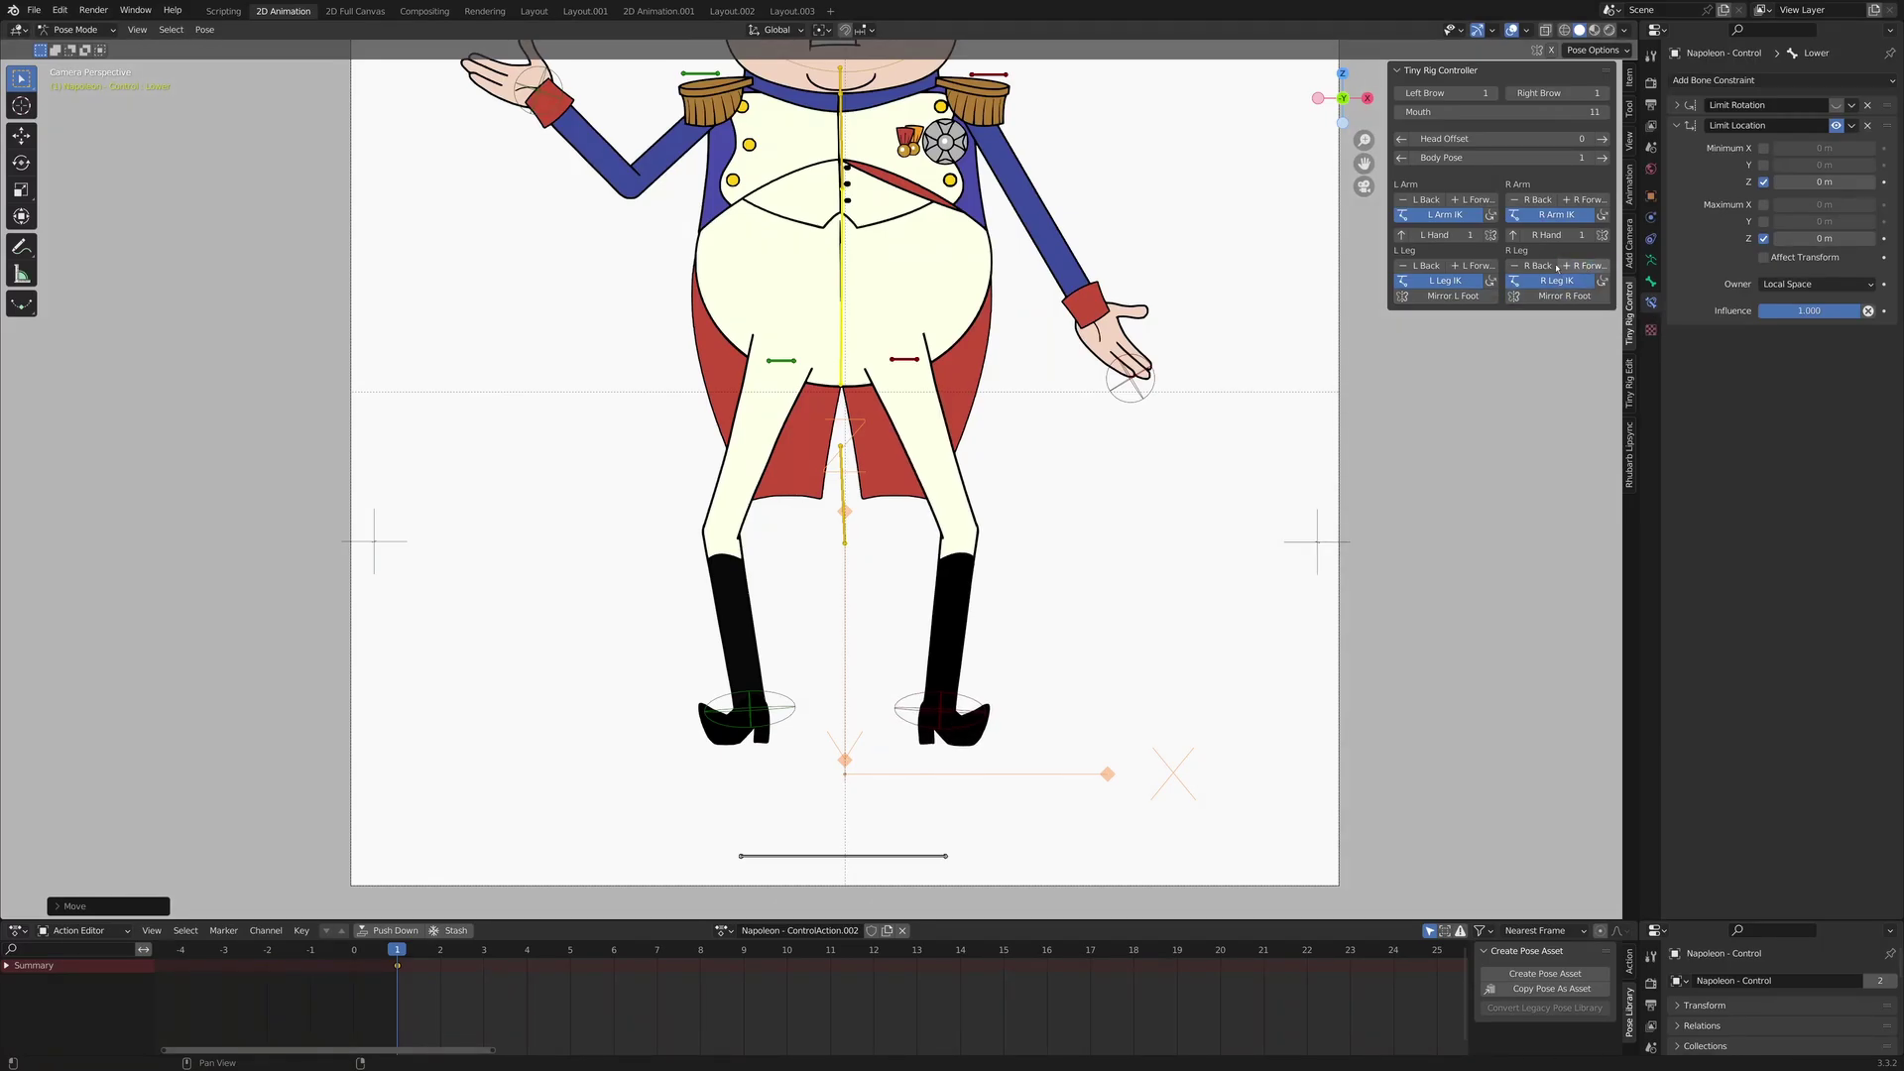
click(1514, 268)
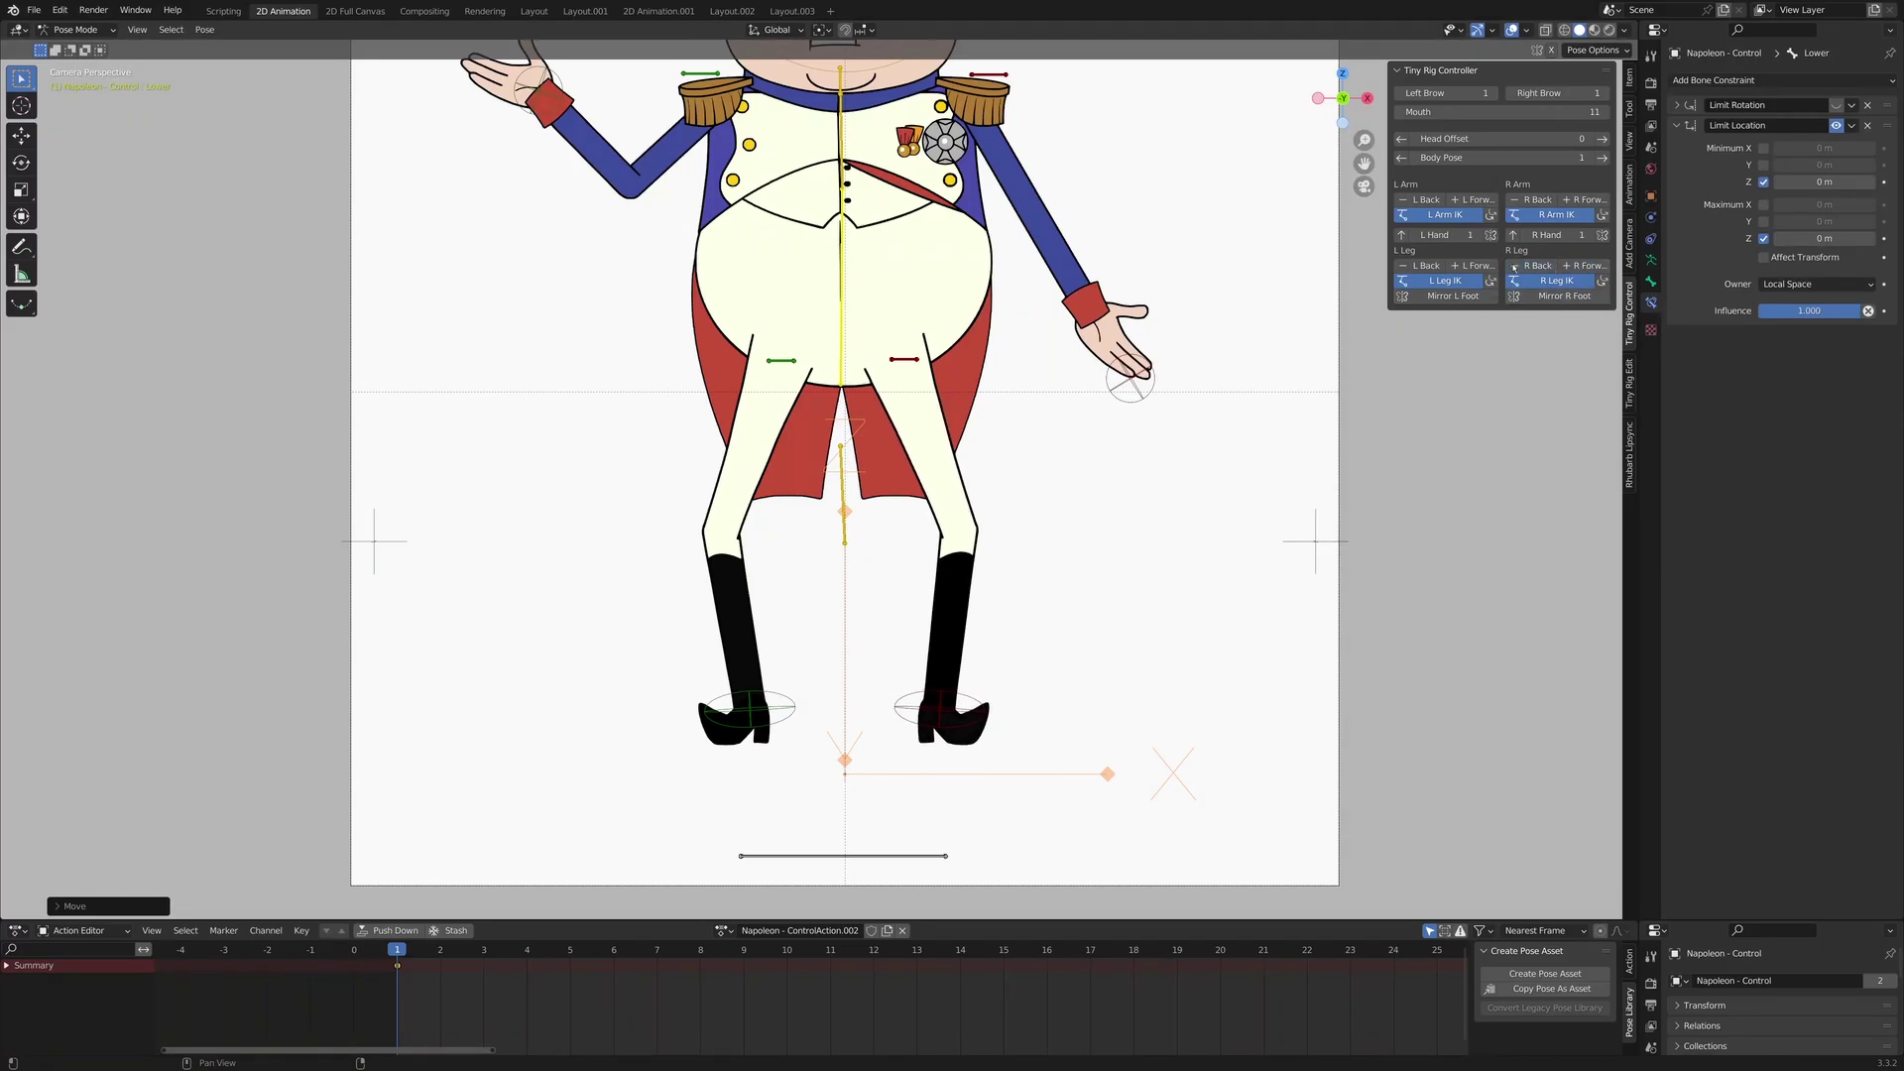
click(1584, 265)
click(1585, 266)
- Step Body Pose up to 5 to check the legs in the turned views, and set it back to 4
shift+middle_drag(945, 414, 962, 494)
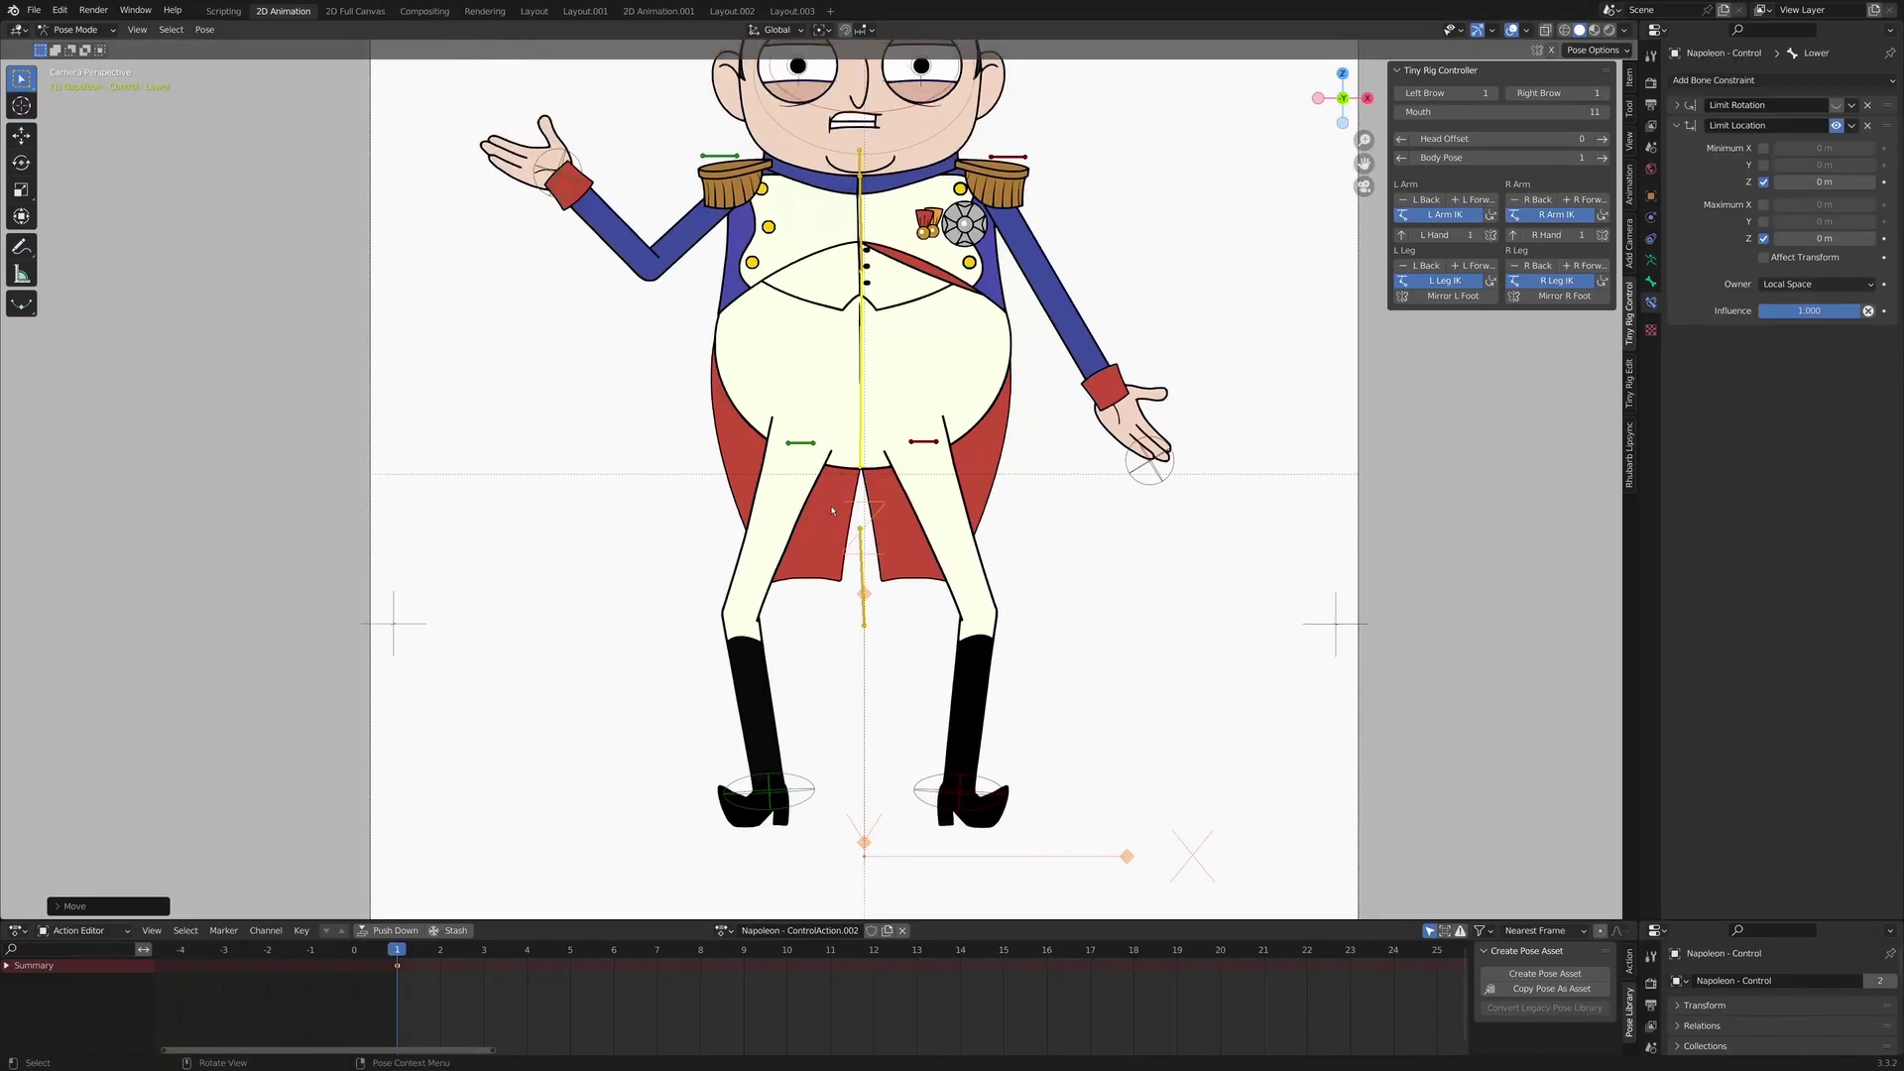
scroll(846, 523, up, 2)
shift+middle_drag(797, 539, 806, 595)
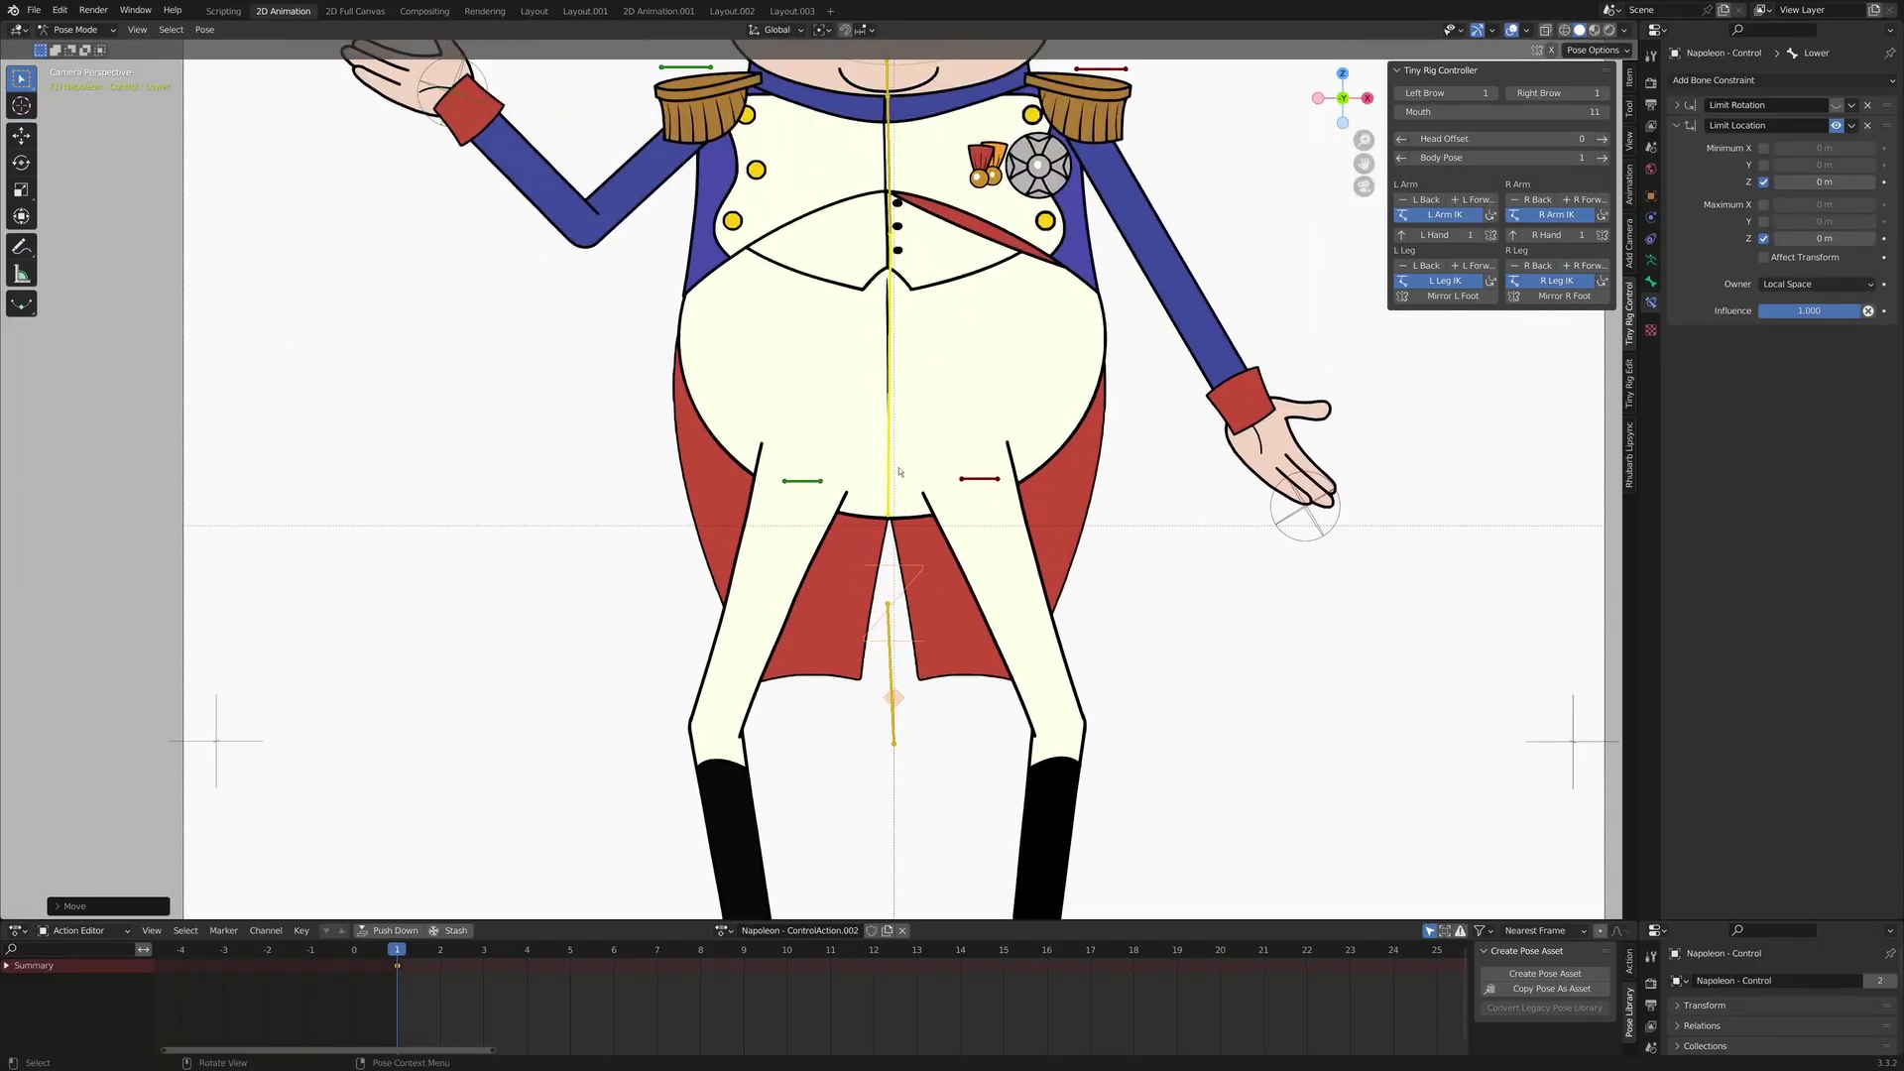
click(1602, 157)
click(1602, 158)
click(1602, 158)
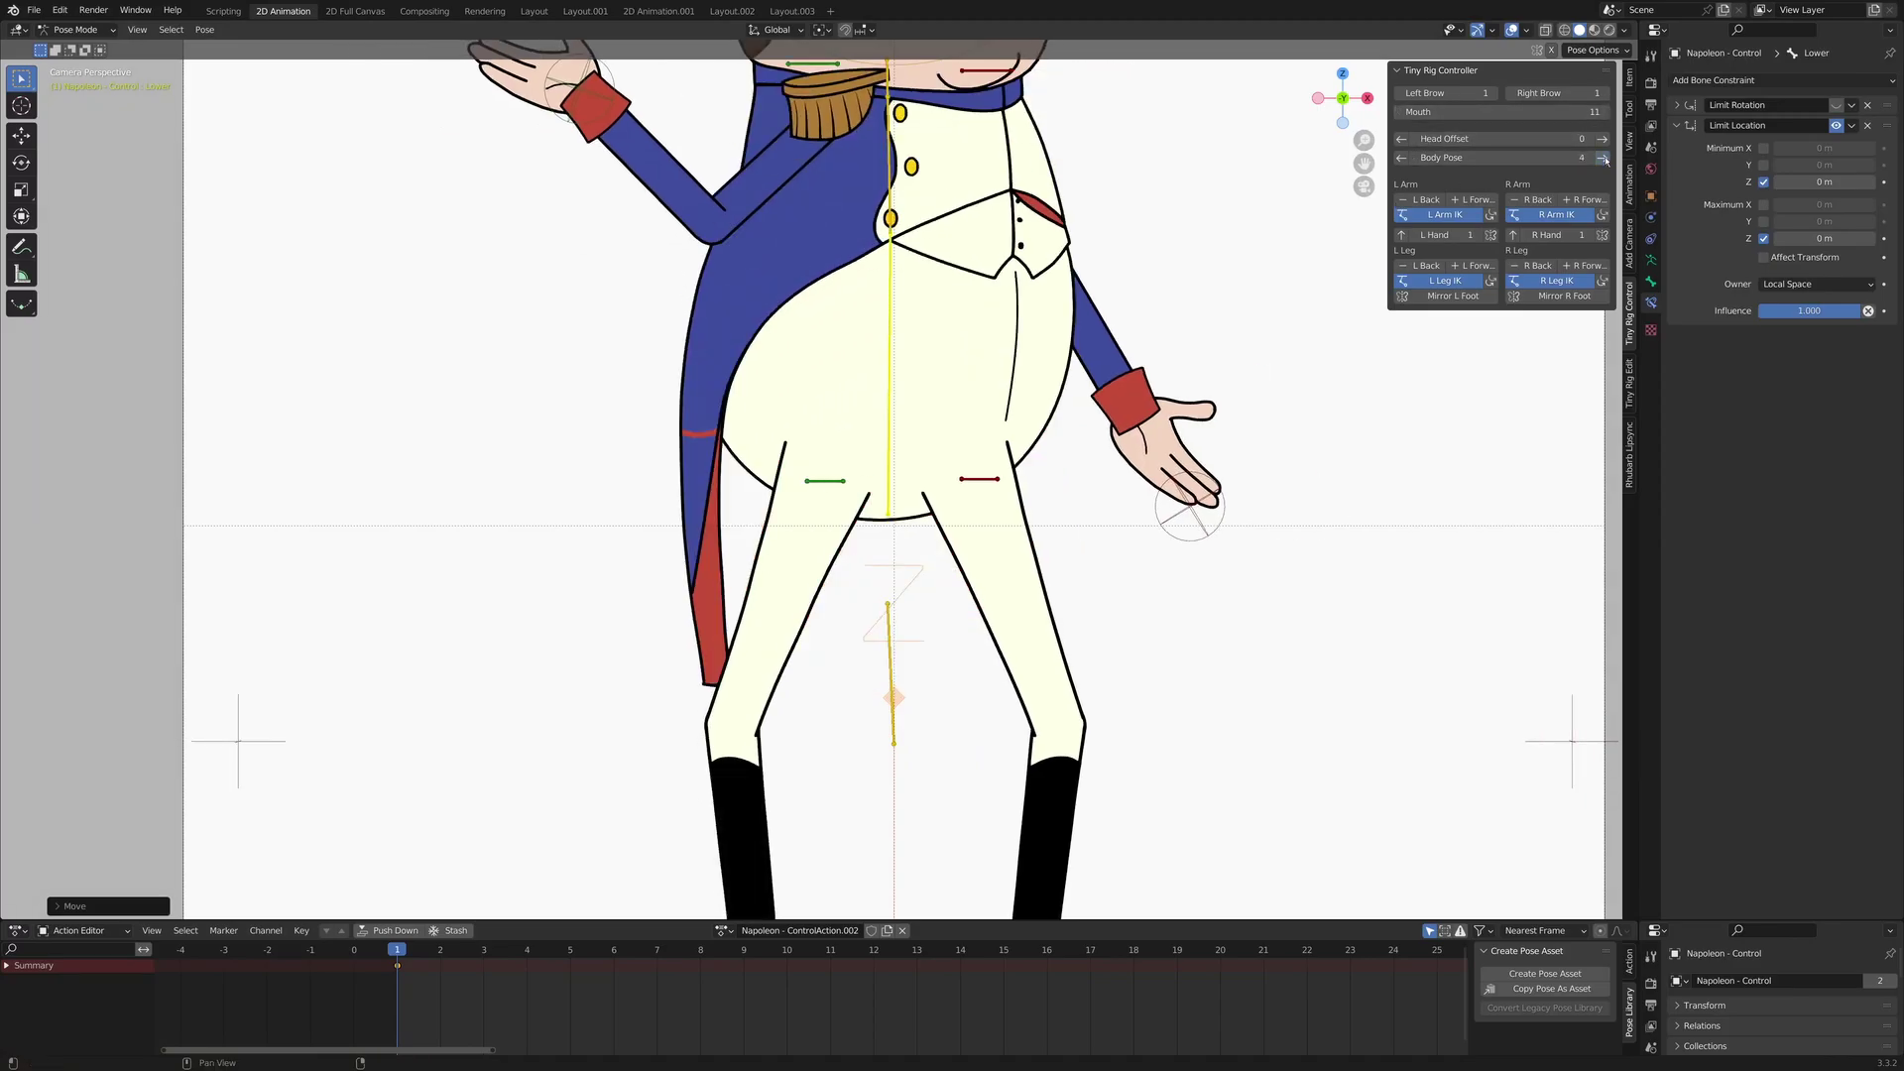
click(1602, 158)
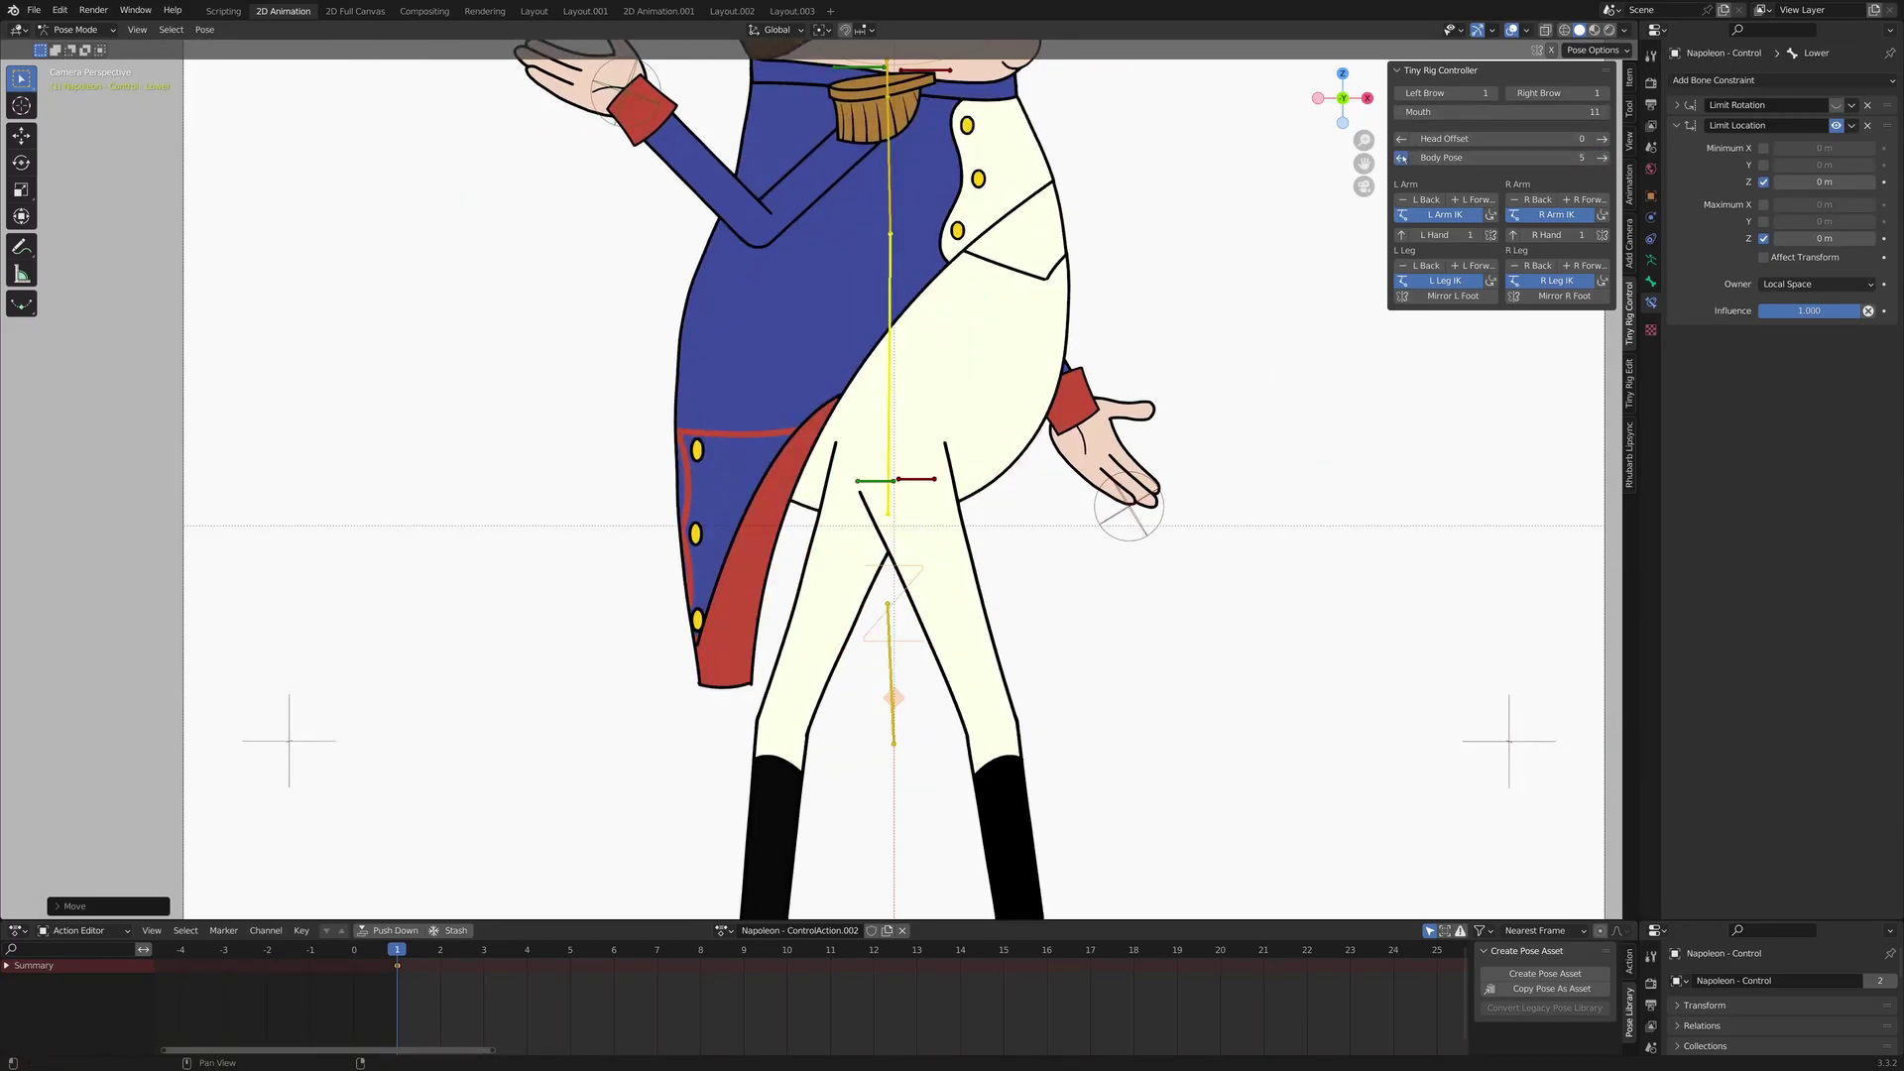
click(1401, 158)
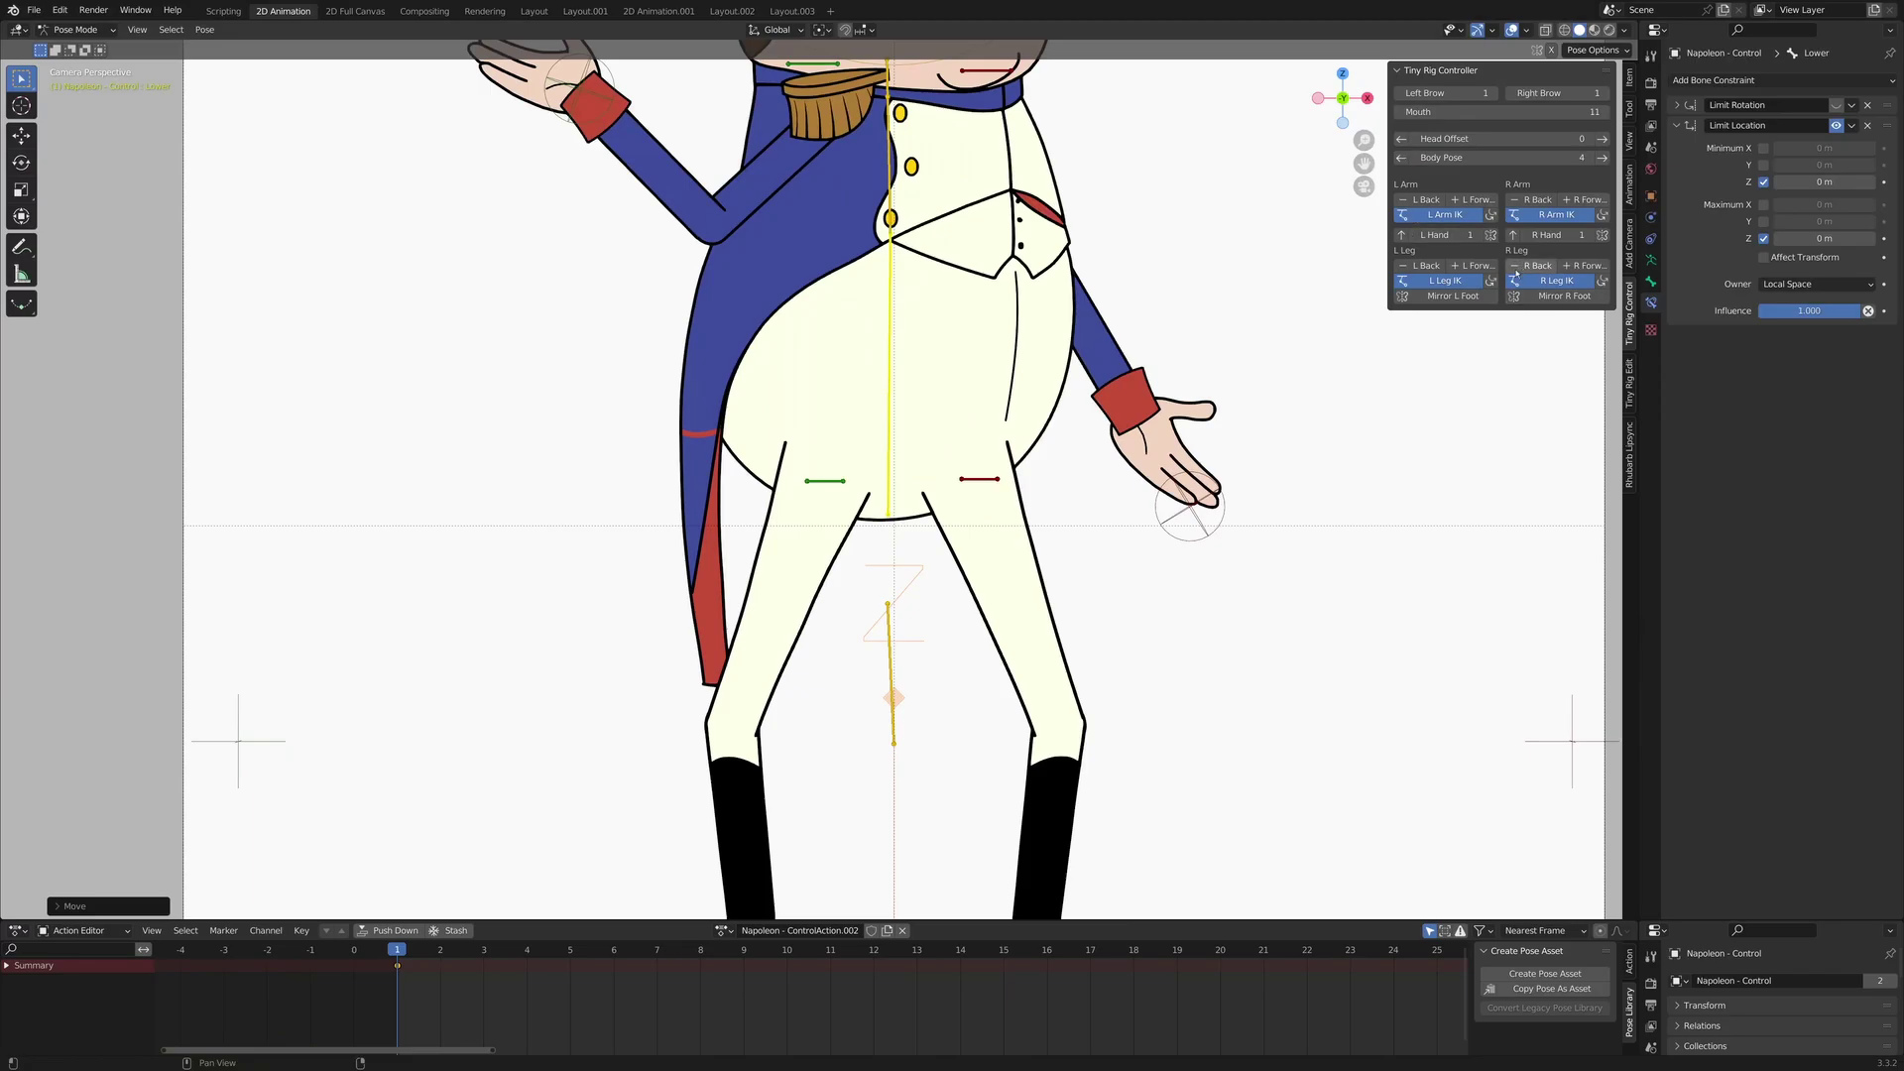
- Nudge the R leg forward and flip the L knee's bend direction
click(1600, 271)
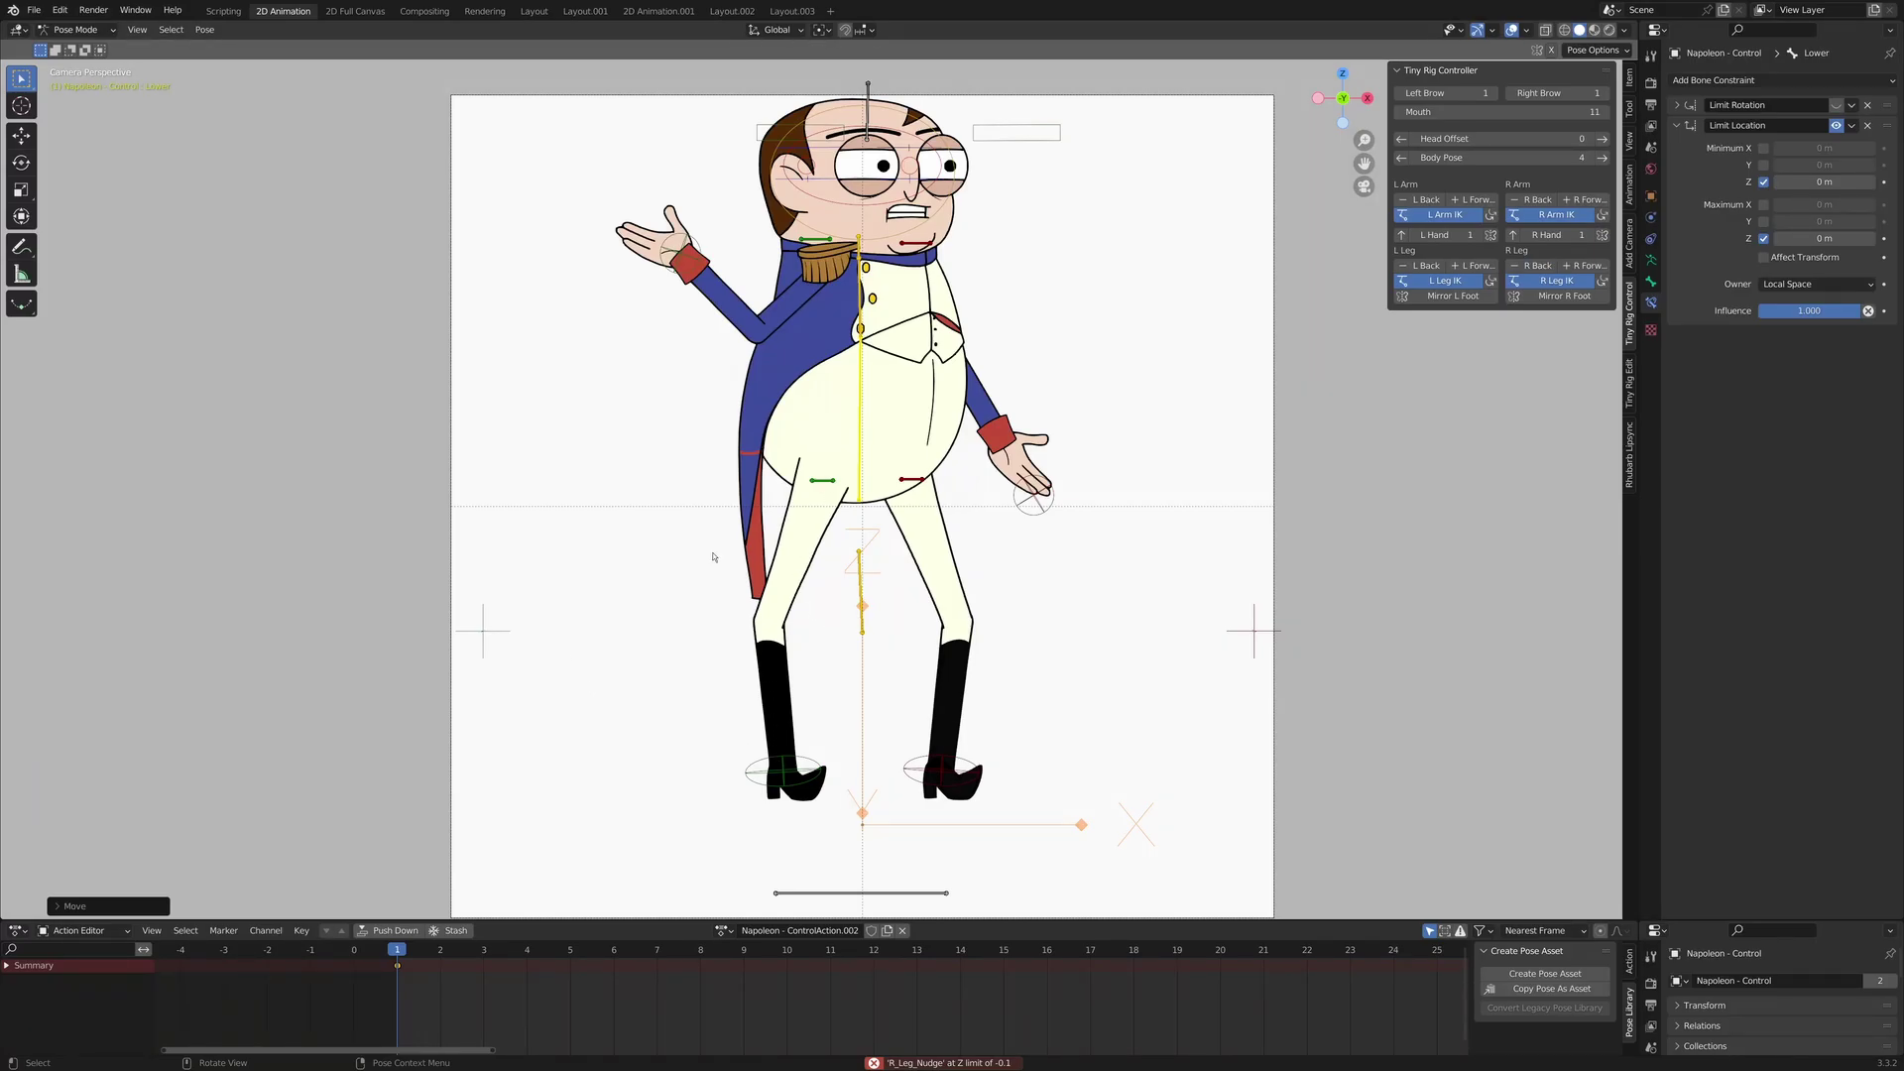
click(1490, 282)
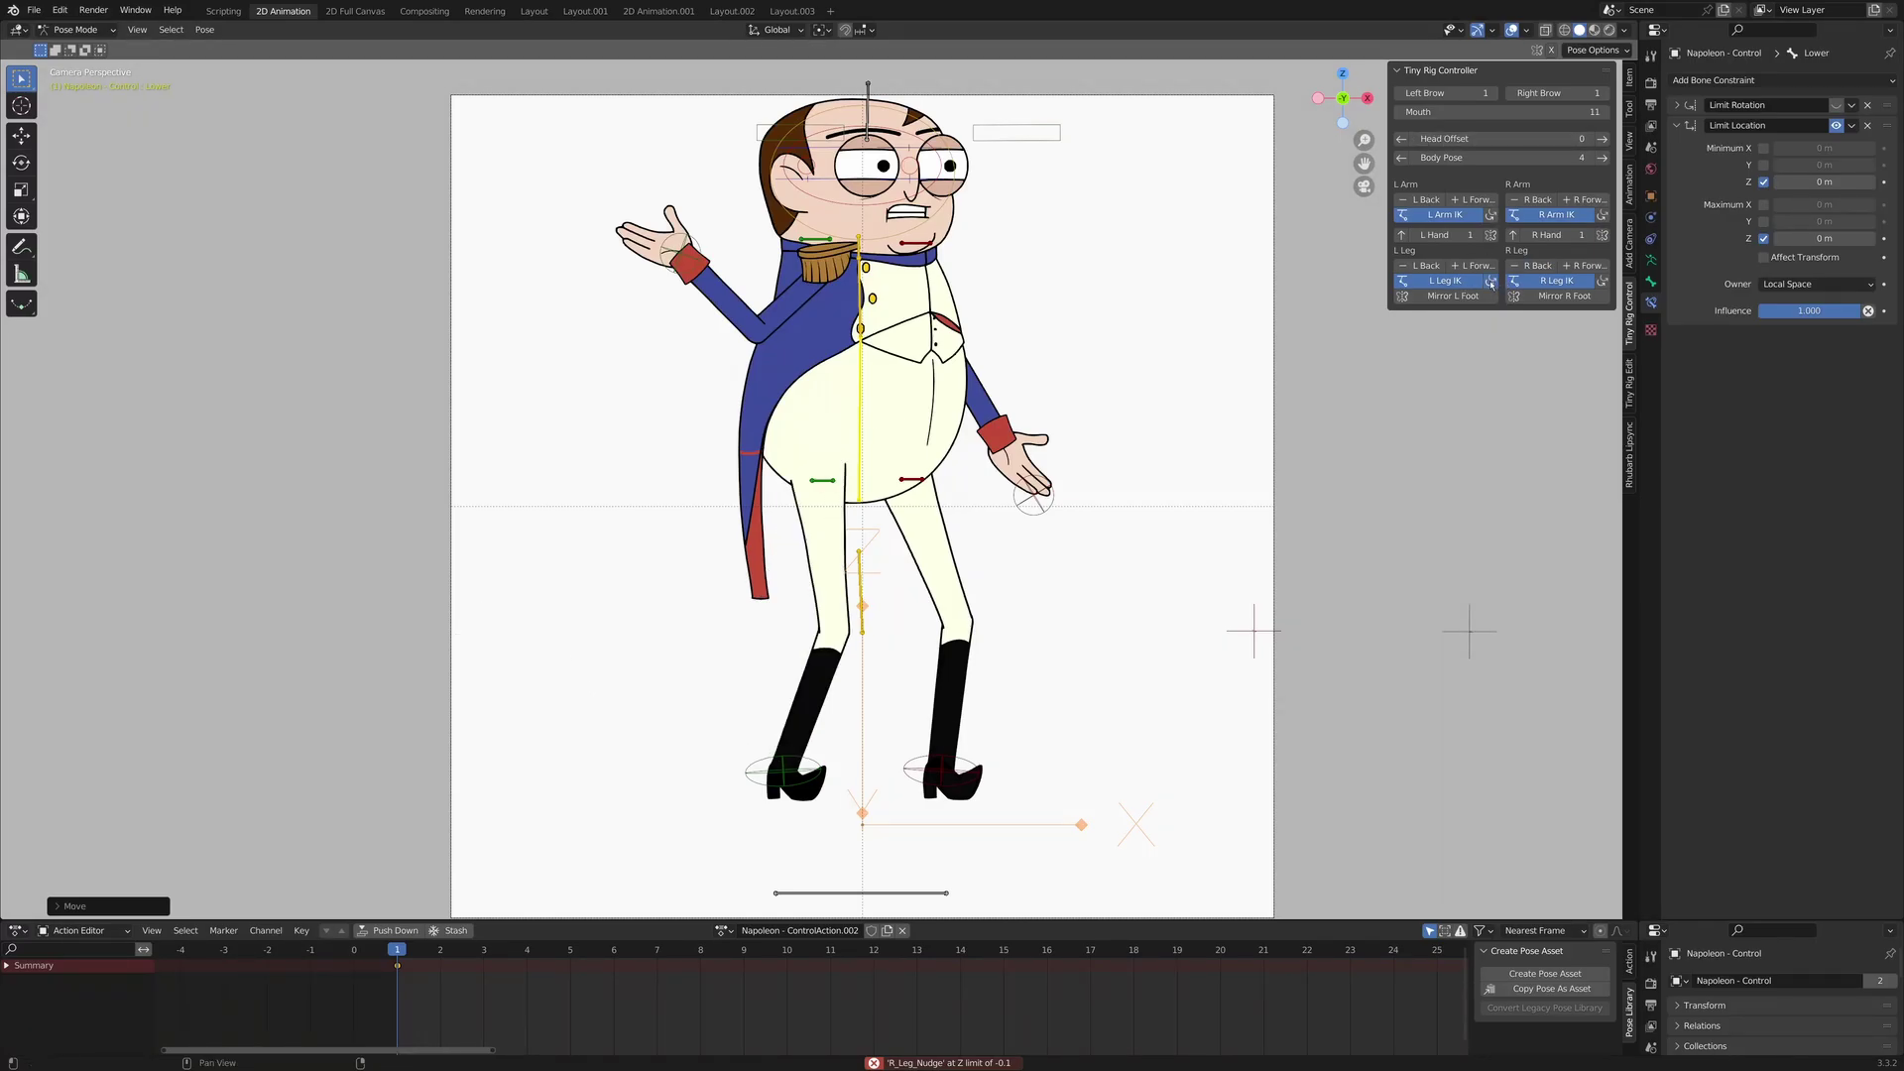
- Lower the L_Arm_IK control to the side of the belly and rotate the hand so its fingers point down
scroll(996, 553, down, 2)
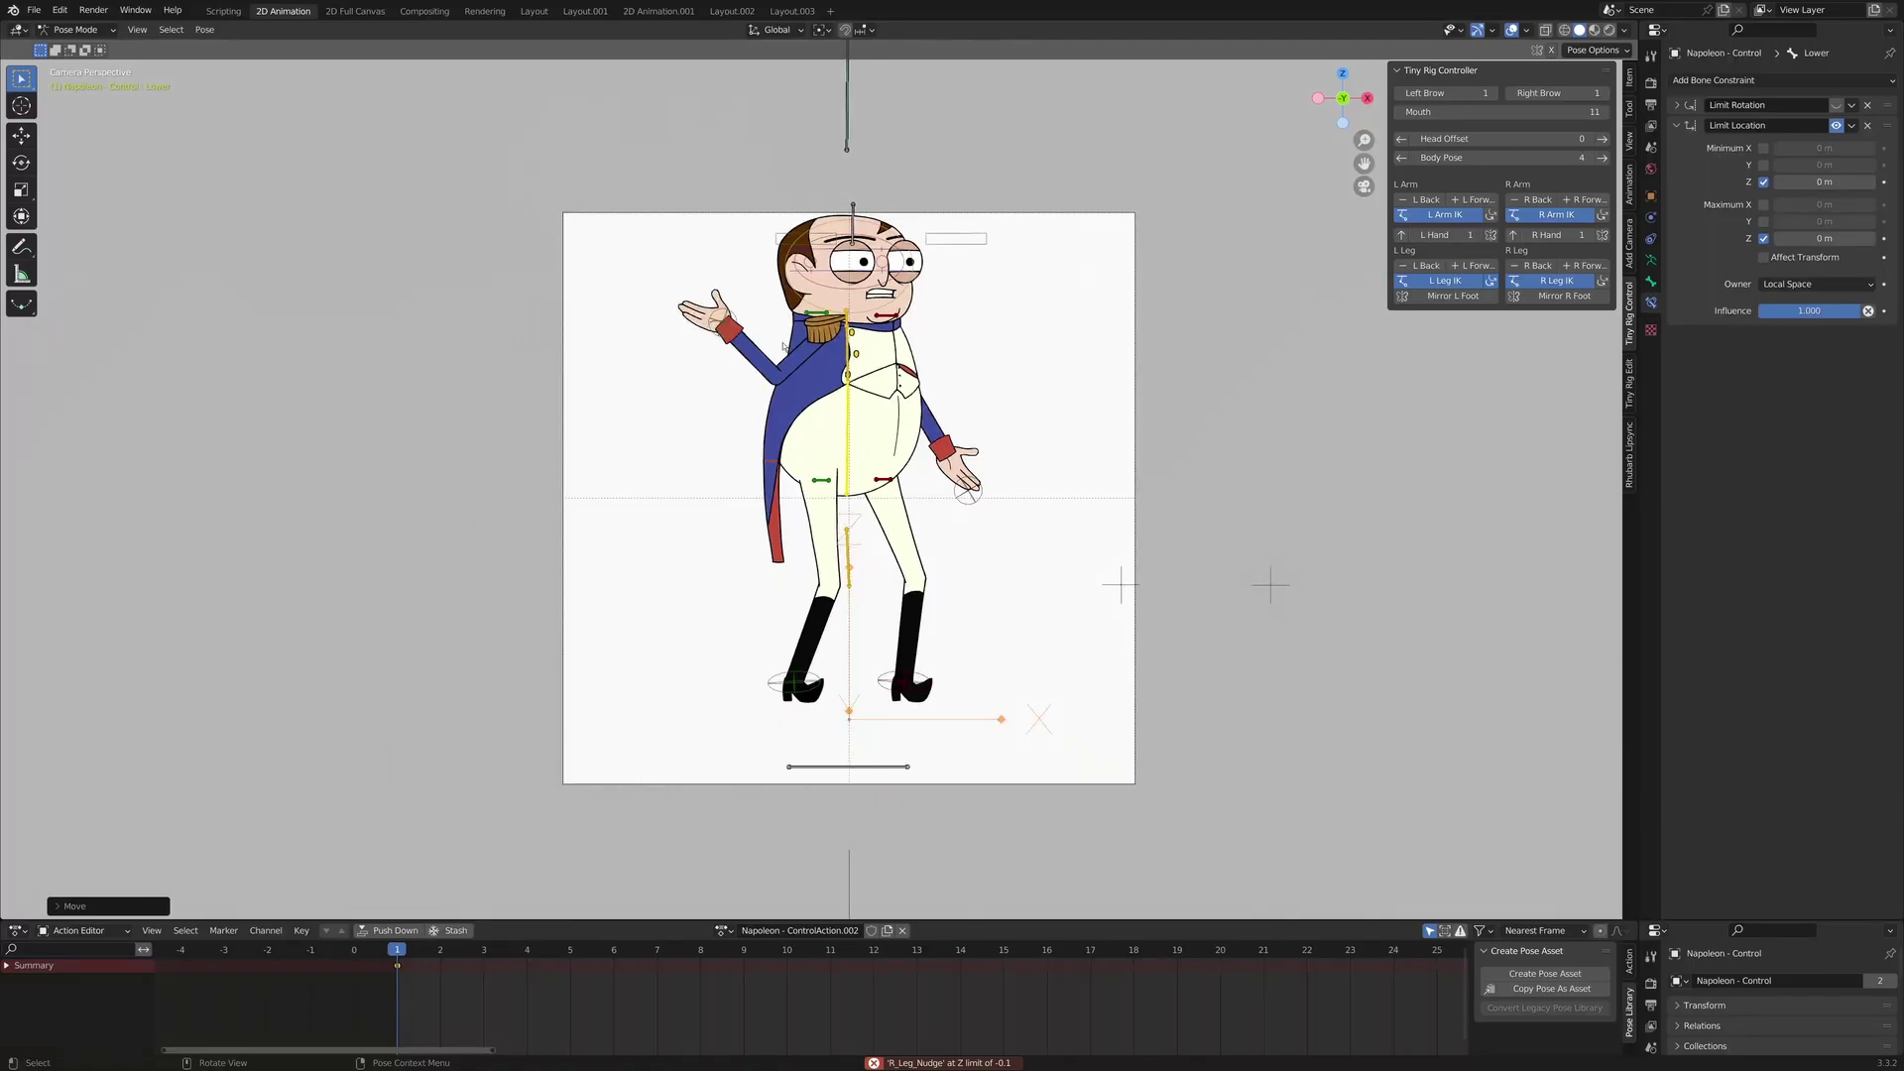
drag(731, 329, 885, 474)
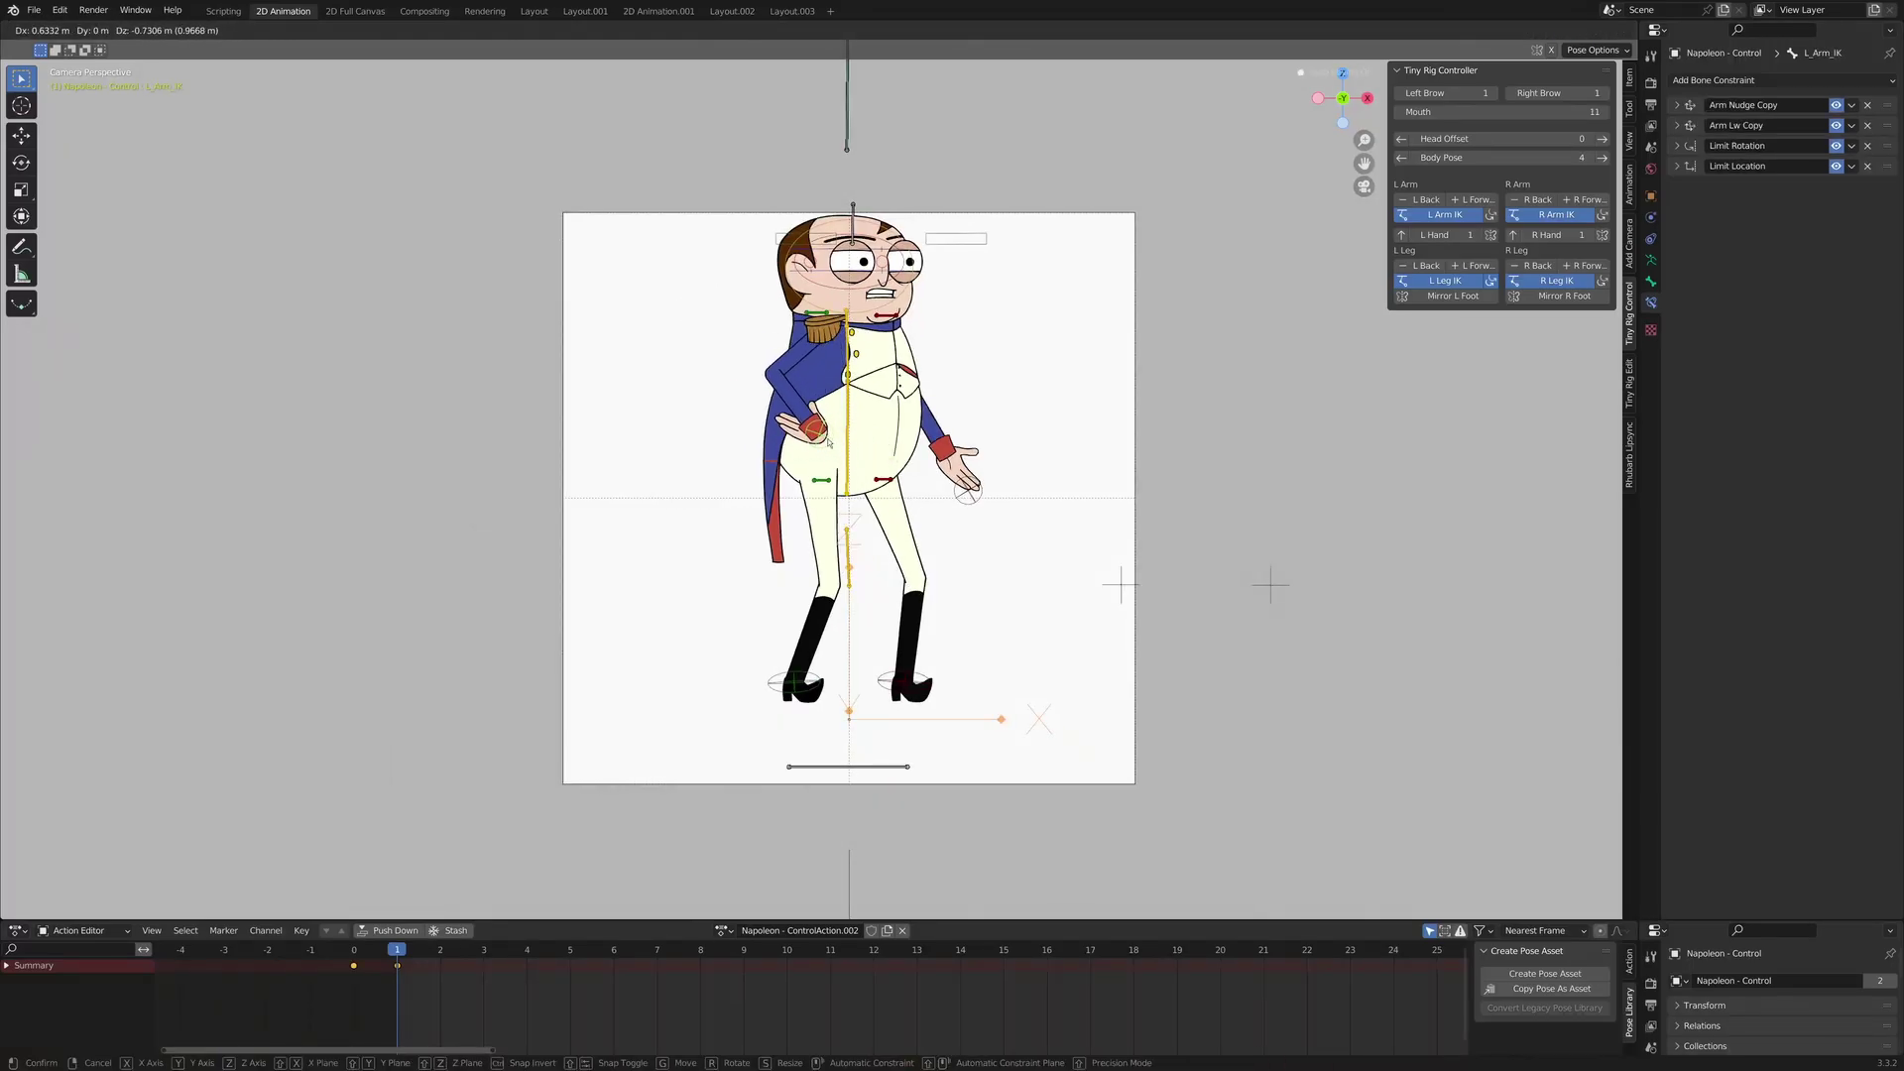
click(823, 436)
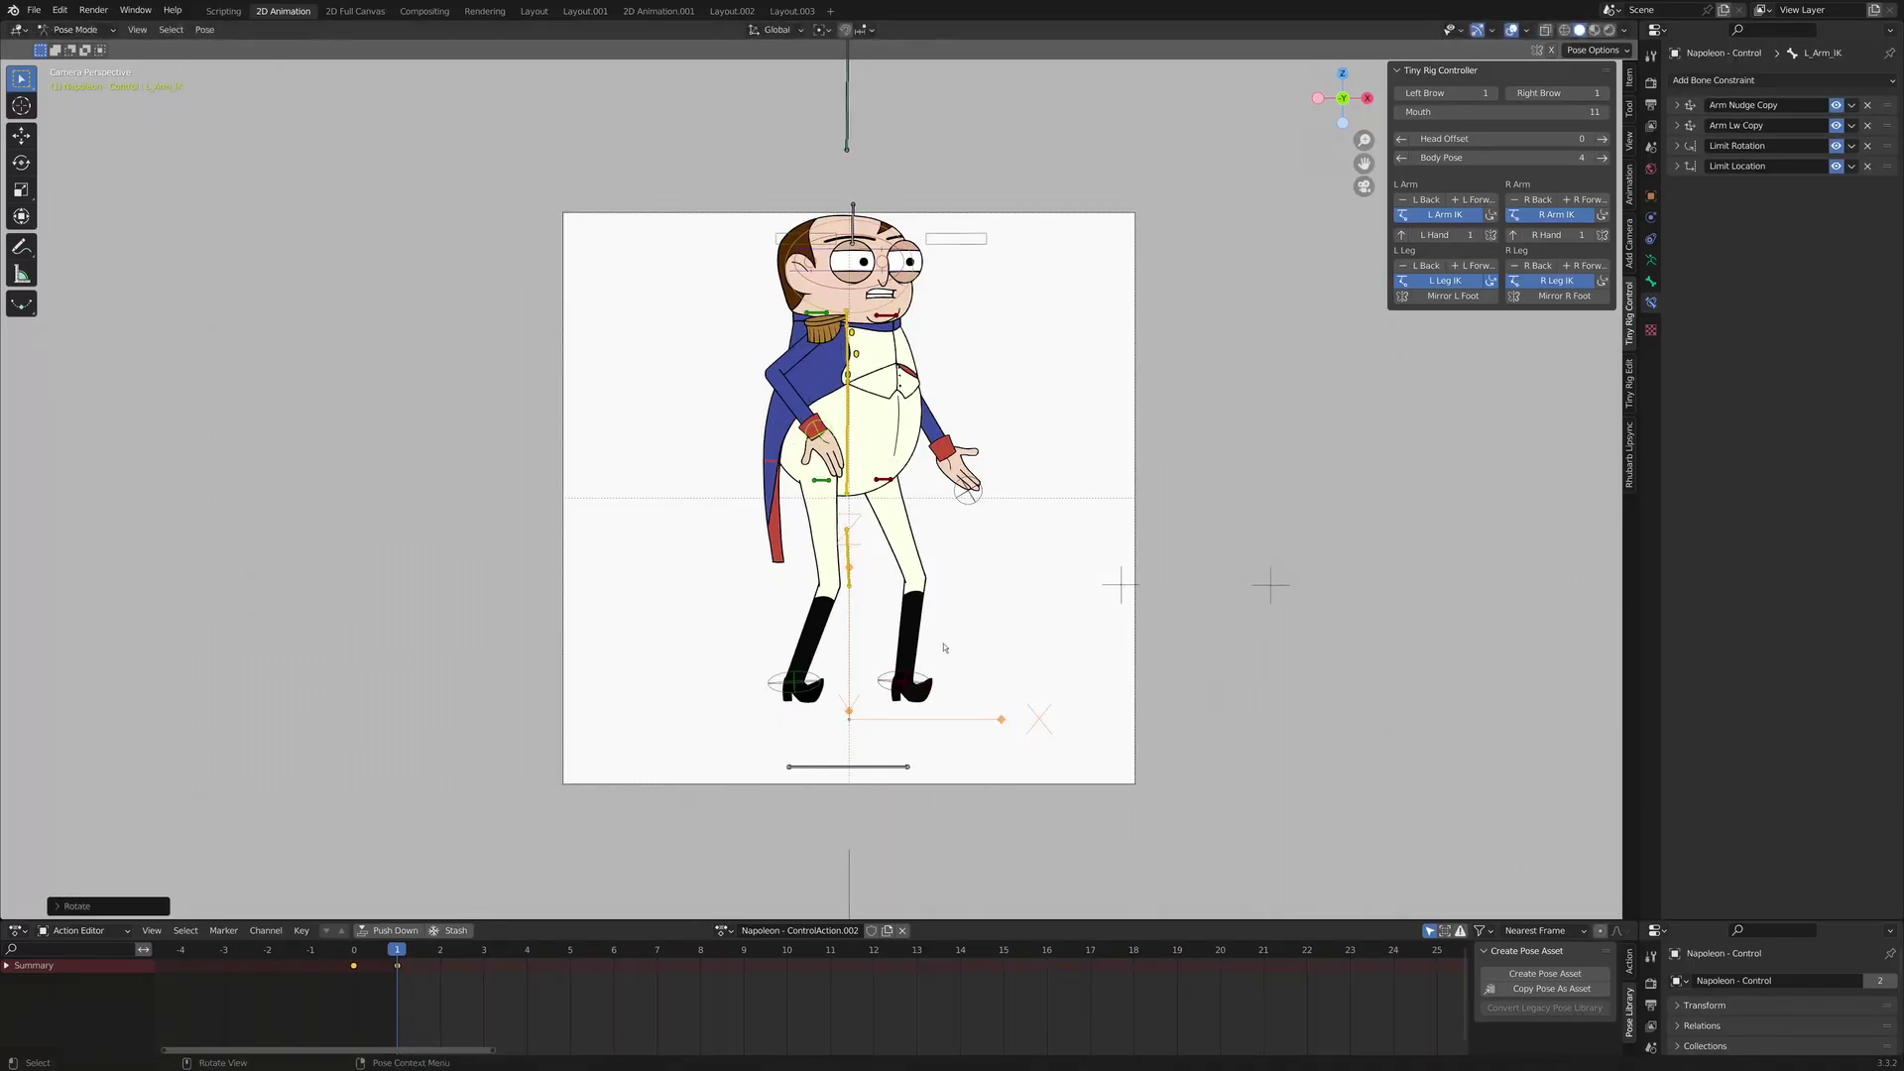
- Bring up the Tiny Rig Controller settings again with the whole front-facing character in view
scroll(1071, 584, up, 1)
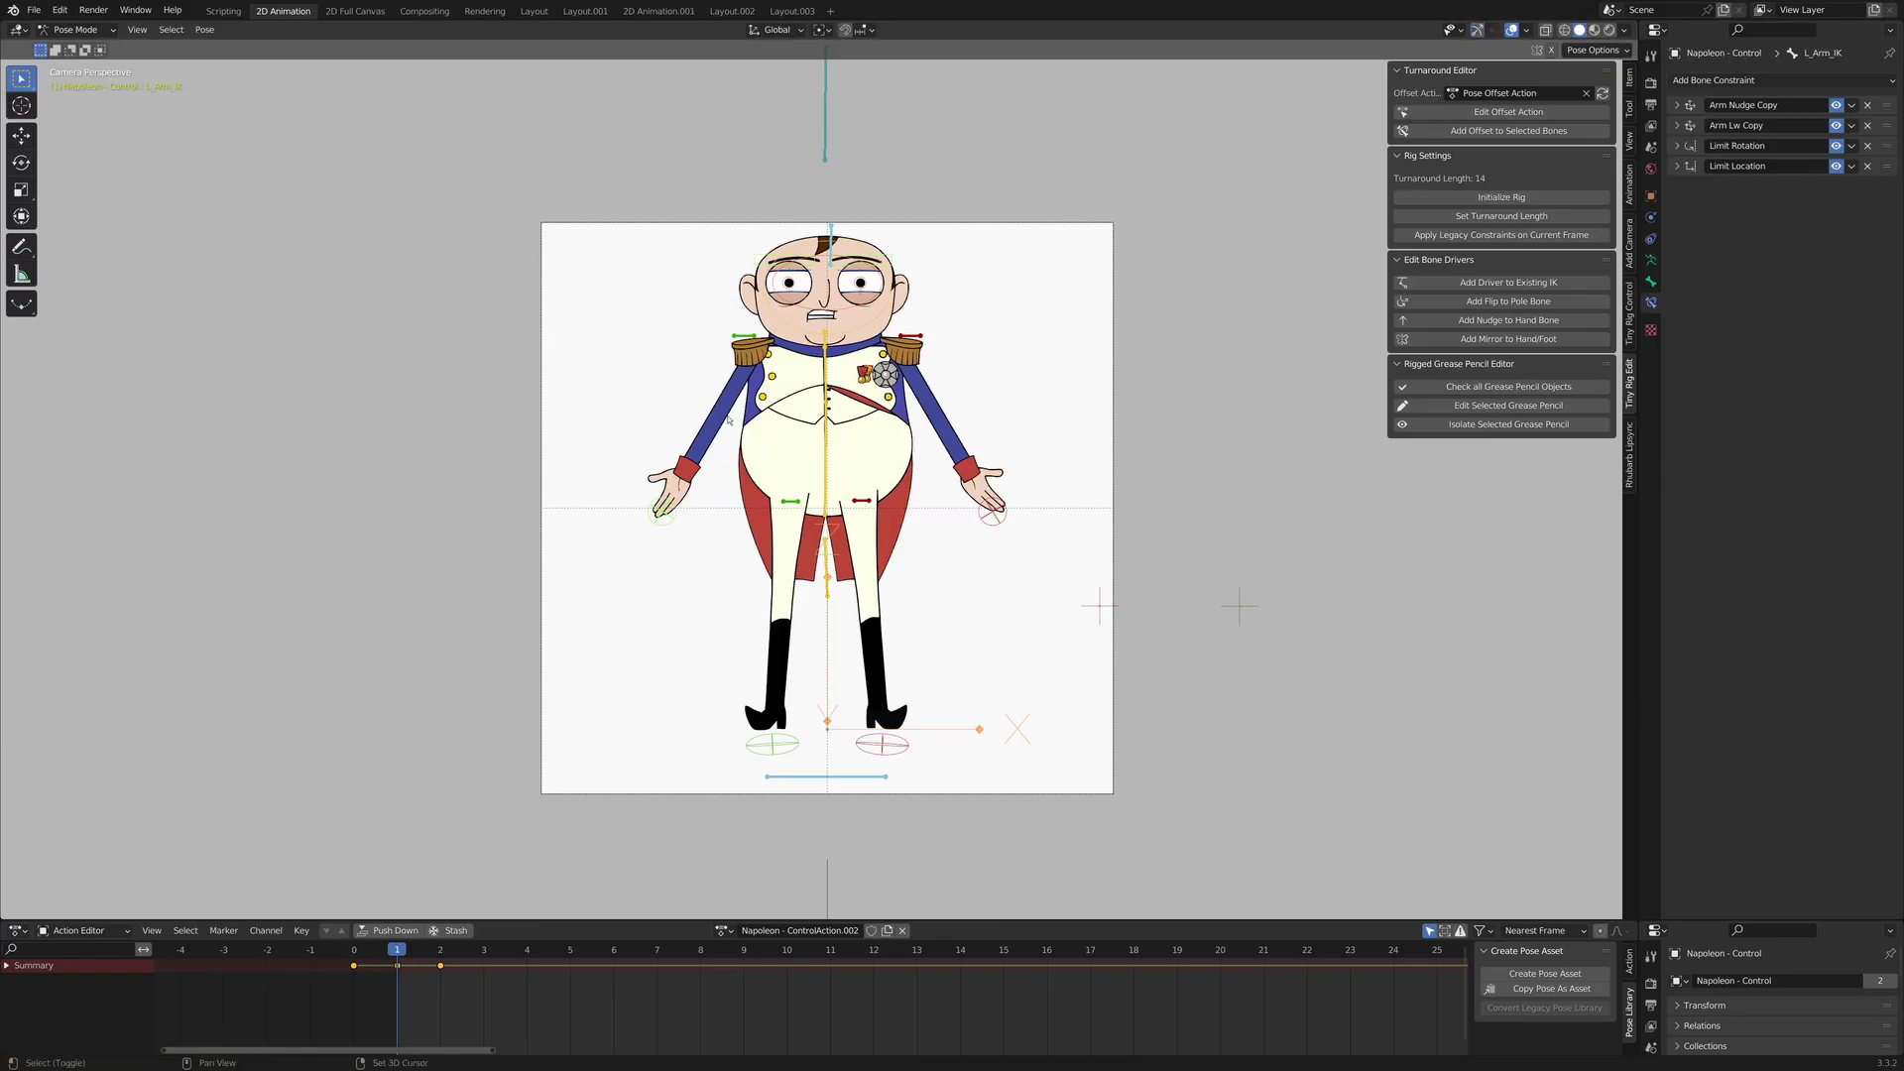
shift+middle_drag(730, 420, 781, 424)
scroll(914, 434, up, 1)
shift+middle_drag(918, 436, 838, 438)
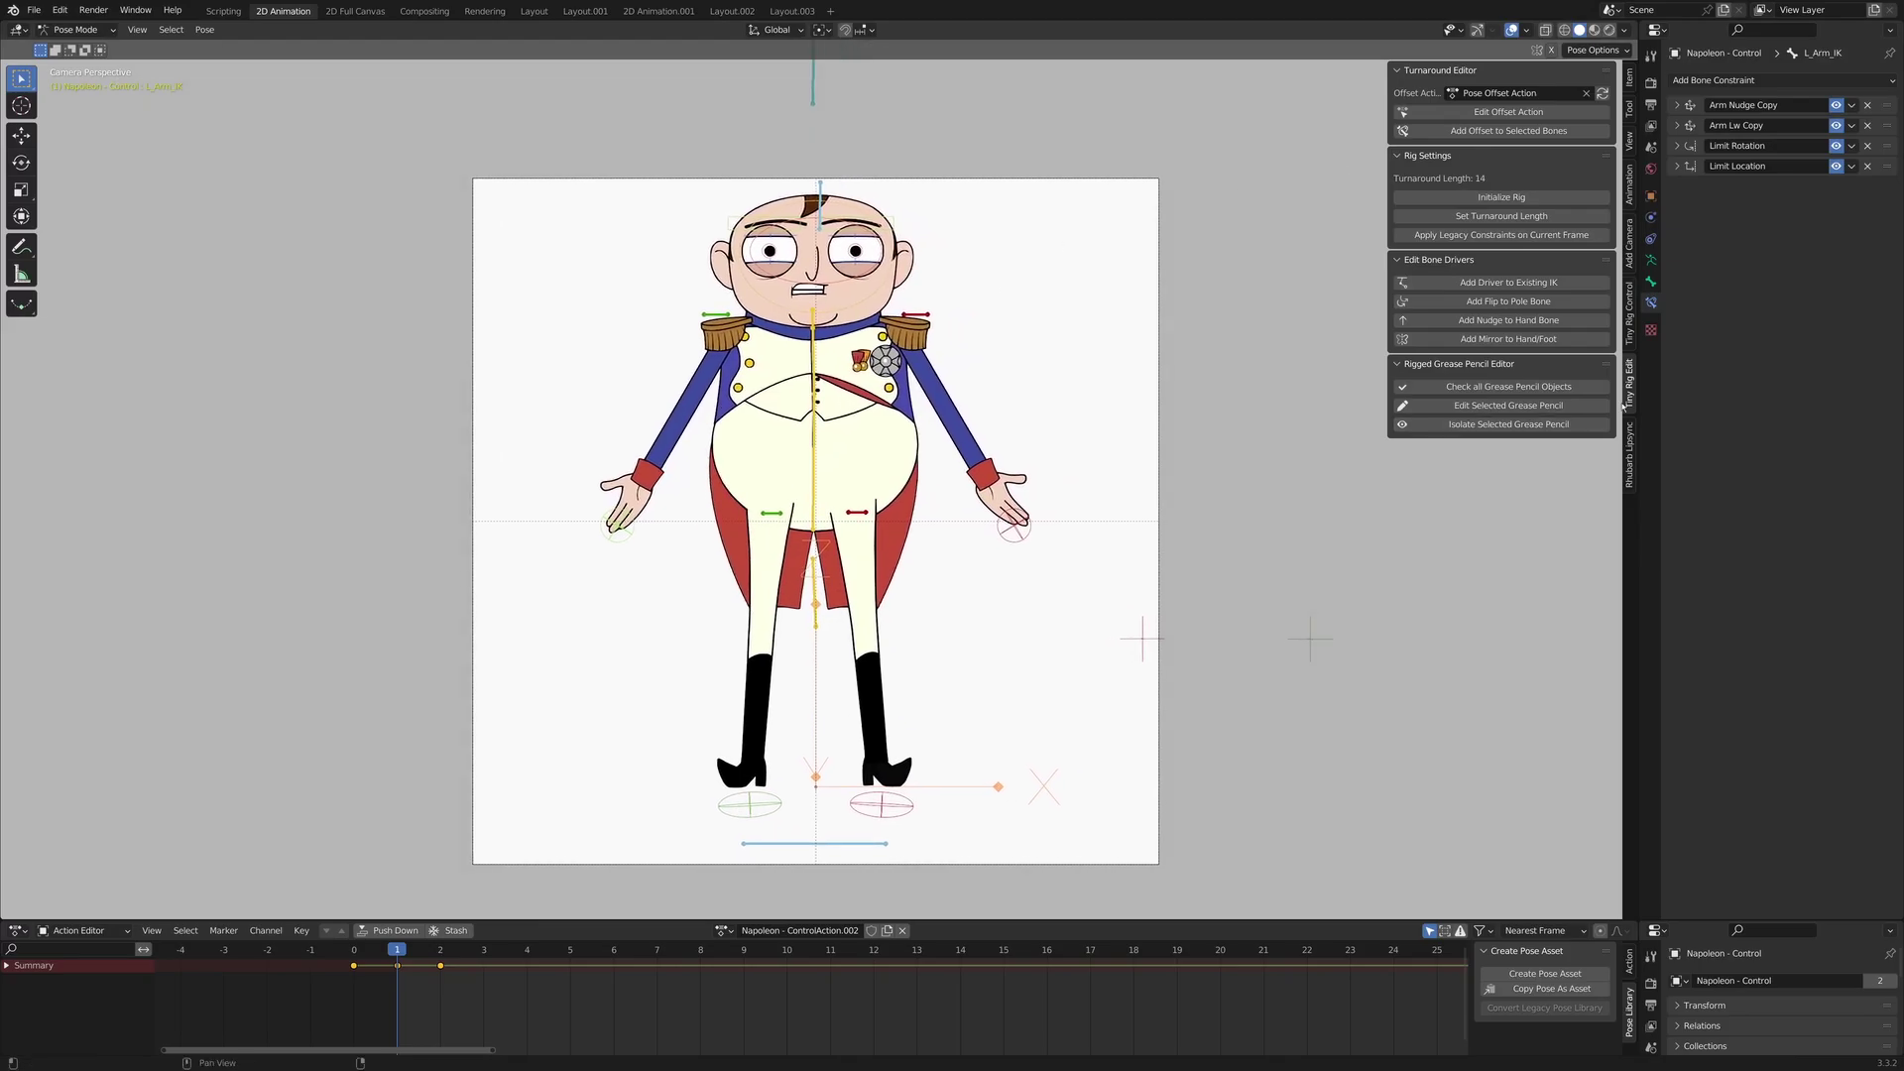
click(1631, 340)
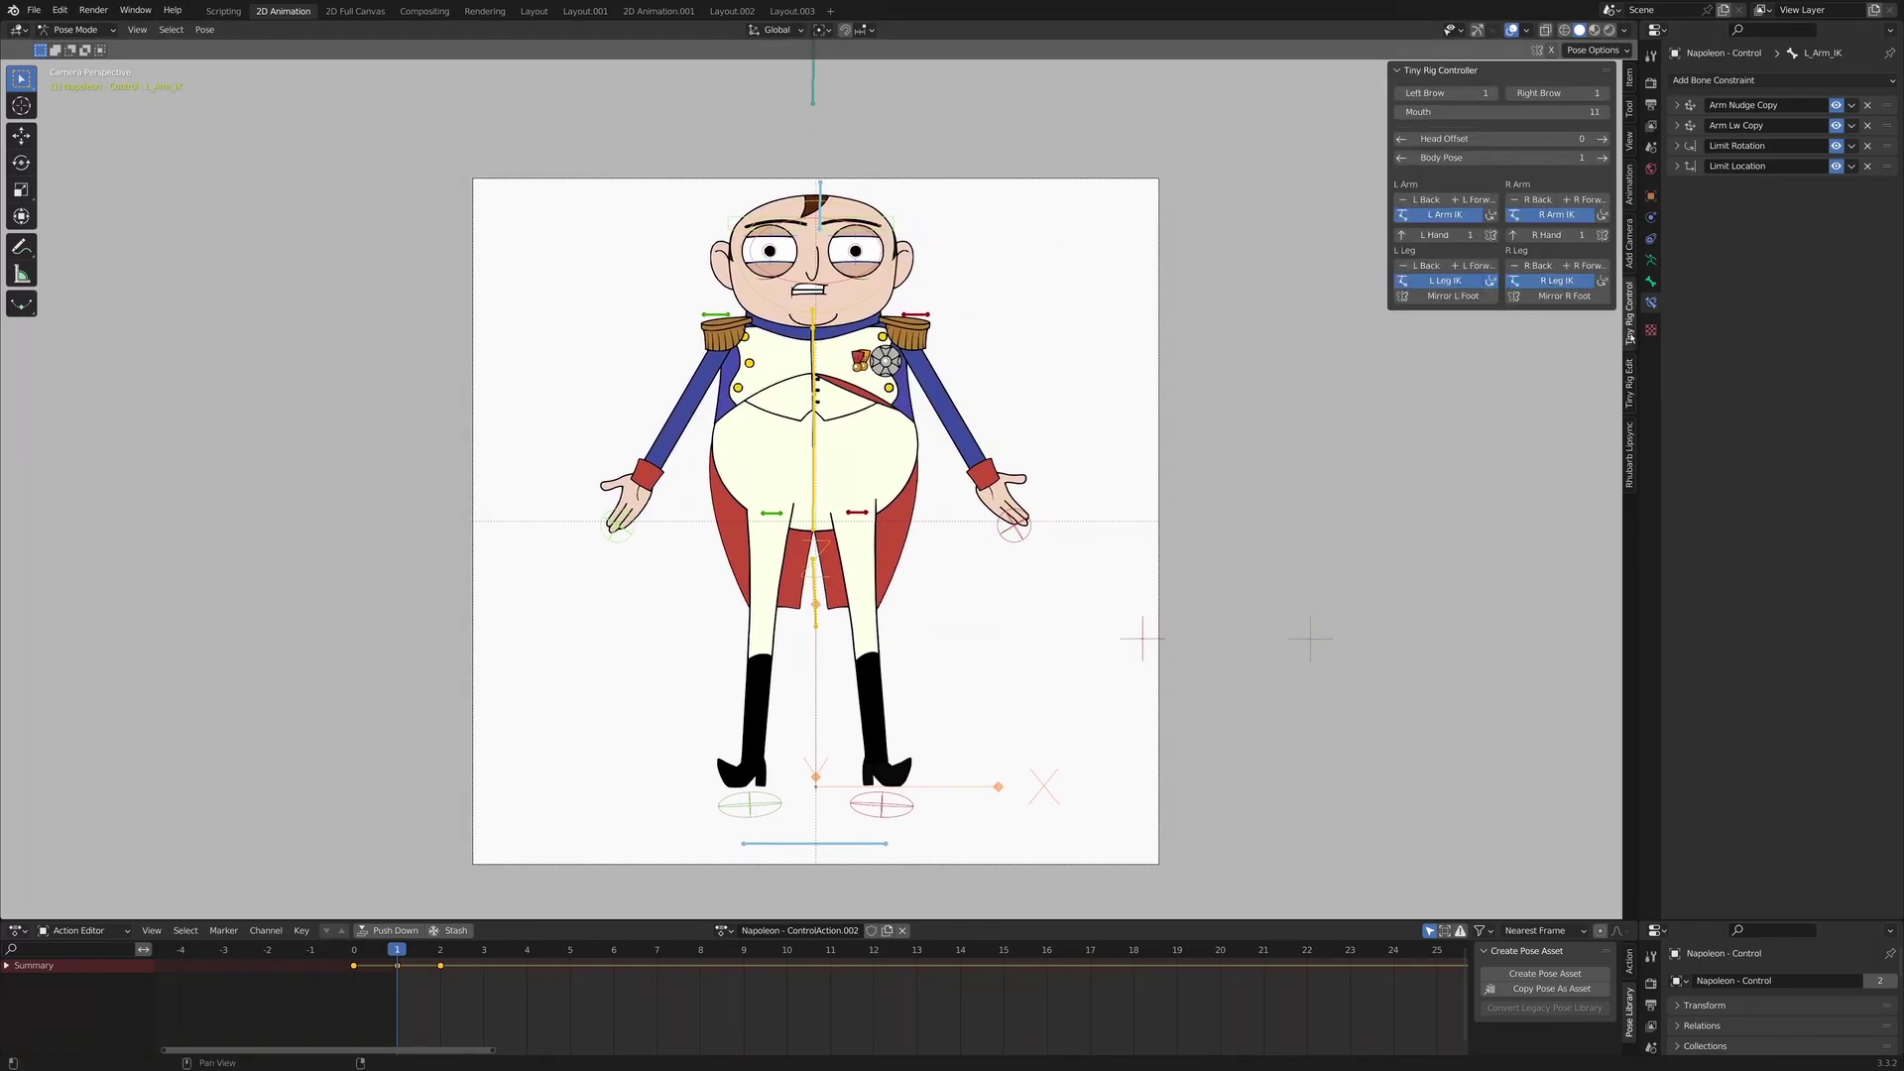